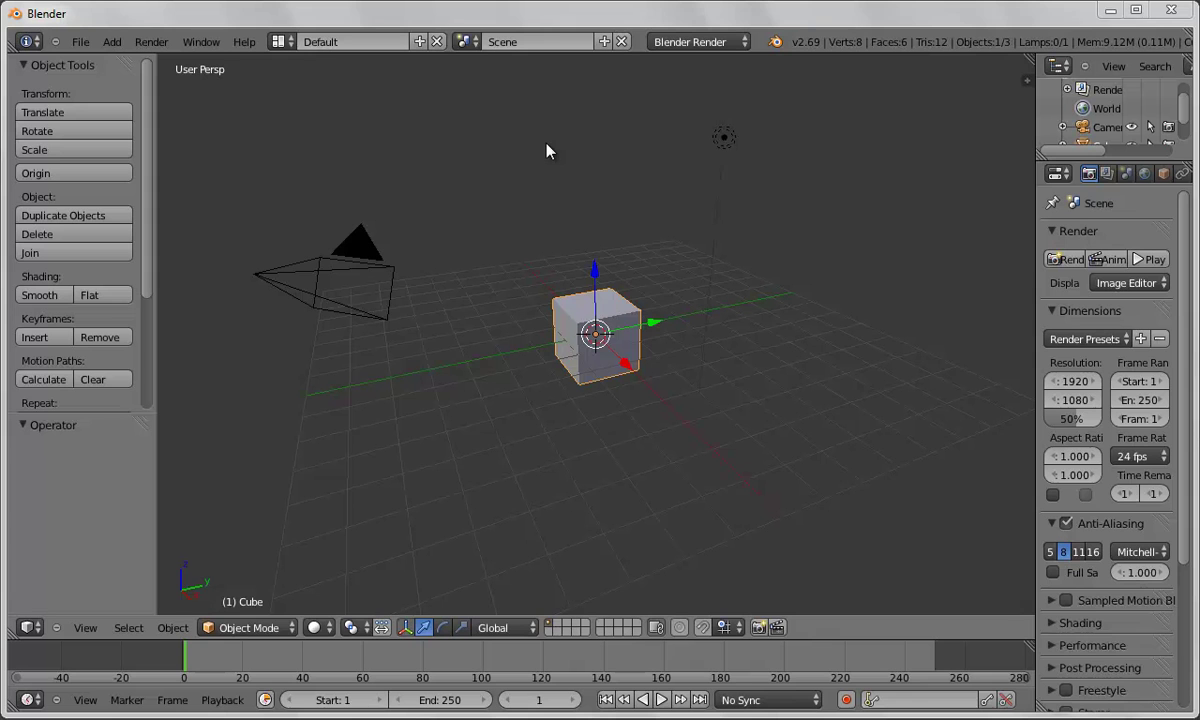
# Switch the screen layout from Default to Video Editing
pyautogui.click(280, 42)
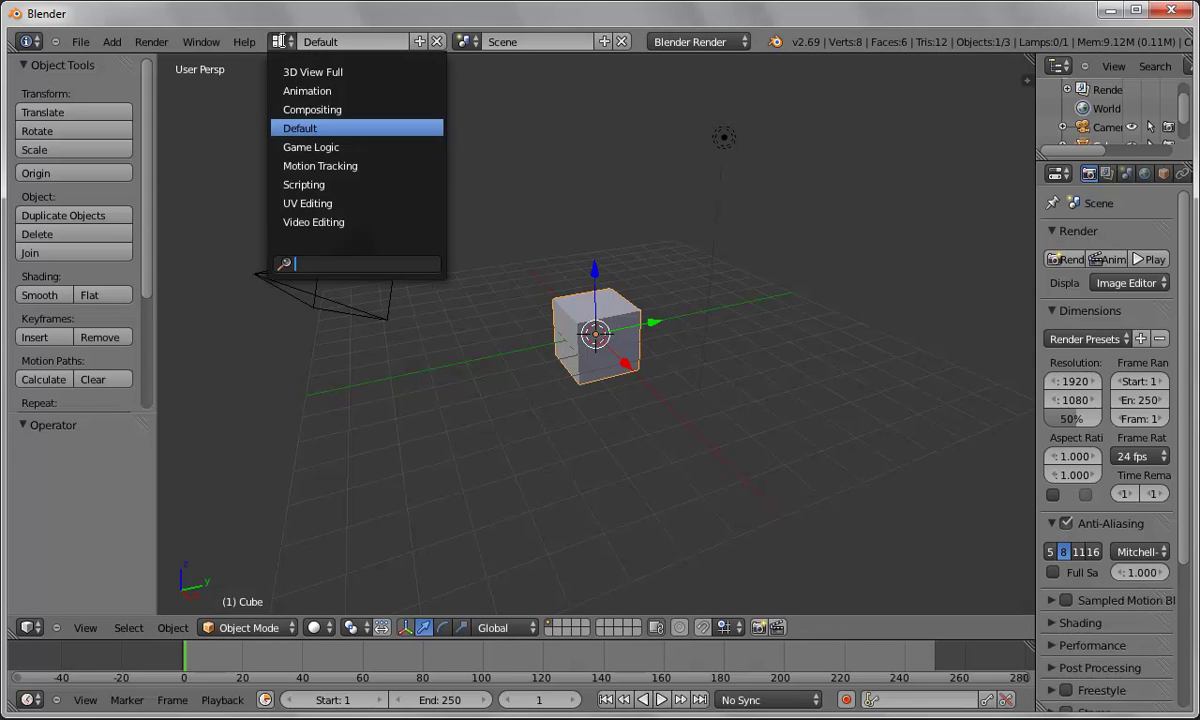
pyautogui.click(290, 221)
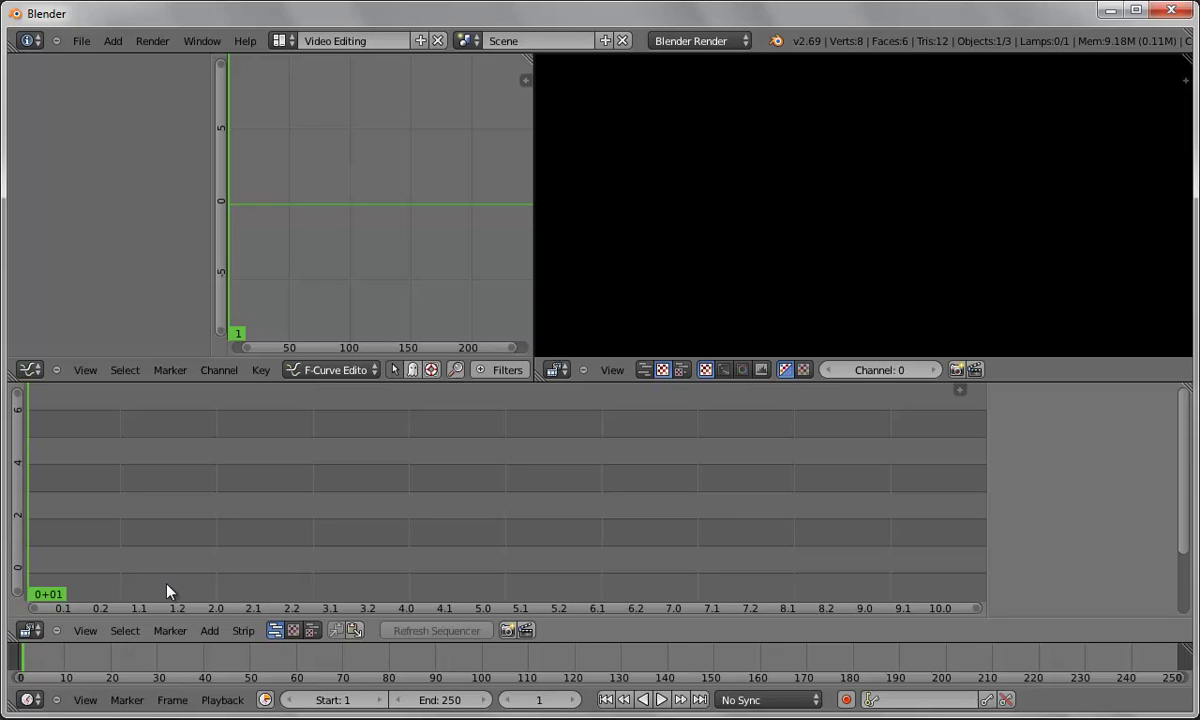
# Add room_rendering.jpg from Desktop/ART154 A15 Resources as an image strip on channel 1
pyautogui.click(211, 631)
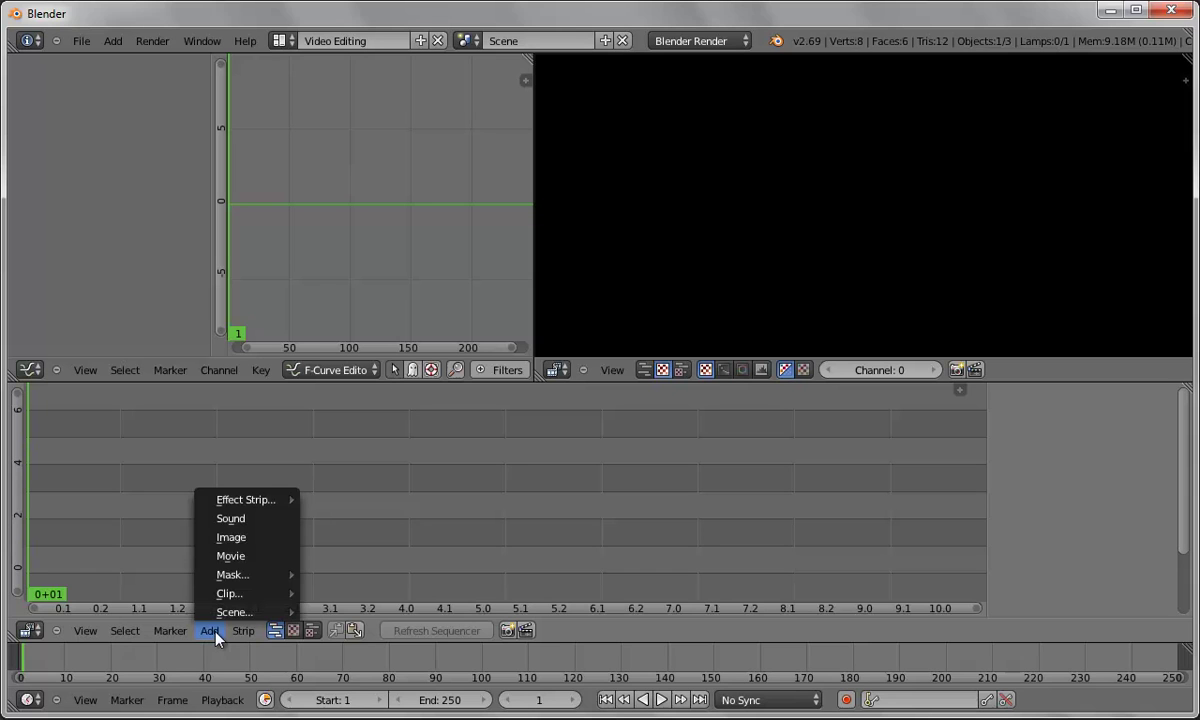
pyautogui.click(235, 542)
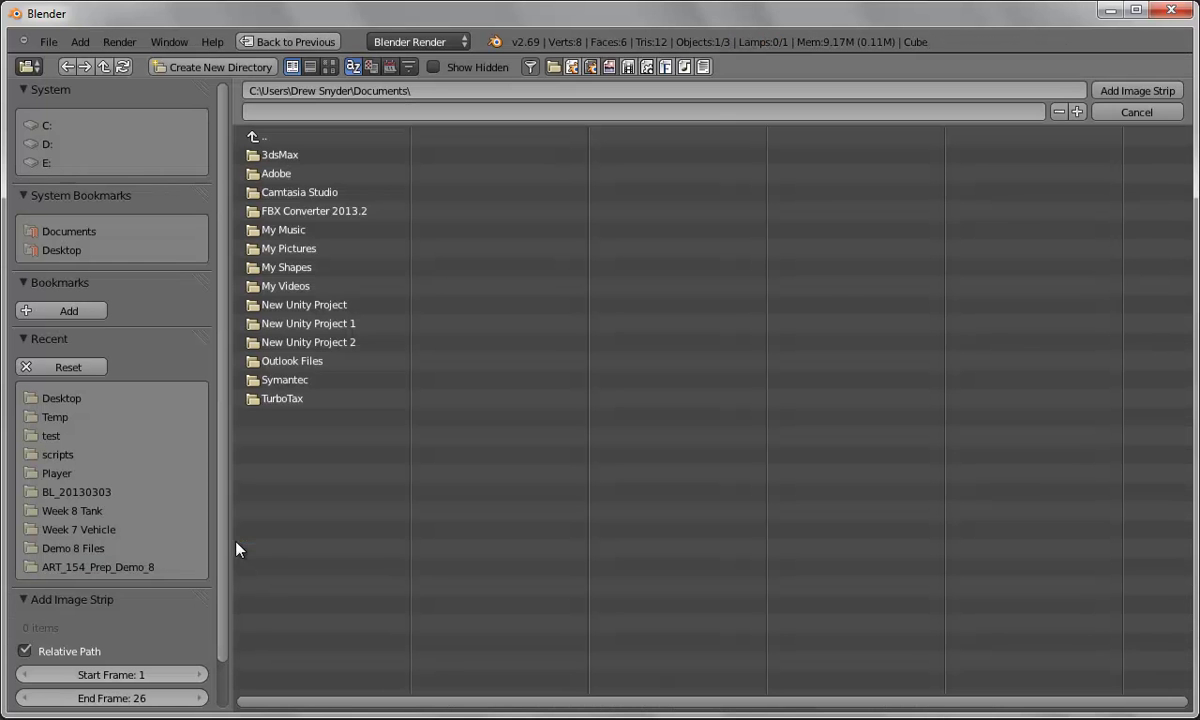
pyautogui.click(72, 251)
pyautogui.click(343, 155)
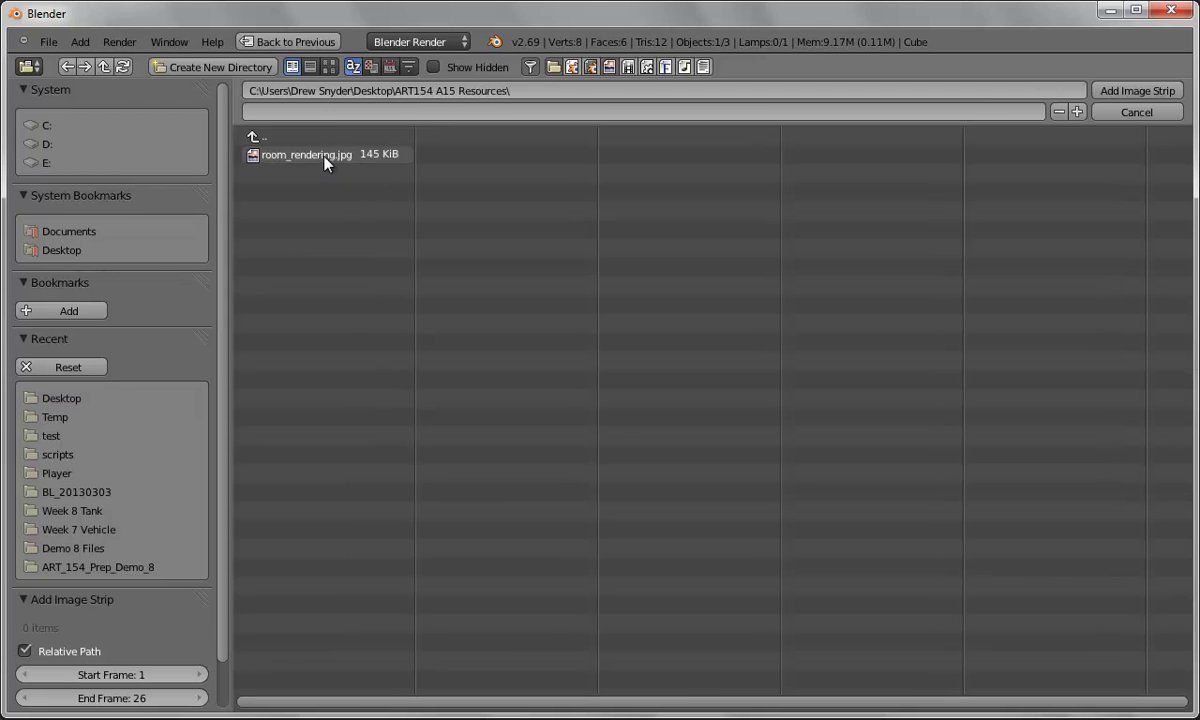
pyautogui.click(324, 156)
pyautogui.click(1137, 91)
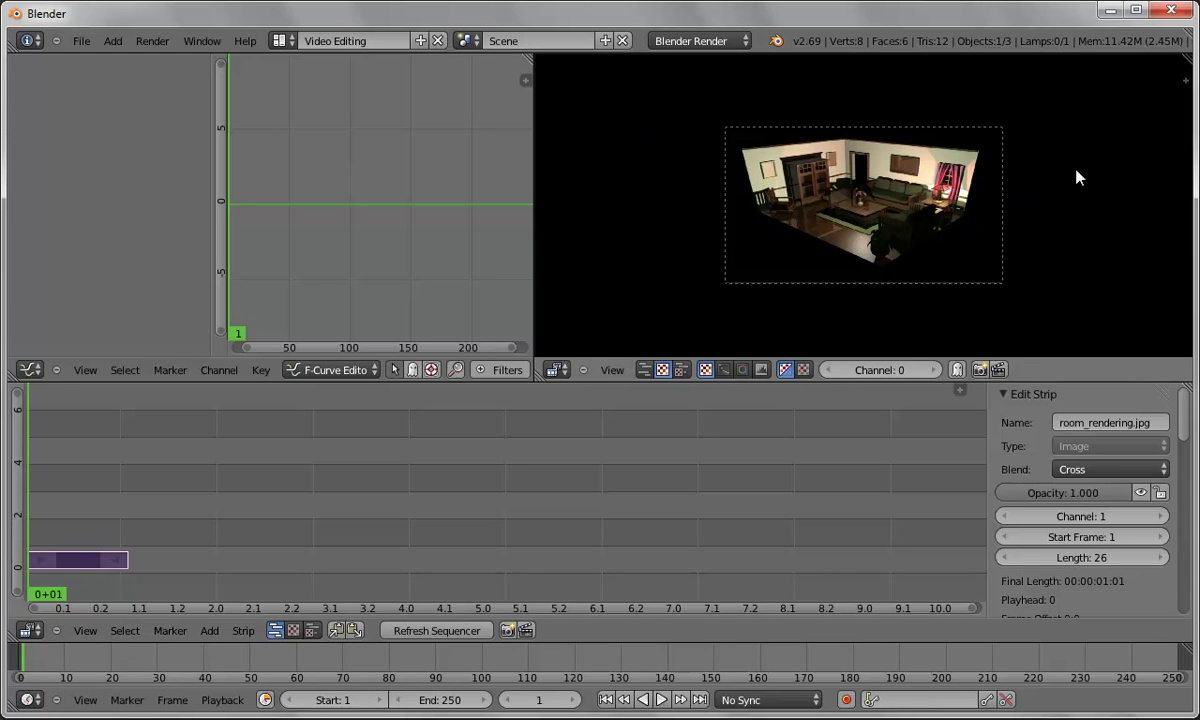
pyautogui.click(661, 700)
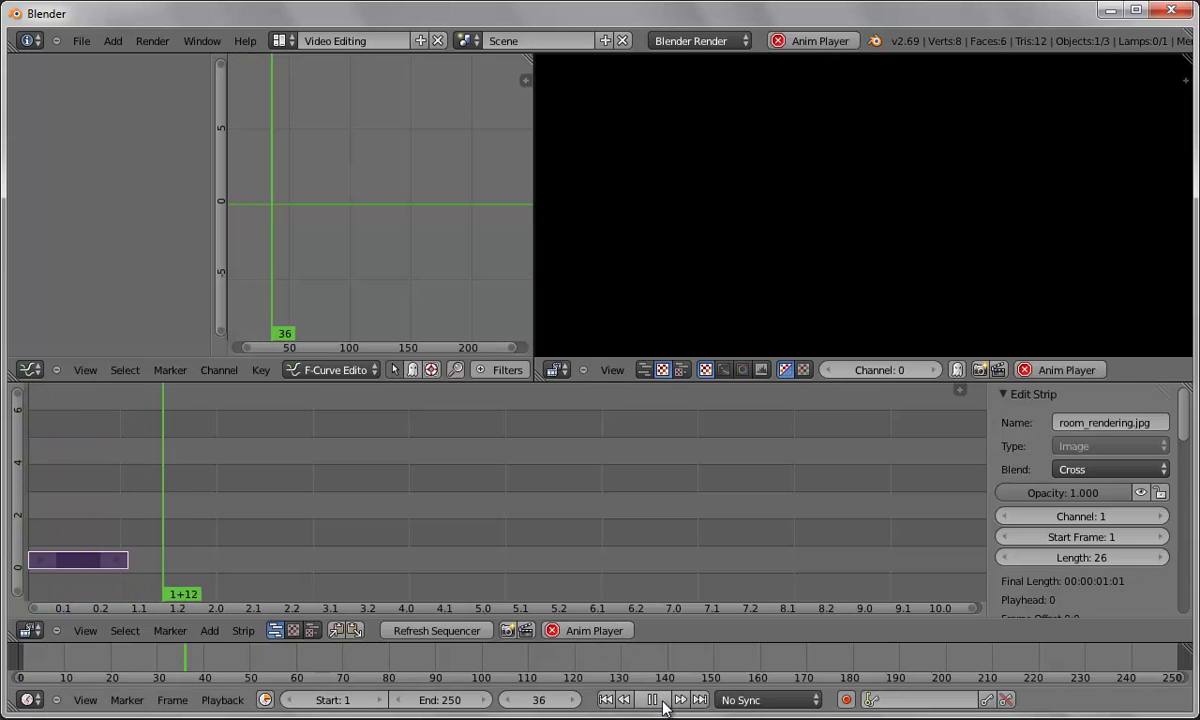
pyautogui.click(661, 700)
pyautogui.click(605, 700)
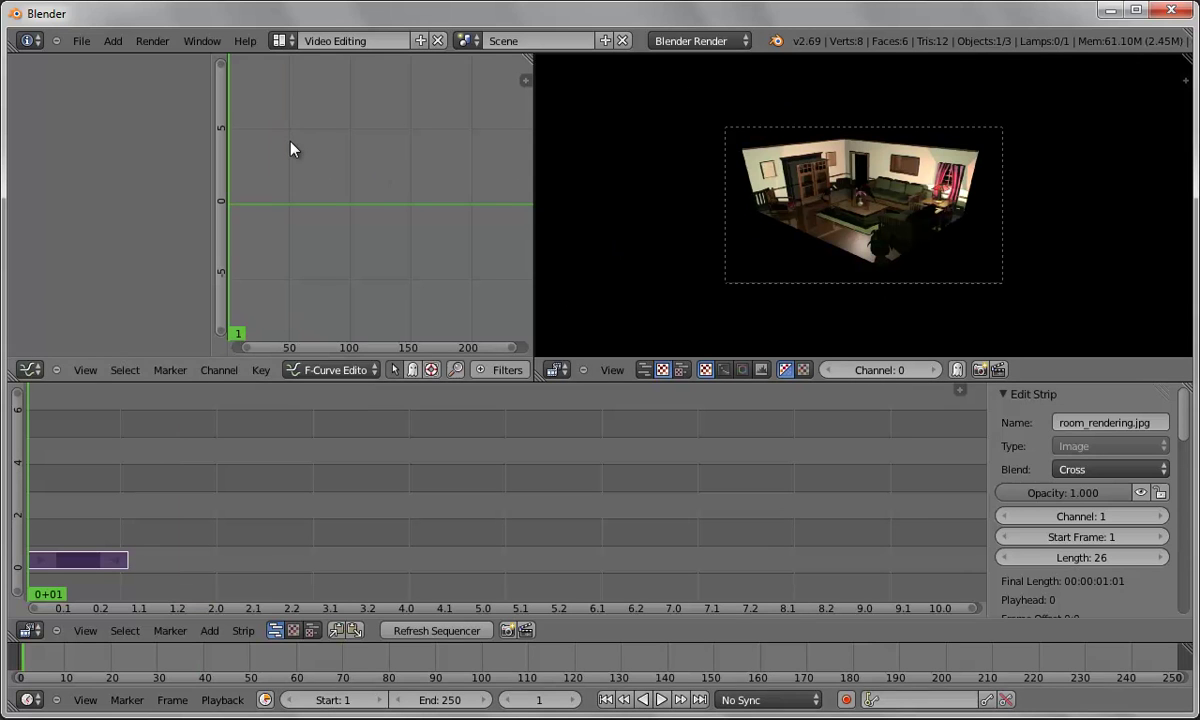
# Brighten the Video Sequence Editor theme's Preview Background colour from black to grey
pyautogui.click(82, 42)
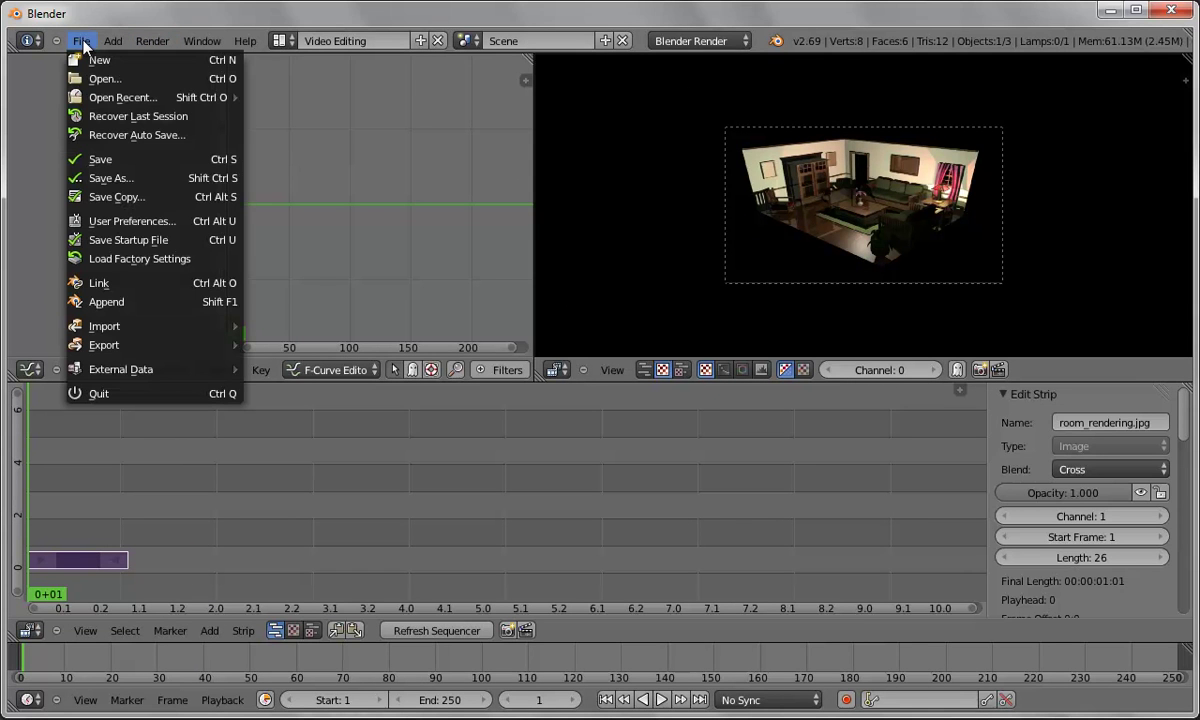
pyautogui.click(133, 221)
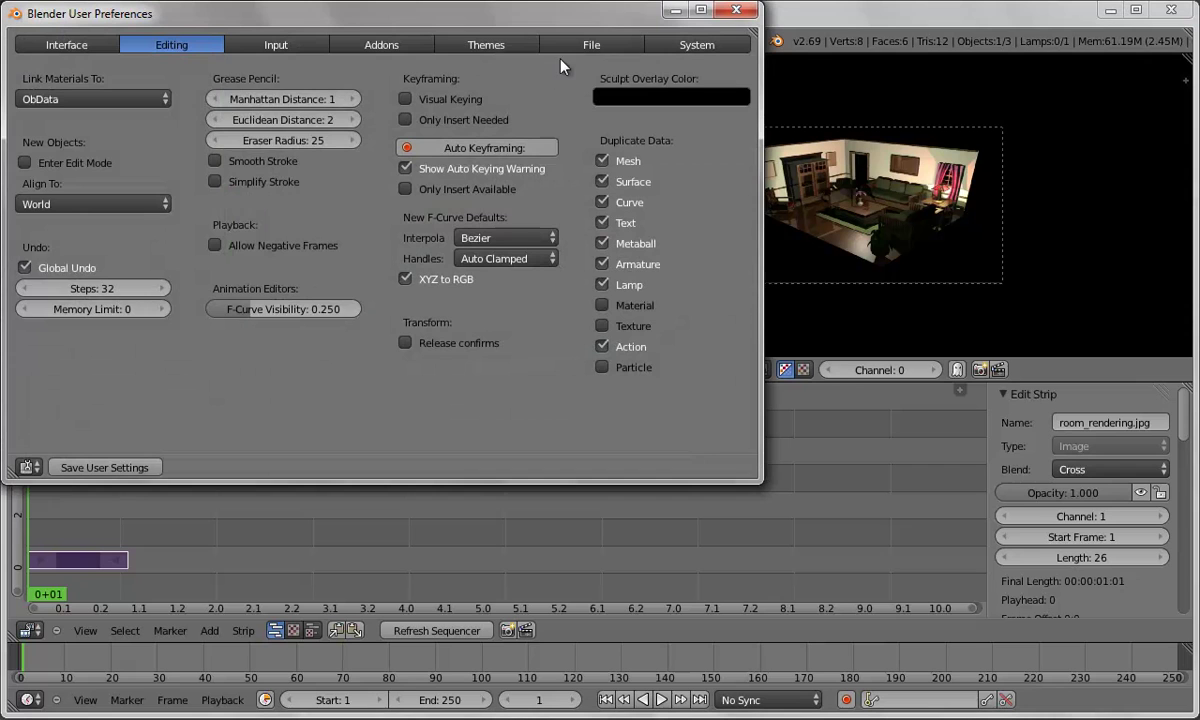
pyautogui.click(480, 46)
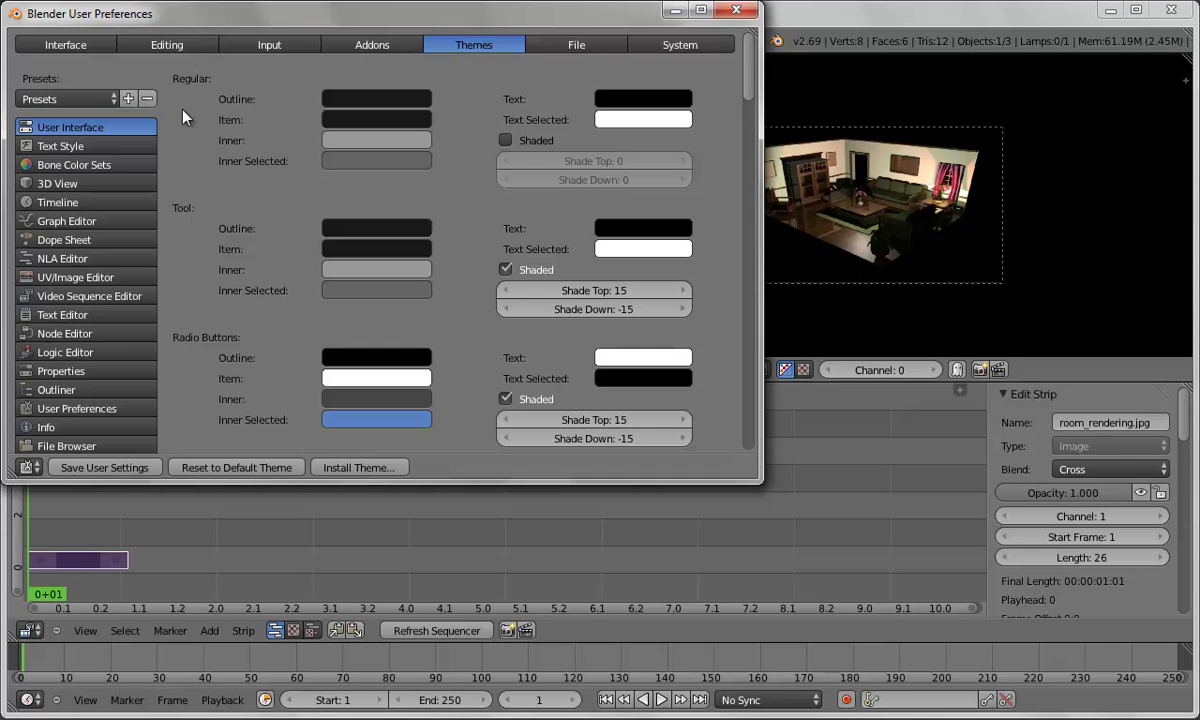
pyautogui.click(103, 298)
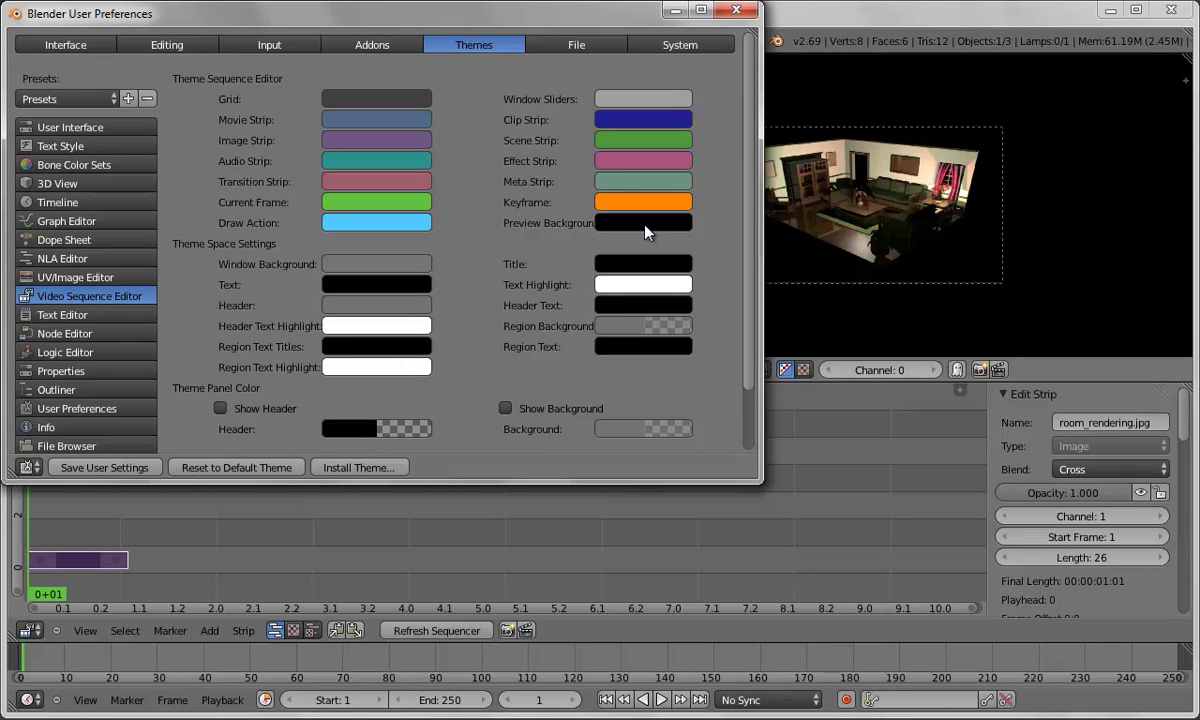
pyautogui.click(606, 221)
pyautogui.moveTo(677, 381); pyautogui.dragTo(680, 347)
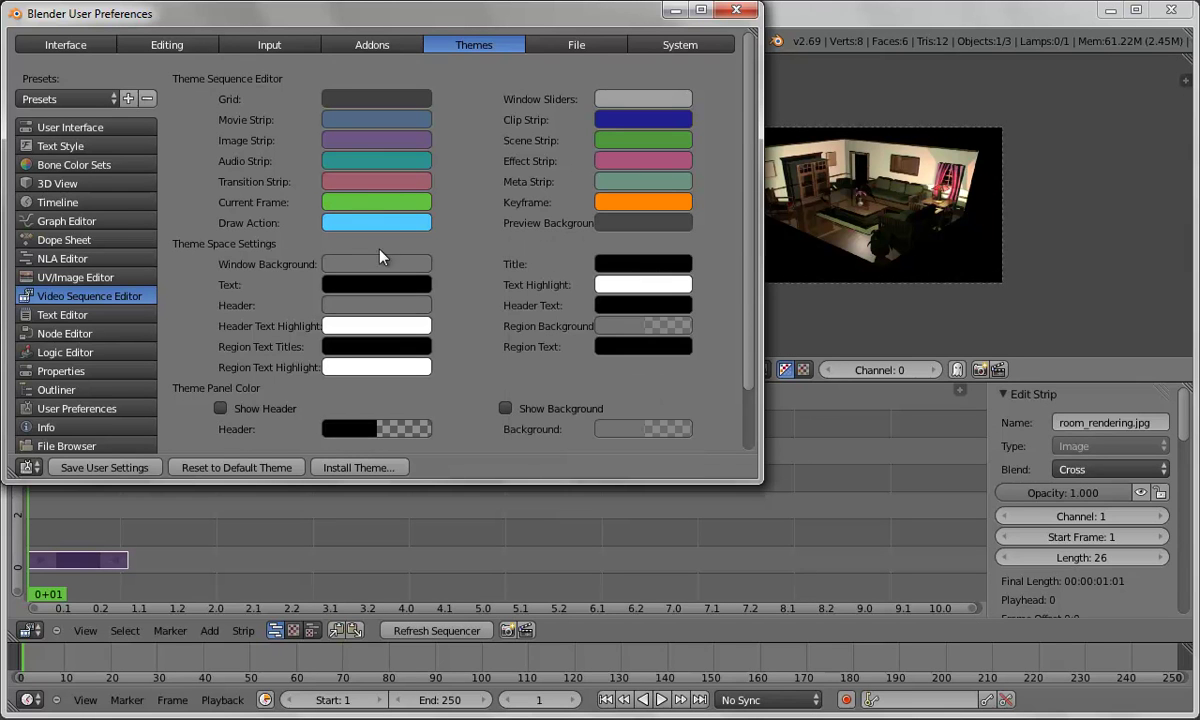
# Close preferences and add ball_animation.avi, dynamics.avi and lamp_animation.avi as movie strips
pyautogui.click(737, 12)
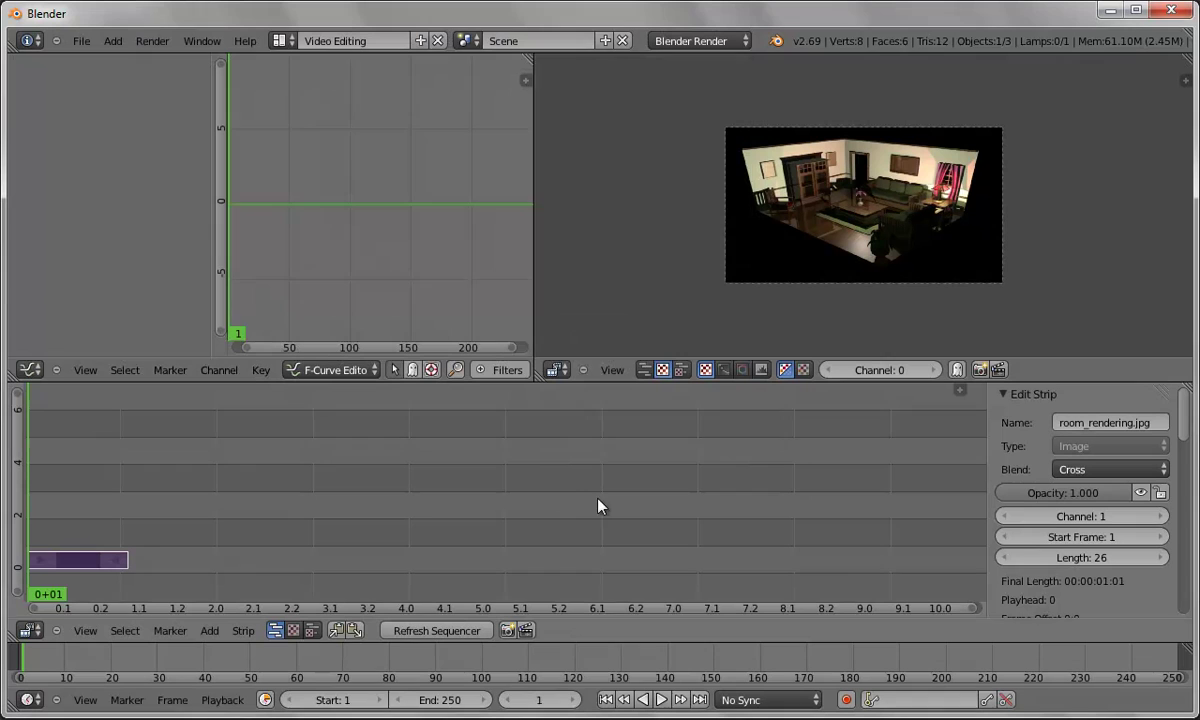
pyautogui.click(209, 631)
pyautogui.click(231, 556)
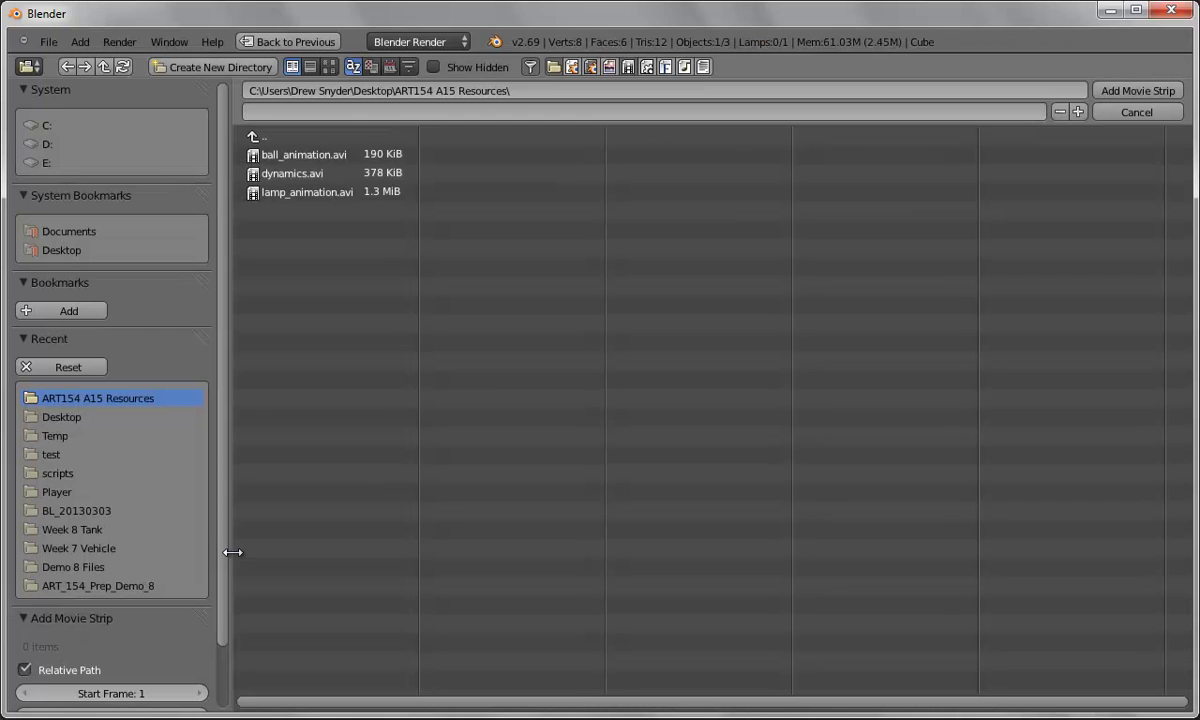
pyautogui.click(300, 155)
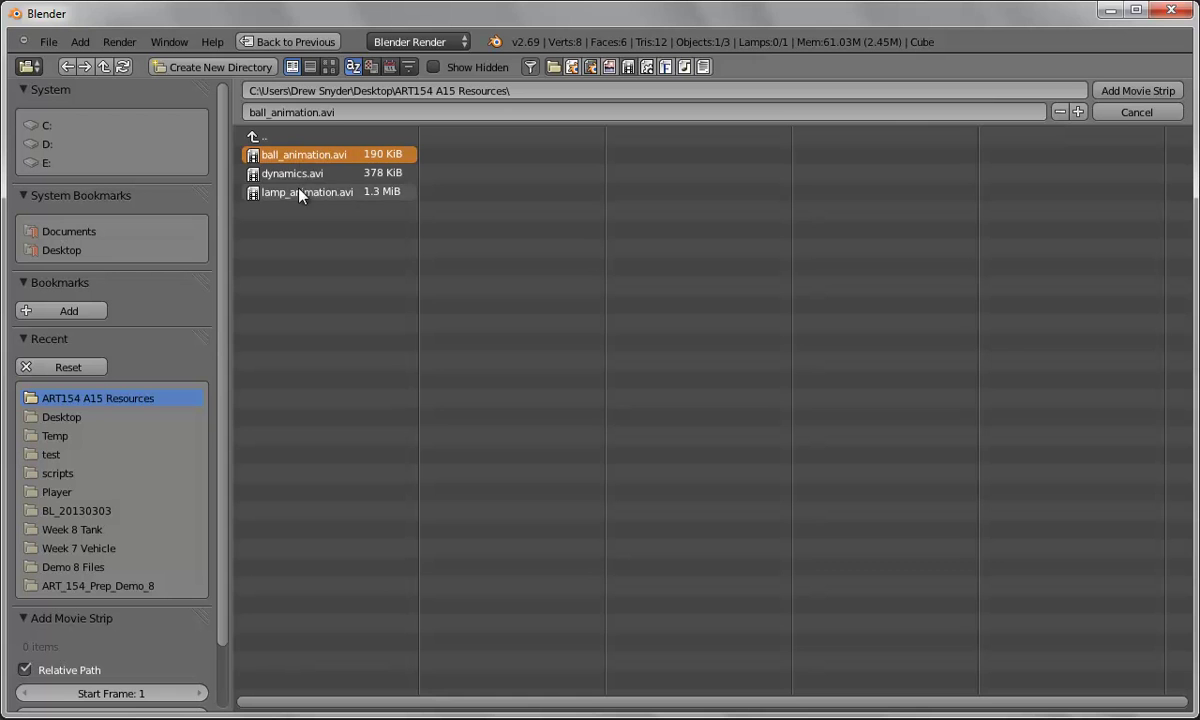
pyautogui.keyDown('shift'); pyautogui.click(300, 191); pyautogui.keyUp('shift')
pyautogui.keyDown('shift'); pyautogui.click(296, 175); pyautogui.keyUp('shift')
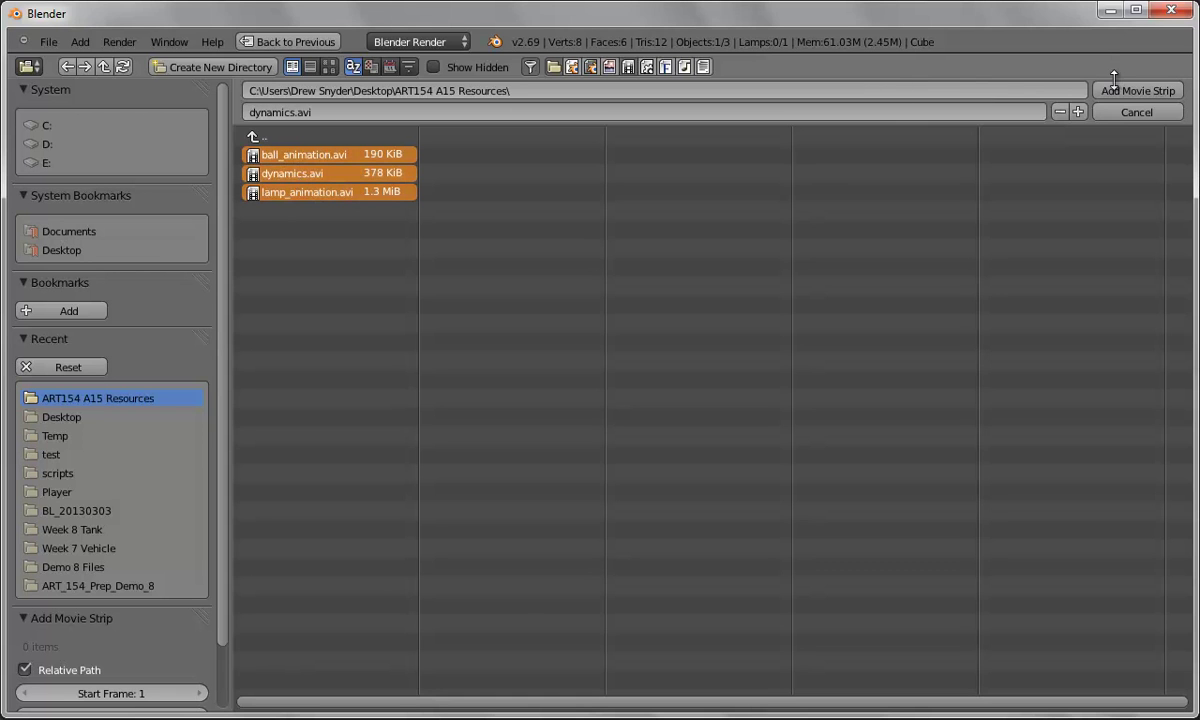
pyautogui.click(1110, 90)
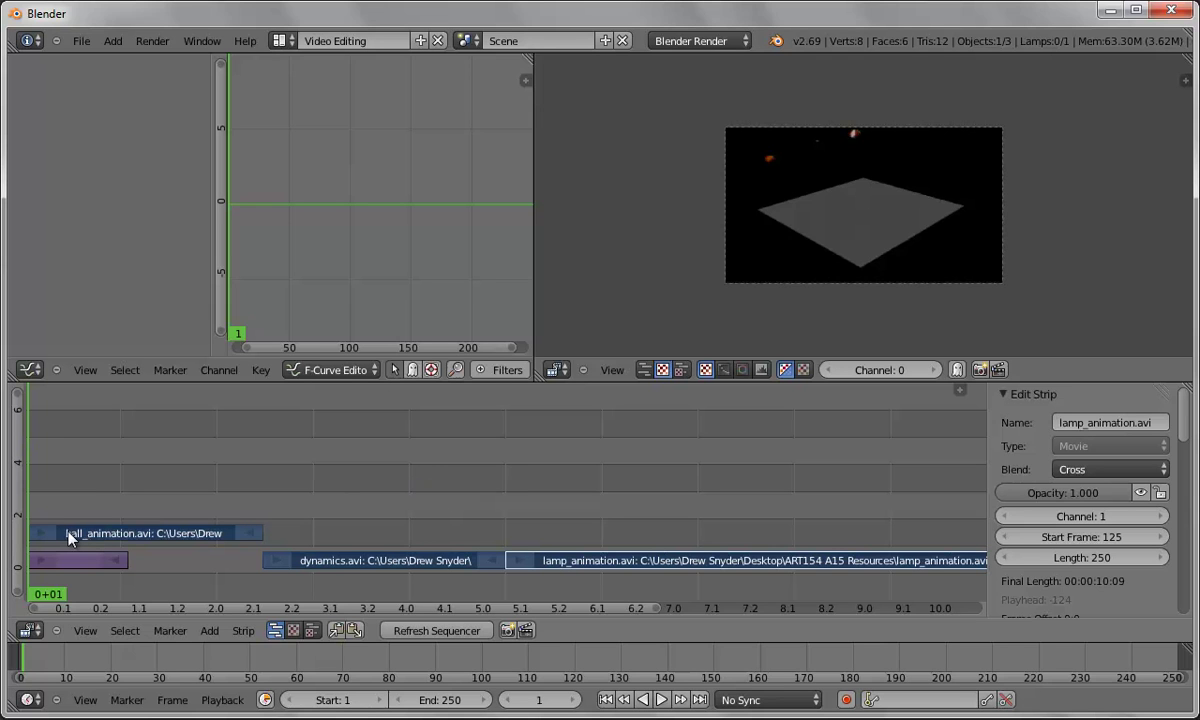
# Chain ball_animation from frame 26, lamp_animation at 87–336, and dynamics.avi from frame 337
pyautogui.hotkey('alt', 'a')
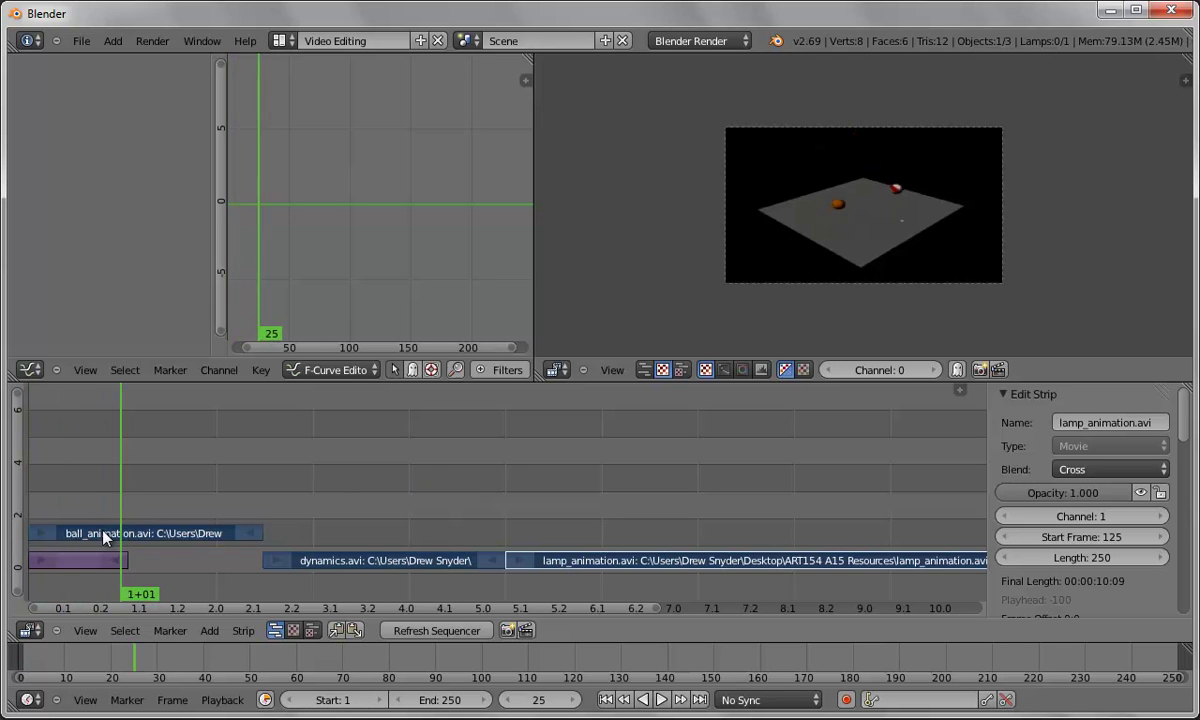
pyautogui.moveTo(230, 539); pyautogui.dragTo(350, 538, button='right')
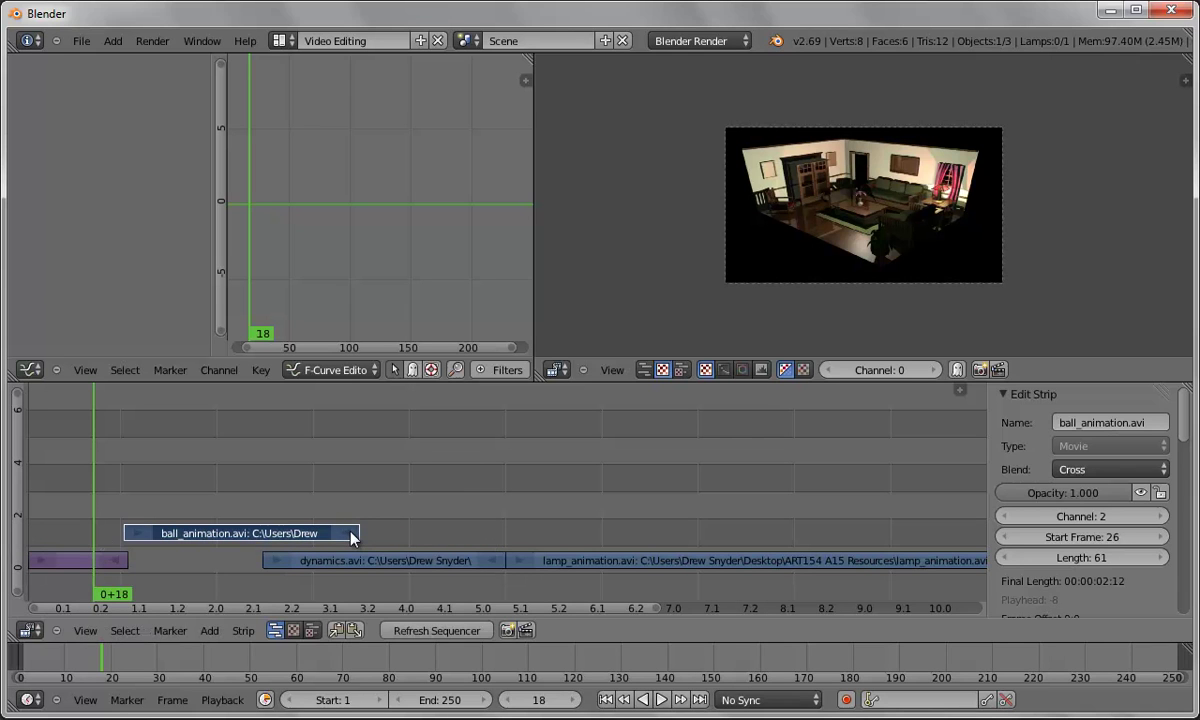
pyautogui.rightClick(632, 565)
pyautogui.moveTo(622, 568); pyautogui.dragTo(474, 512, button='right')
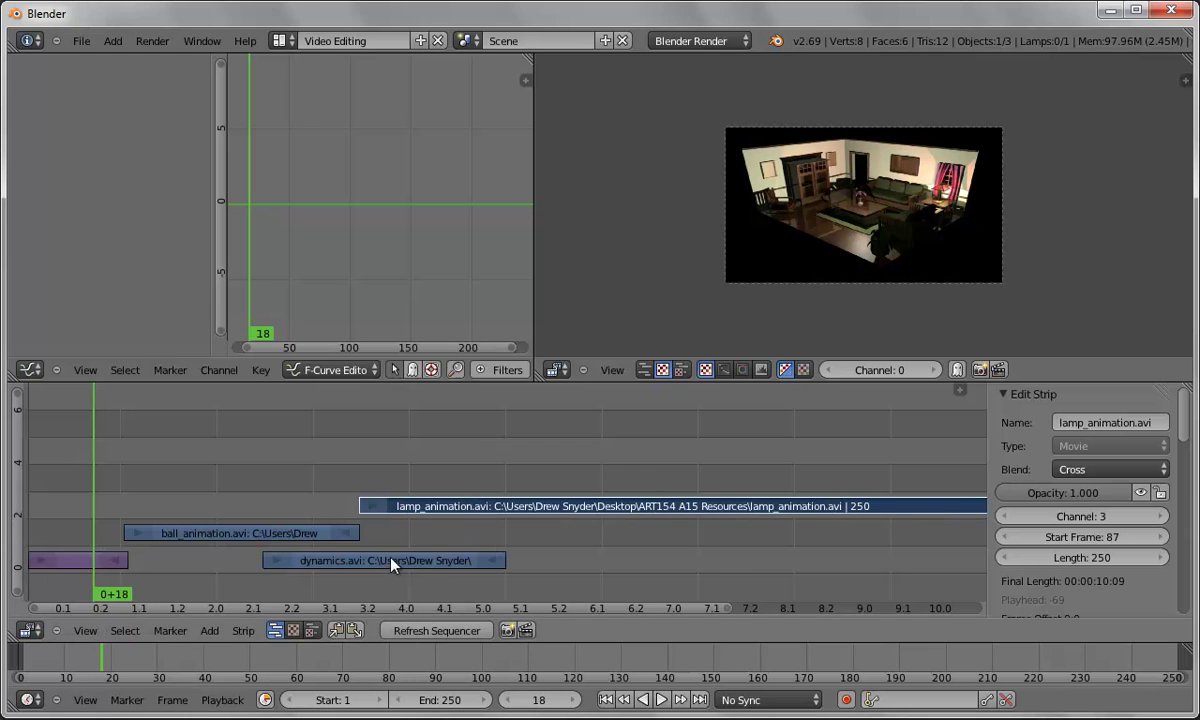
pyautogui.scroll(-2, 651, 518)
pyautogui.scroll(-3, 697, 560)
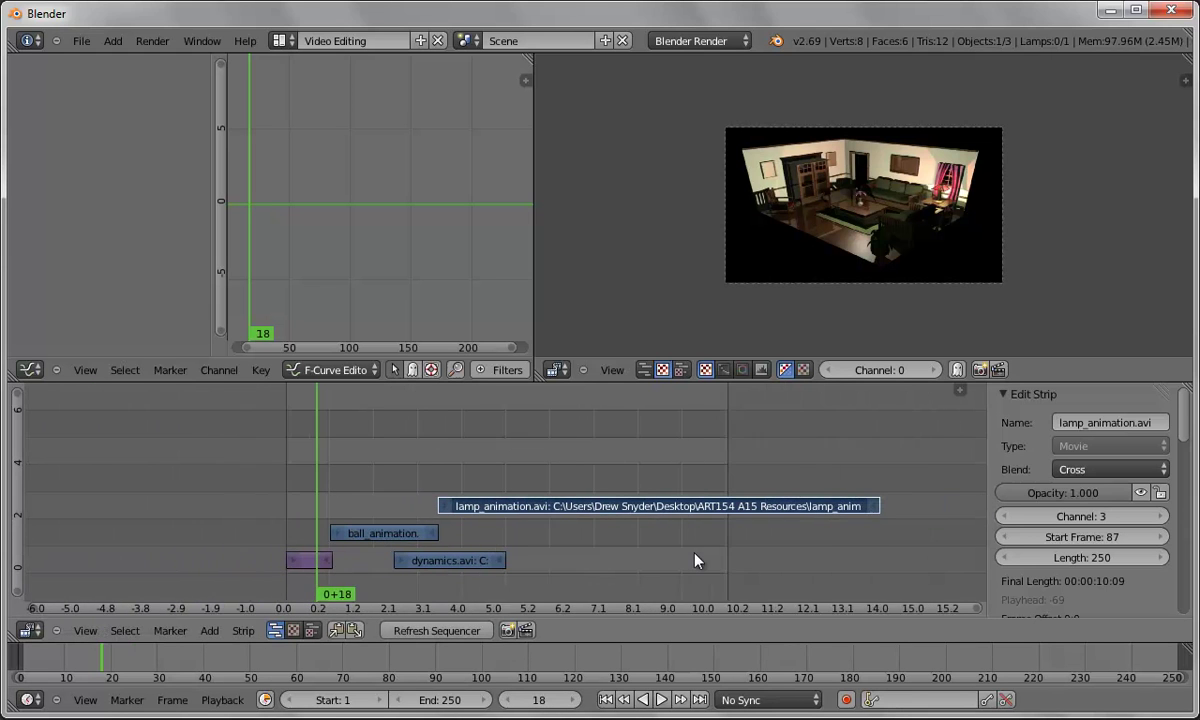
pyautogui.rightClick(466, 562)
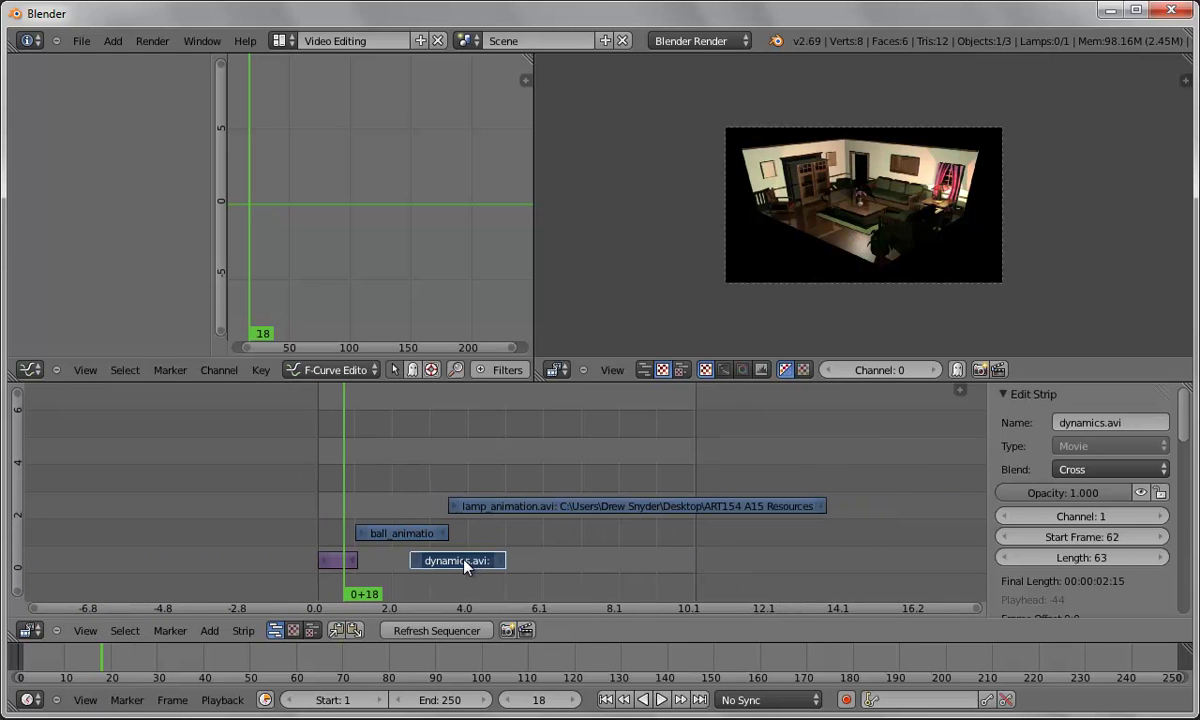
pyautogui.moveTo(466, 562); pyautogui.dragTo(891, 510, button='right')
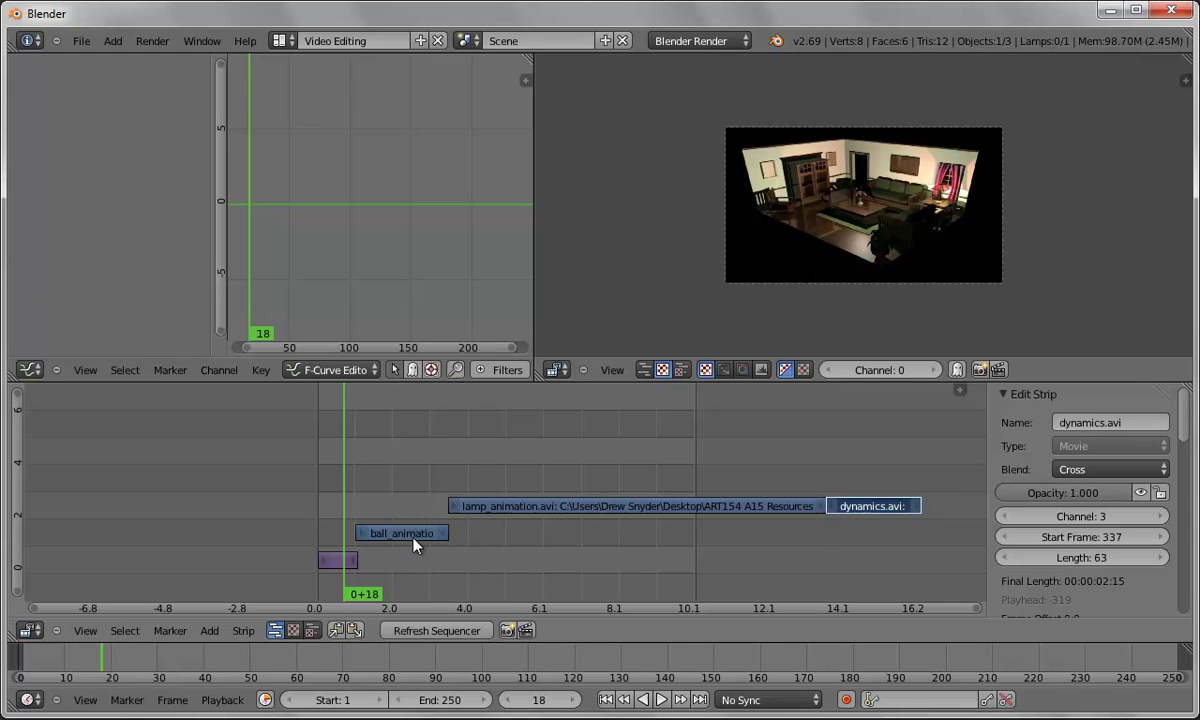
# Play the edited sequence from the first frame to review the clip order
pyautogui.click(606, 700)
pyautogui.click(661, 700)
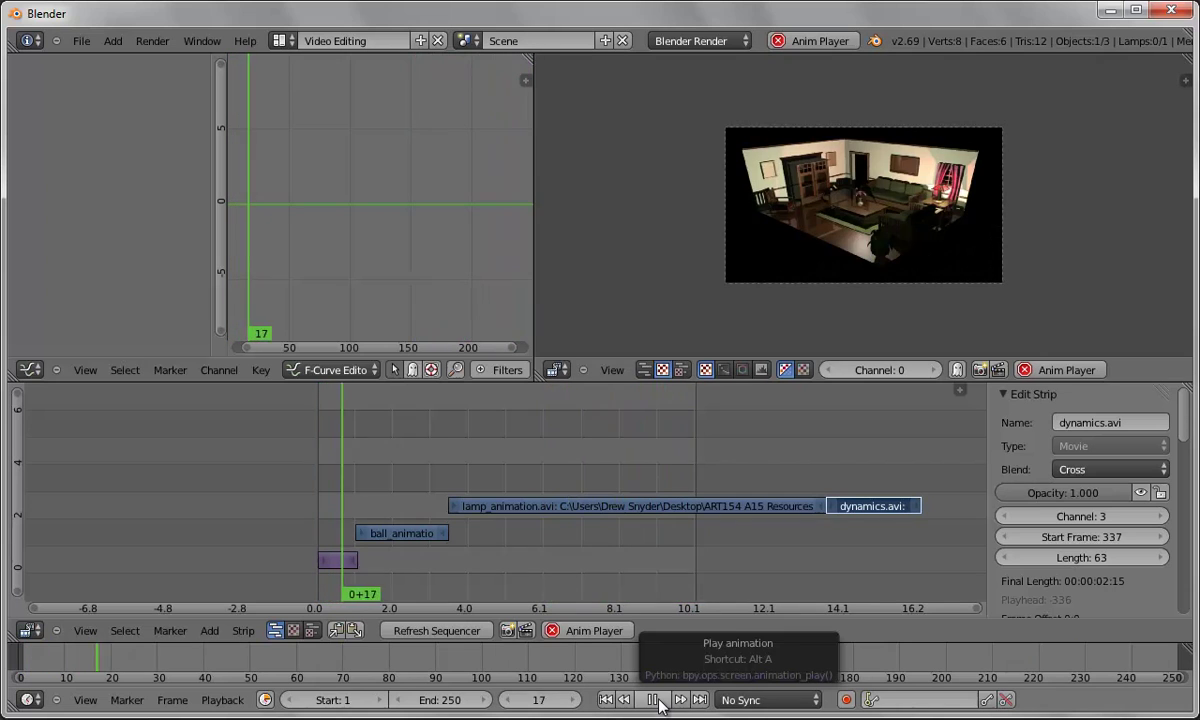
pyautogui.click(652, 700)
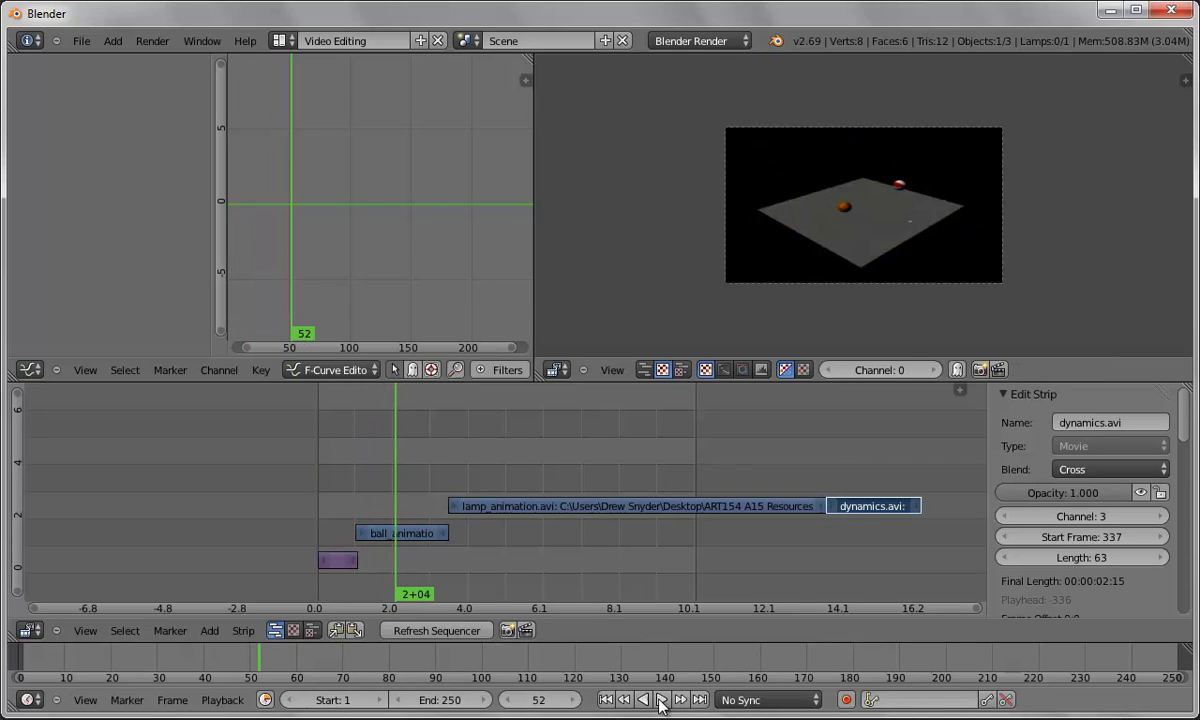
# Raise the scene's end frame in the Timeline to 399
pyautogui.click(484, 701)
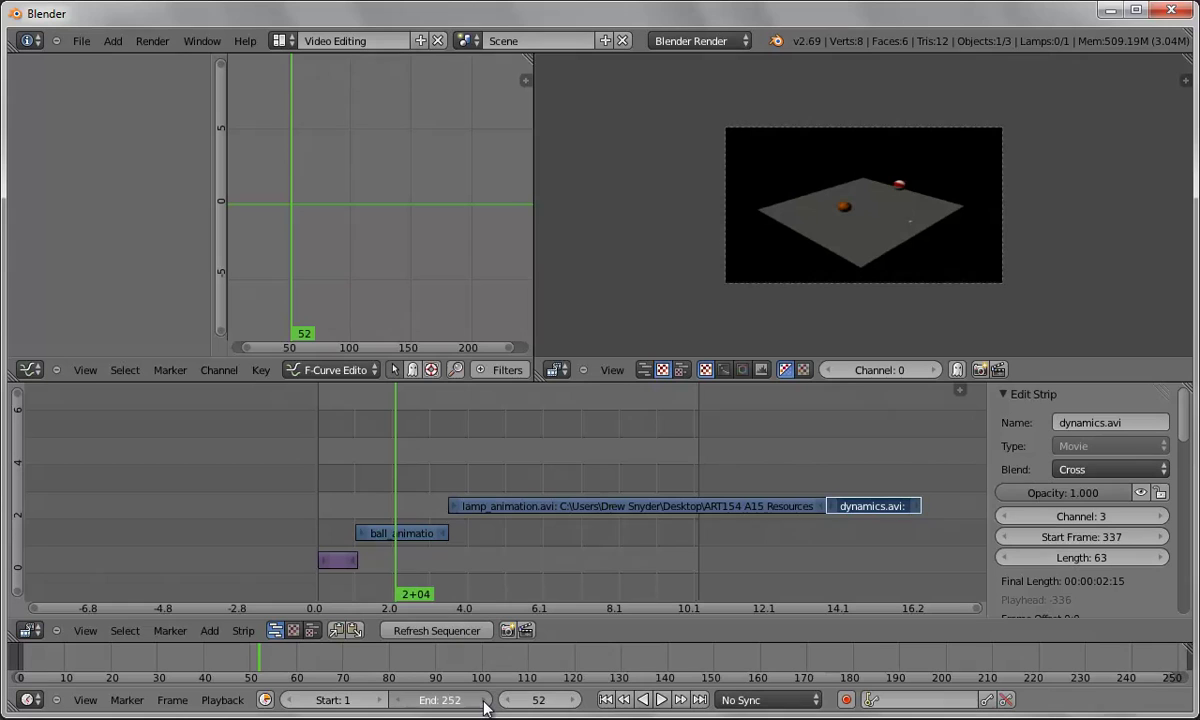
pyautogui.click(484, 701)
pyautogui.click(483, 701)
pyautogui.click(482, 701)
pyautogui.click(483, 701)
pyautogui.click(483, 701)
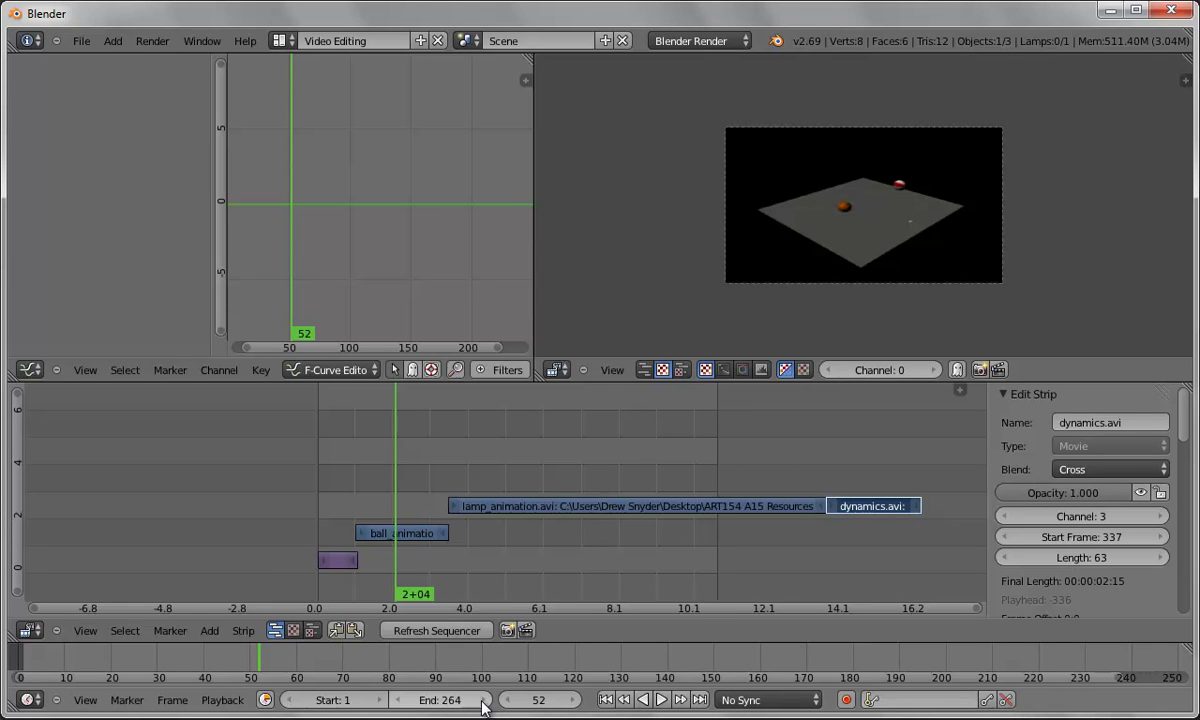
pyautogui.click(483, 701)
pyautogui.click(483, 701)
pyautogui.click(483, 701)
pyautogui.click(483, 701)
pyautogui.click(483, 701)
pyautogui.click(483, 701)
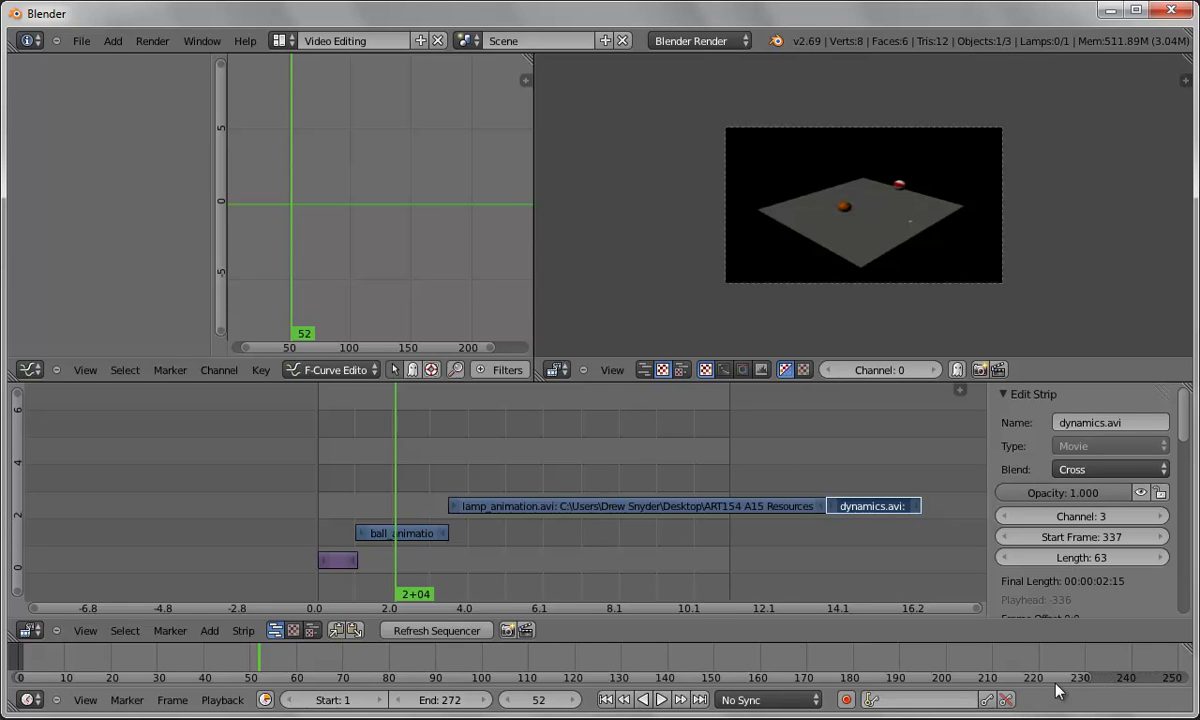
pyautogui.scroll(1, 1040, 682)
pyautogui.moveTo(1047, 683); pyautogui.dragTo(1172, 683)
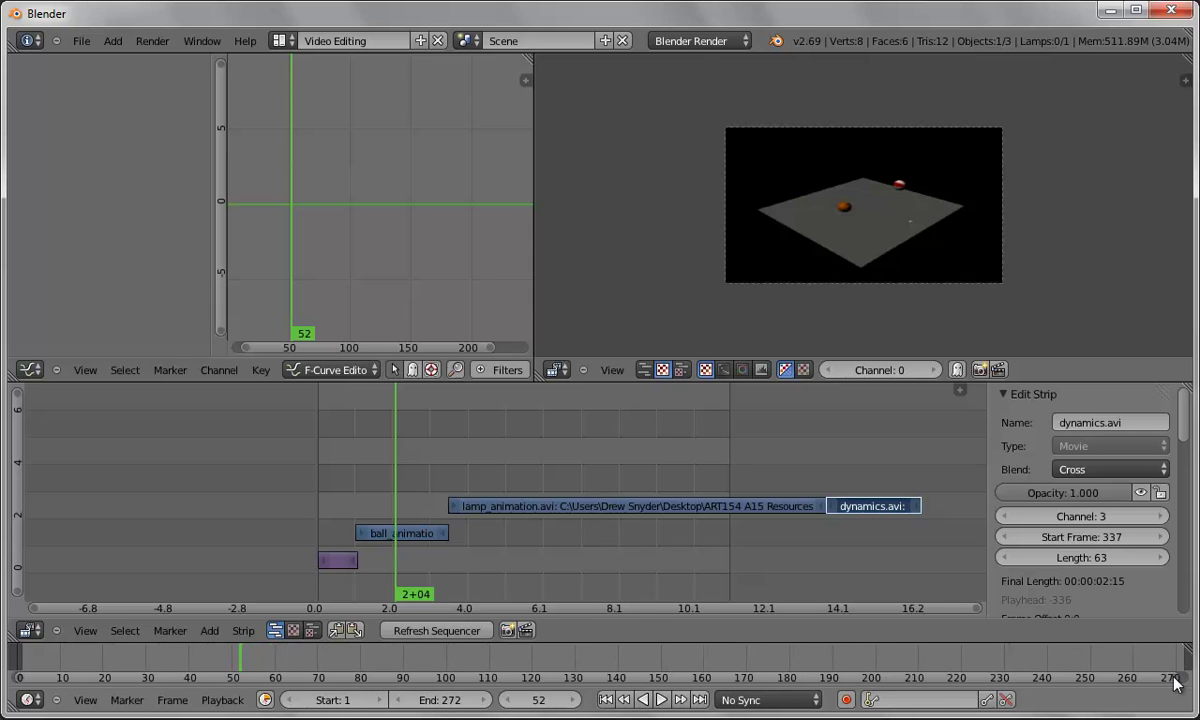
pyautogui.click(484, 700)
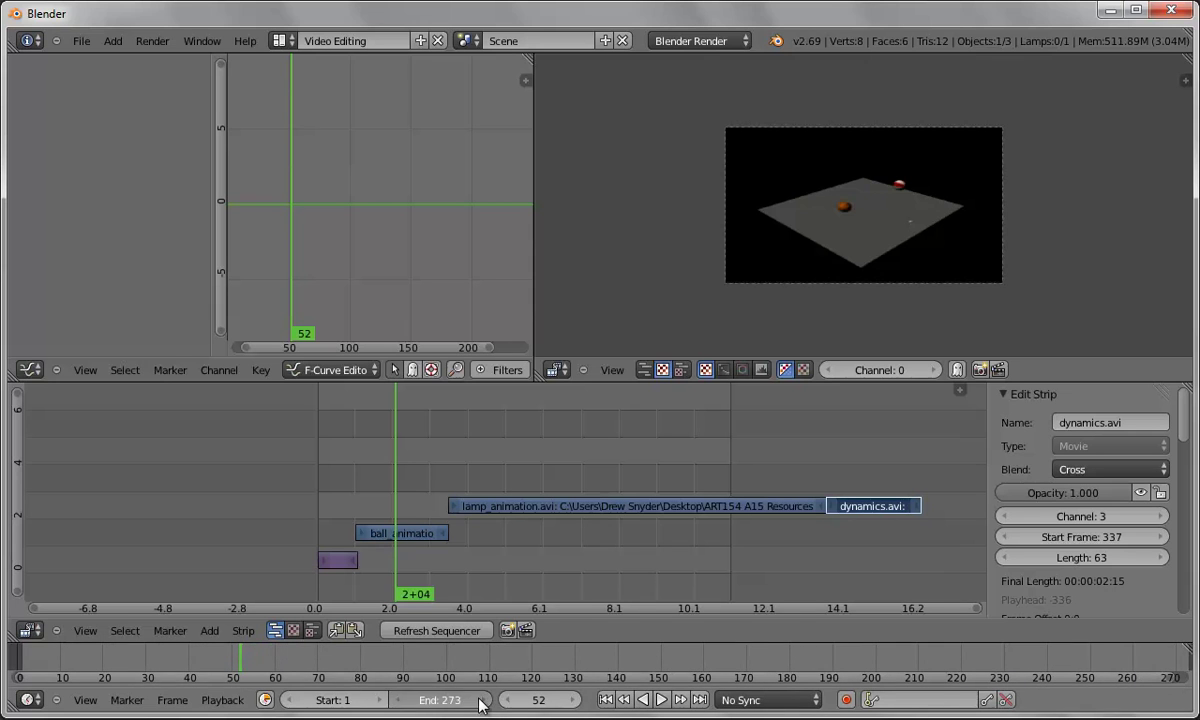
pyautogui.click(484, 700)
pyautogui.click(484, 700)
pyautogui.click(484, 700)
pyautogui.moveTo(480, 705); pyautogui.dragTo(530, 703)
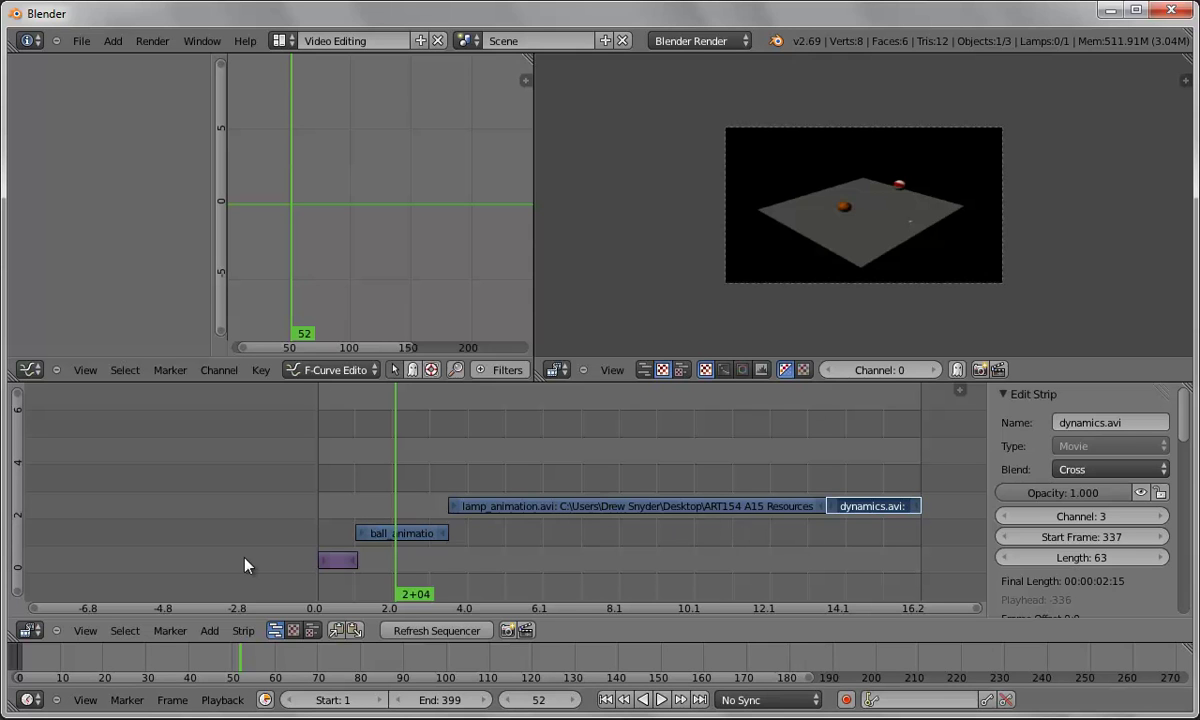
# Add song.wav as a sound strip on channel 1
pyautogui.click(219, 632)
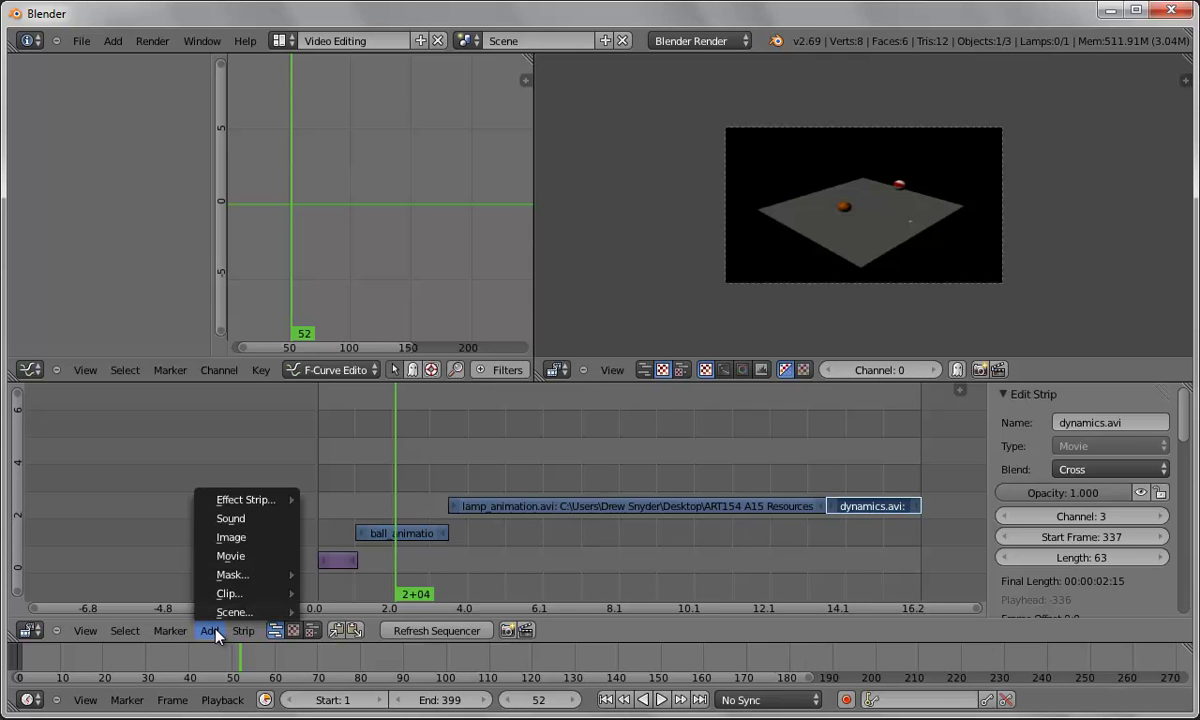
pyautogui.click(230, 518)
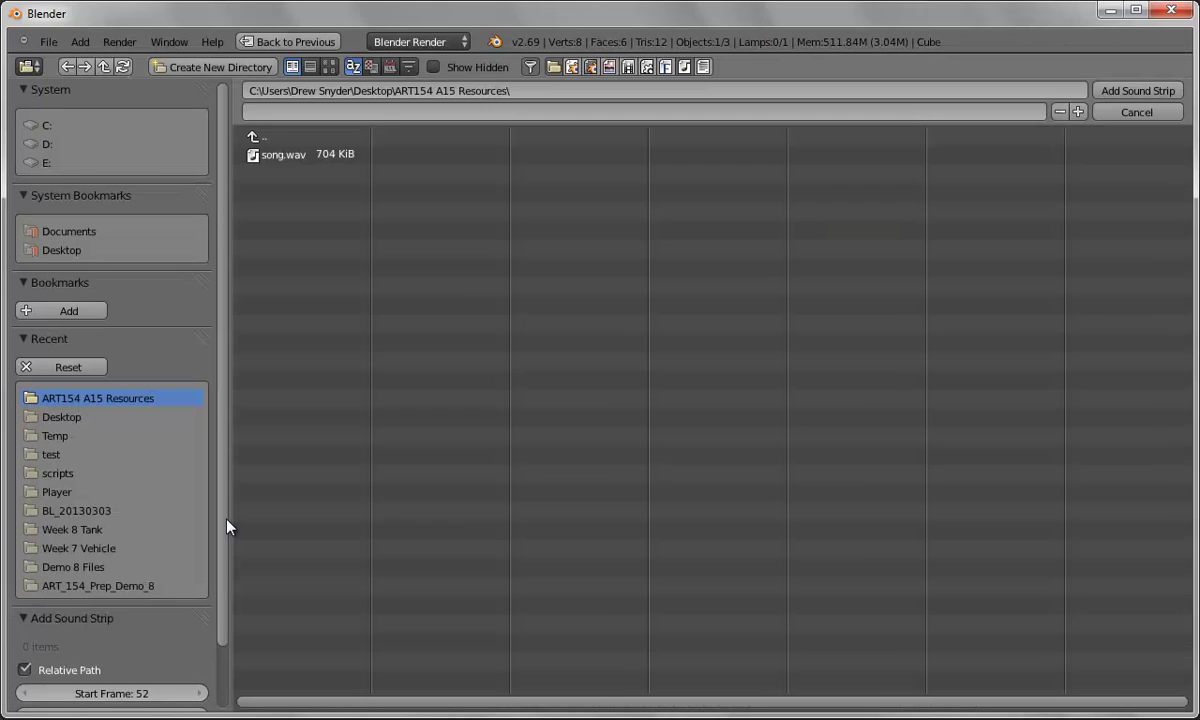
pyautogui.click(283, 156)
pyautogui.click(1131, 91)
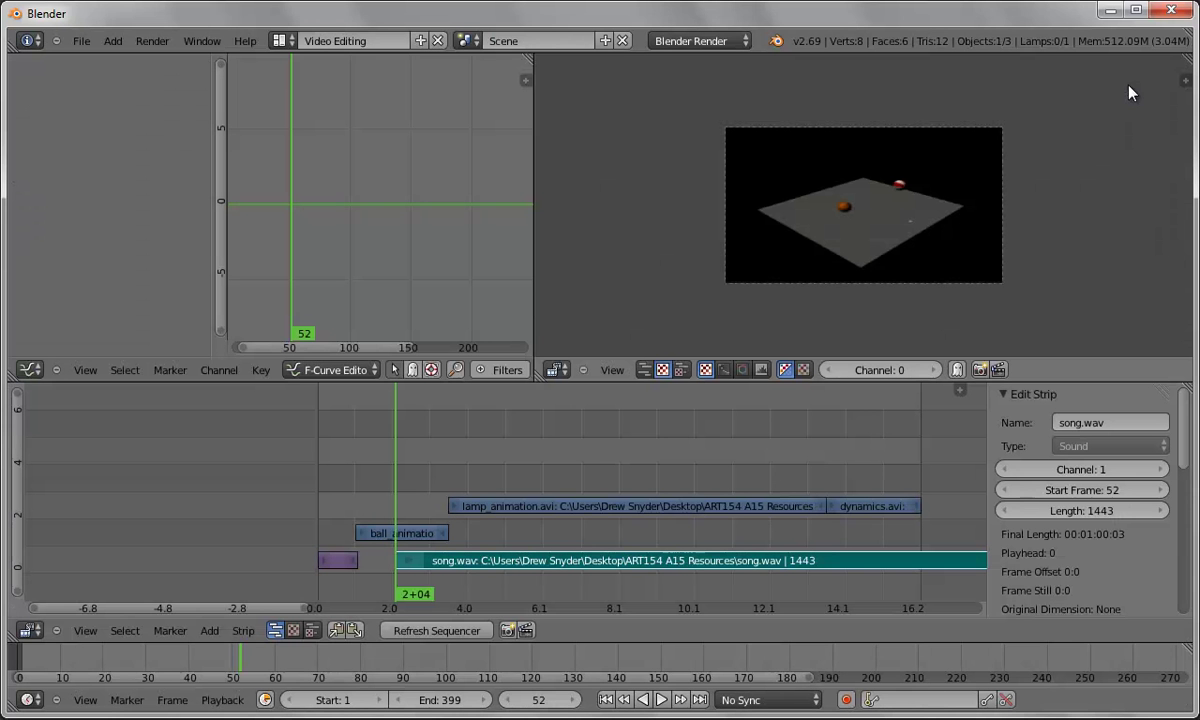
# Shift song.wav aside and move room_rendering.jpg up to channel 3 at frame 1
pyautogui.moveTo(422, 563)
pyautogui.mouseDown()
pyautogui.moveTo(400, 585)
pyautogui.moveTo(440, 568)
pyautogui.mouseUp()
pyautogui.press('g')
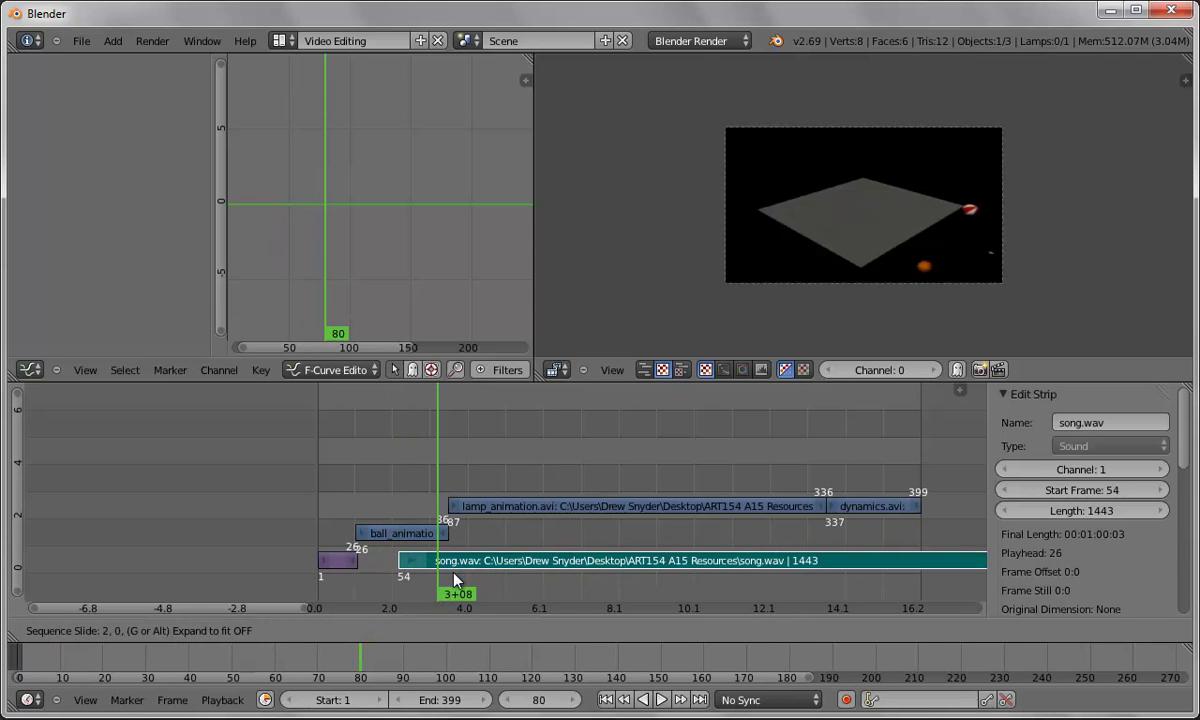
pyautogui.click(435, 577)
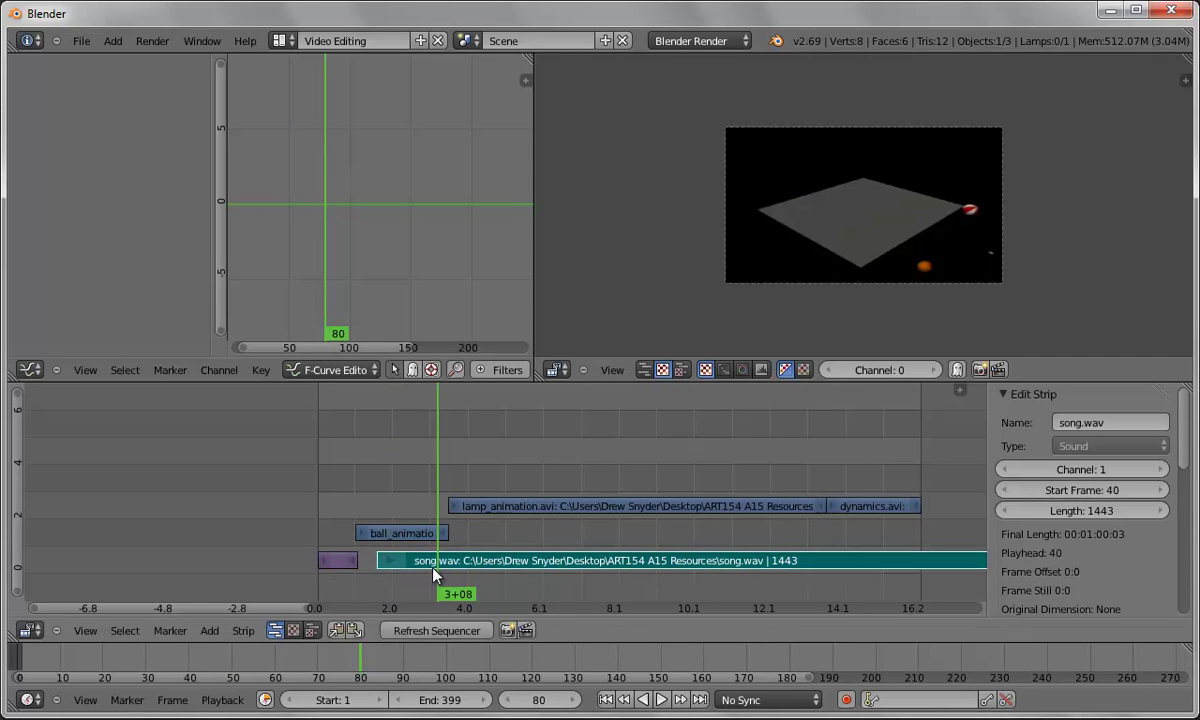
pyautogui.rightClick(343, 563)
pyautogui.press('g')
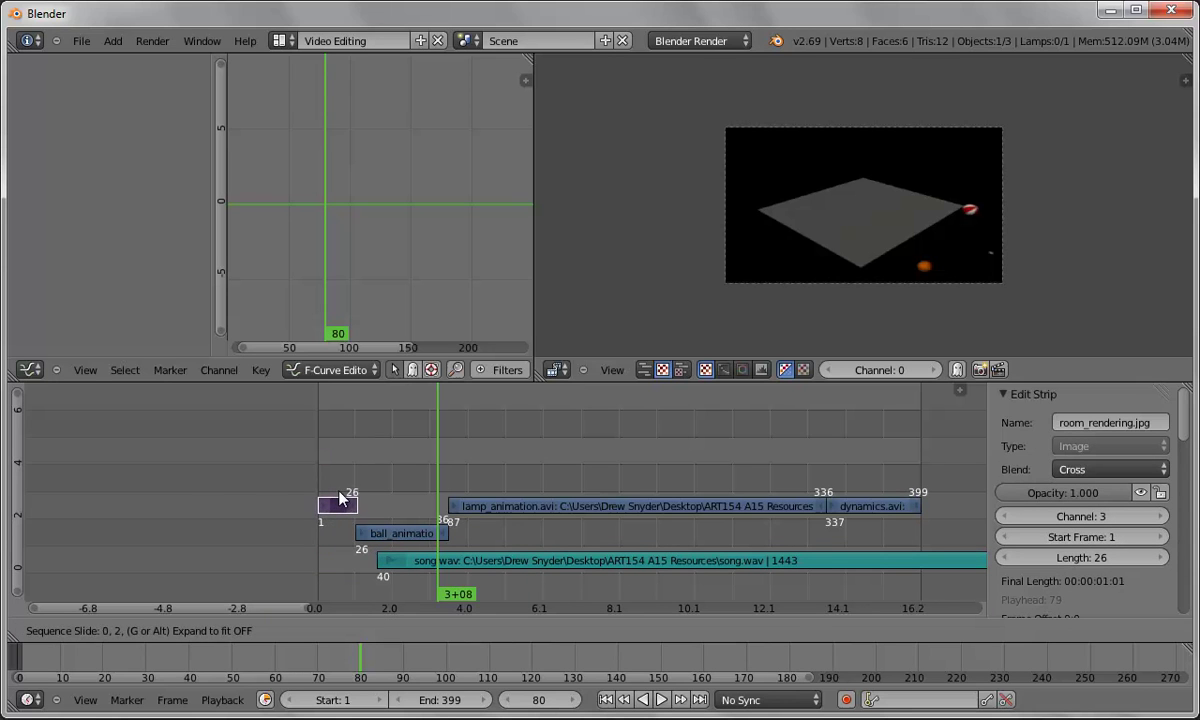
pyautogui.click(342, 503)
# Slide song.wav left so it starts at frame 1
pyautogui.rightClick(474, 567)
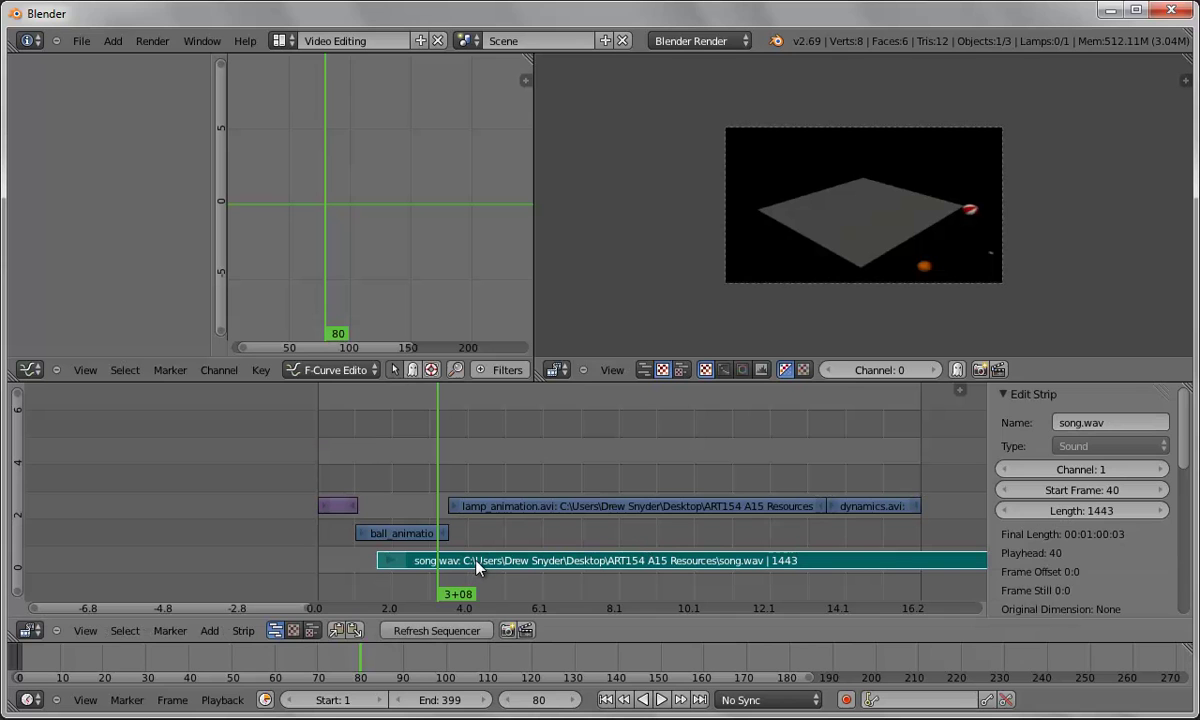
pyautogui.press('g')
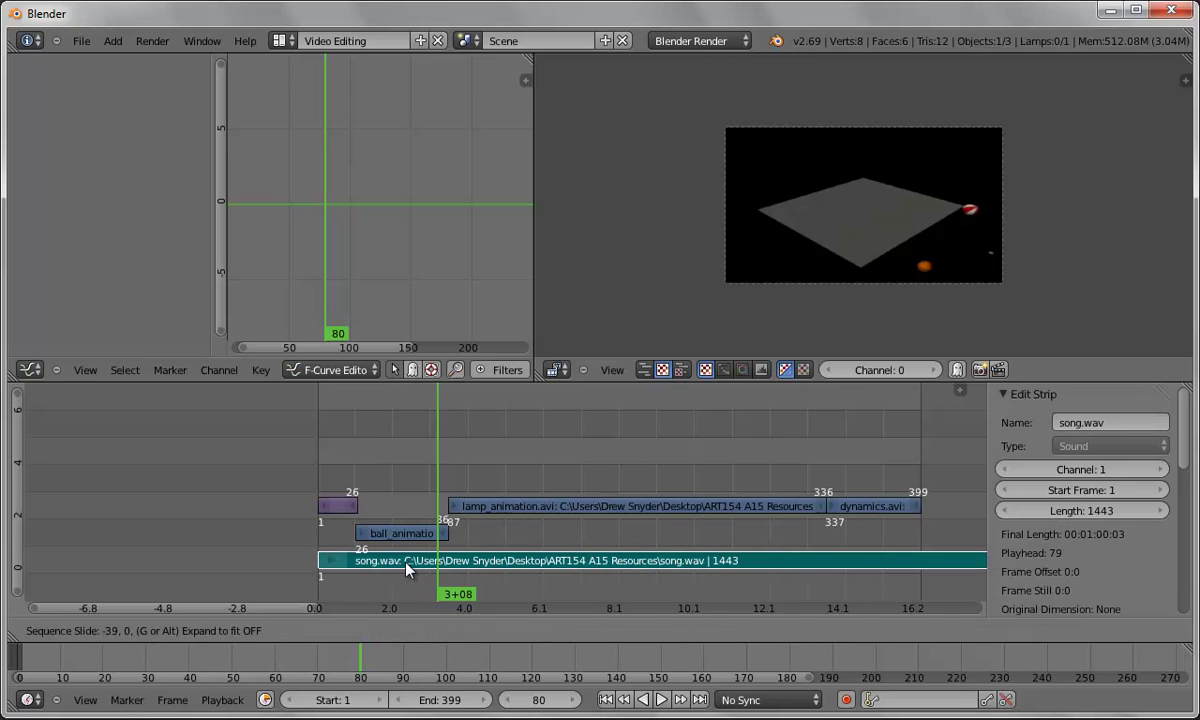
pyautogui.click(407, 568)
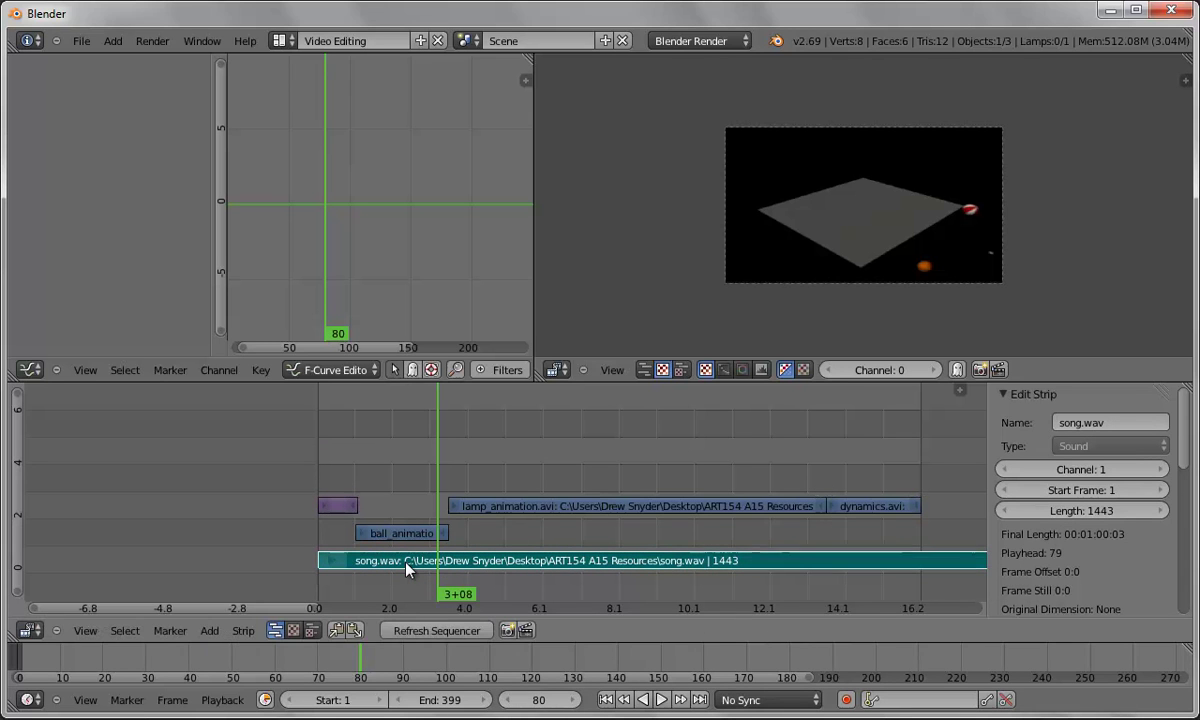
pyautogui.click(606, 700)
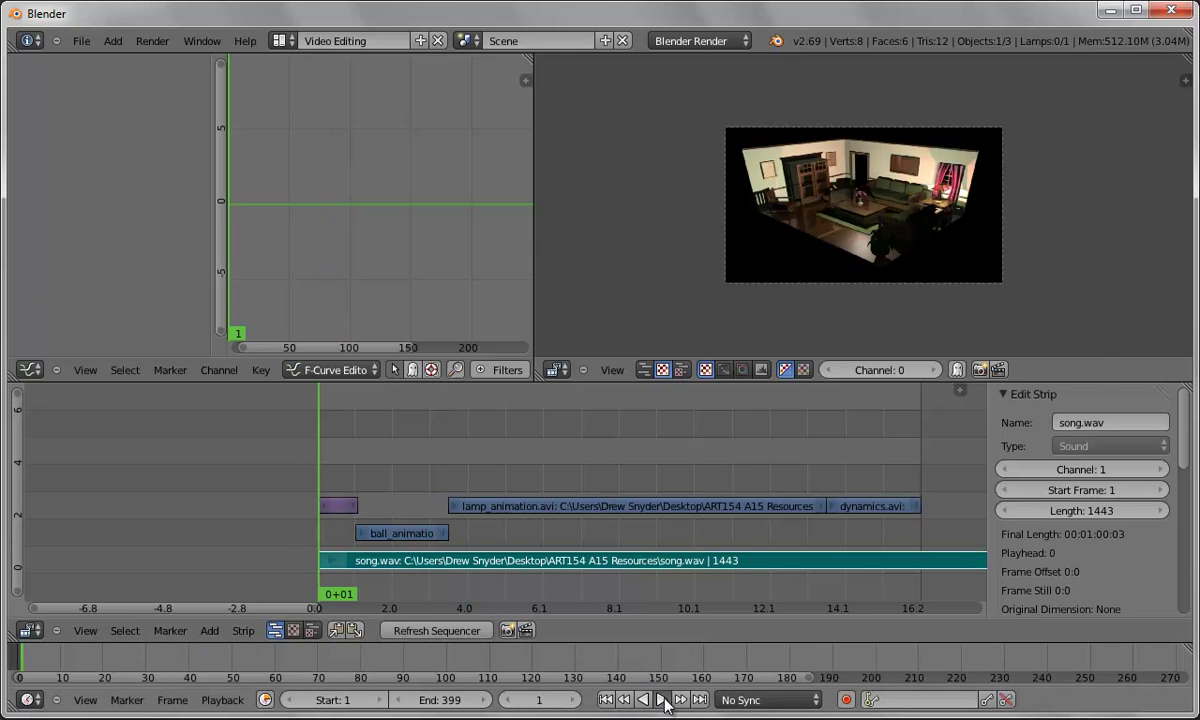
pyautogui.click(661, 700)
pyautogui.click(652, 700)
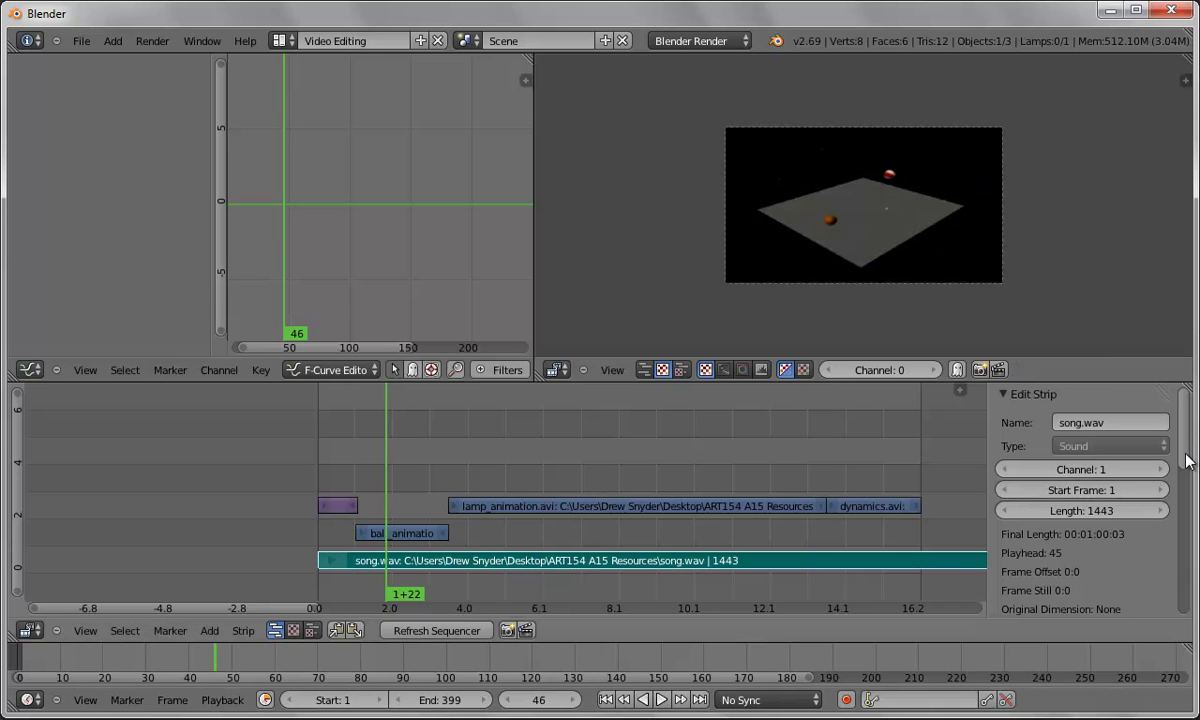
pyautogui.moveTo(1186, 460); pyautogui.dragTo(978, 478)
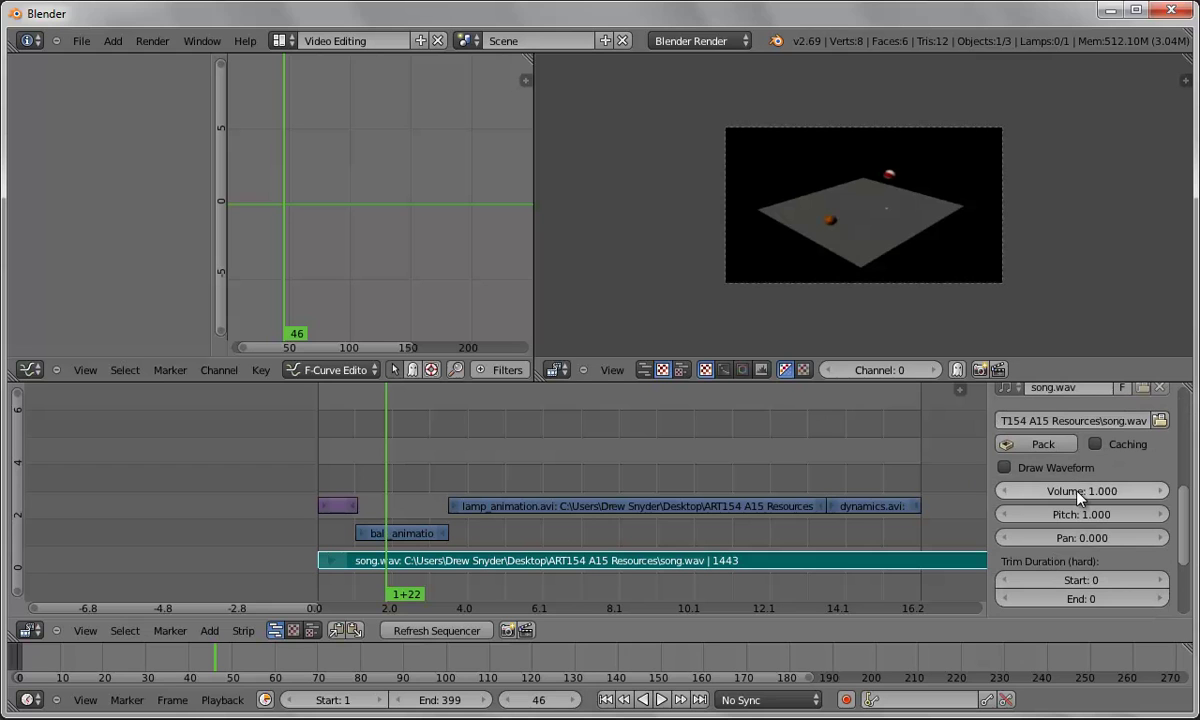
# Lower song.wav's volume to 0.384 and play the reel to check it
pyautogui.moveTo(1076, 496); pyautogui.dragTo(1026, 498)
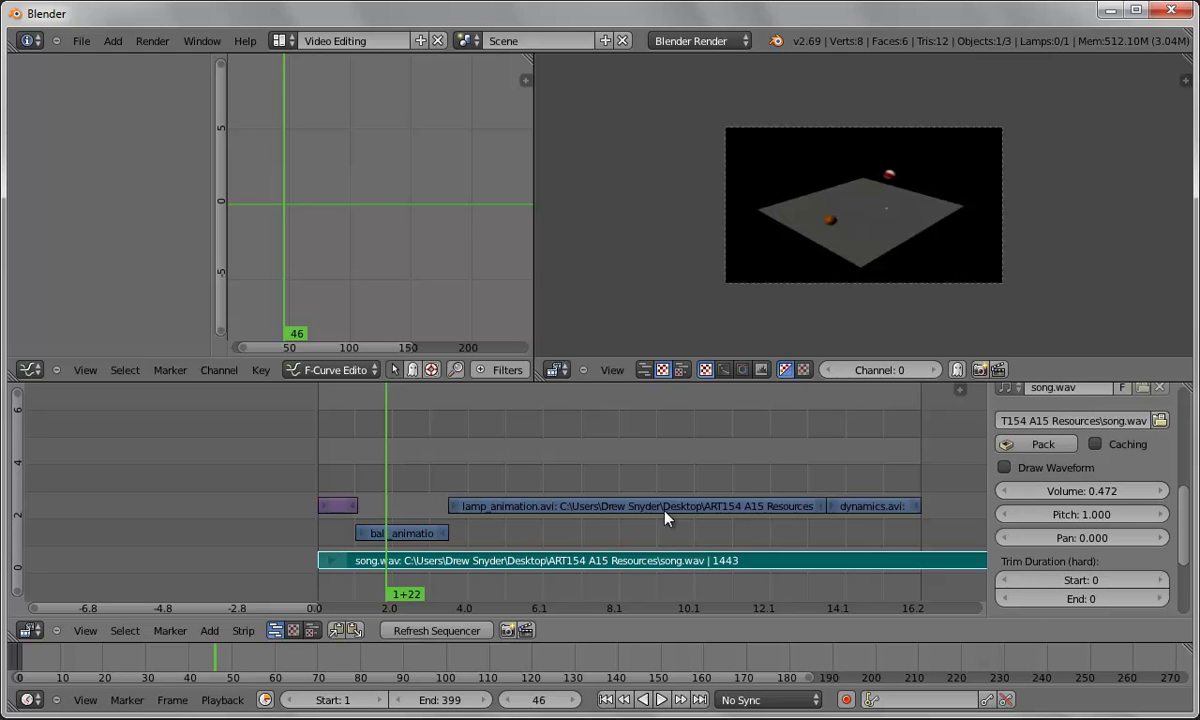
pyautogui.click(662, 700)
pyautogui.click(655, 700)
pyautogui.moveTo(560, 480); pyautogui.dragTo(321, 502)
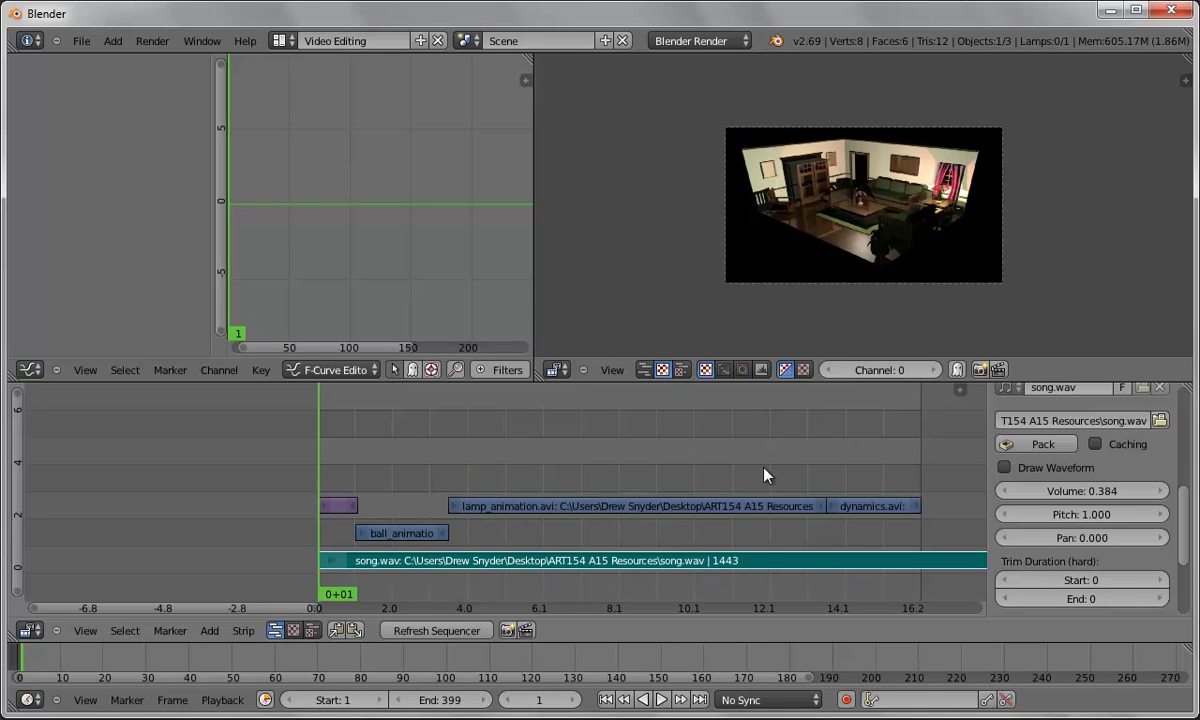
# Drag song.wav's right handle left so it ends near frame 400
pyautogui.scroll(-6, 765, 475)
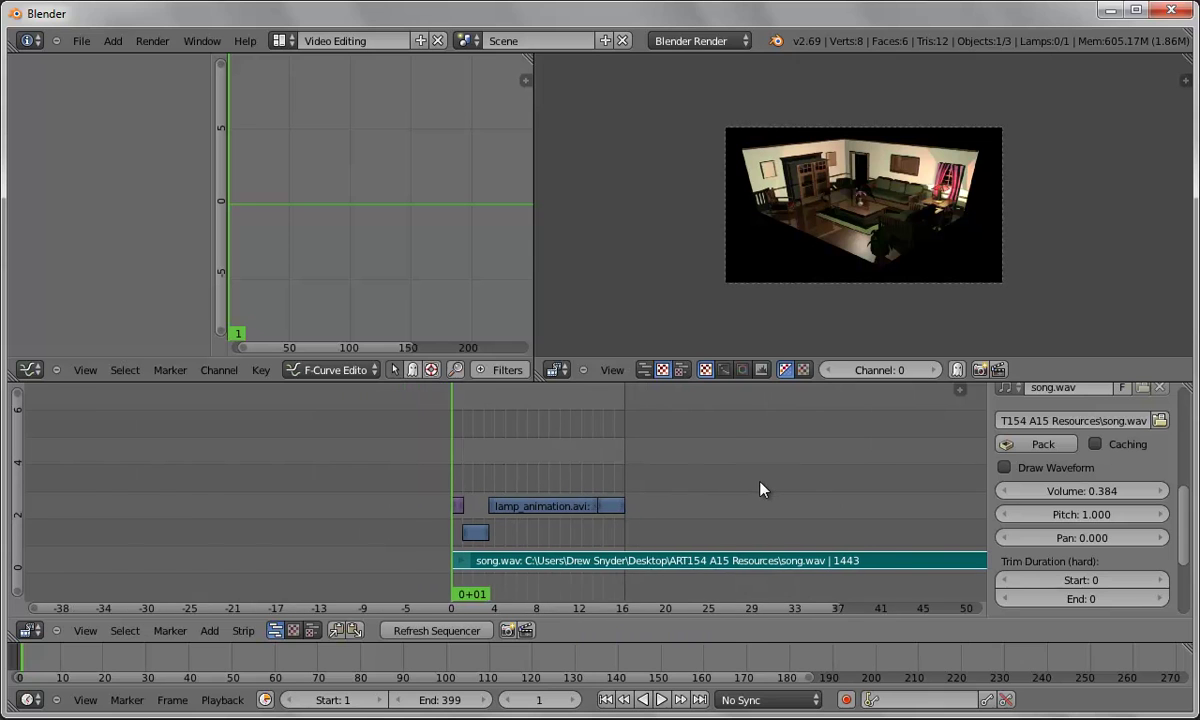
pyautogui.scroll(-2, 760, 489)
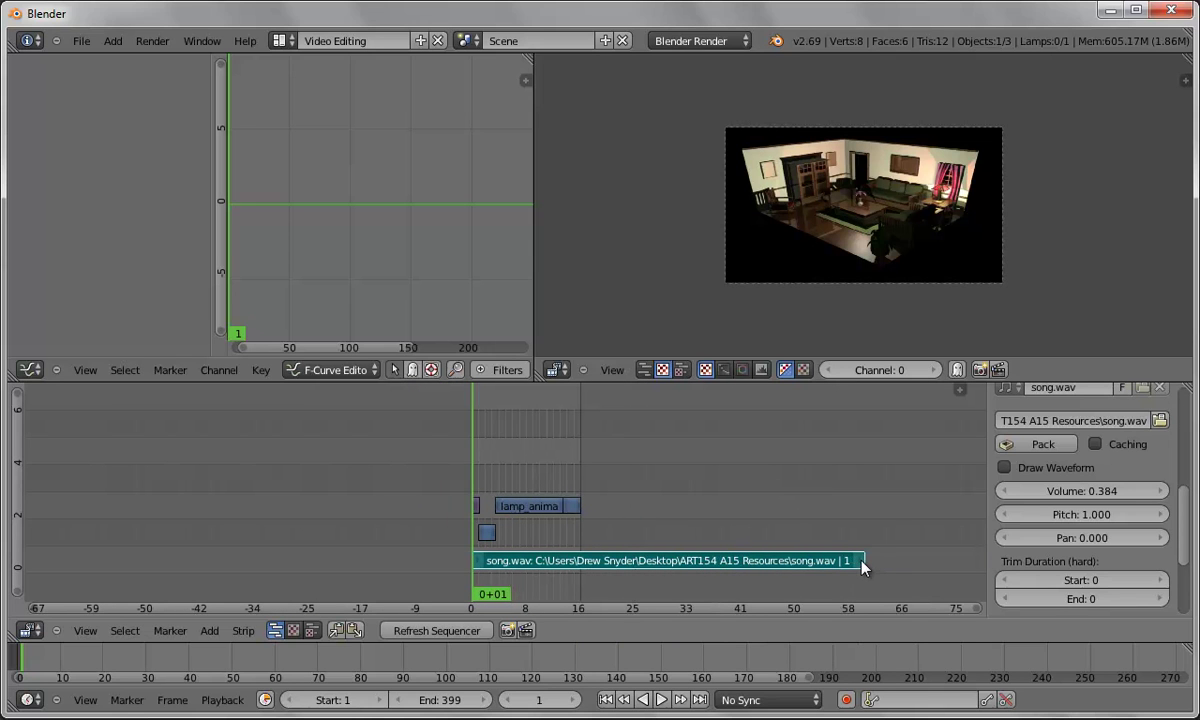
pyautogui.moveTo(860, 566); pyautogui.dragTo(568, 577, button='right')
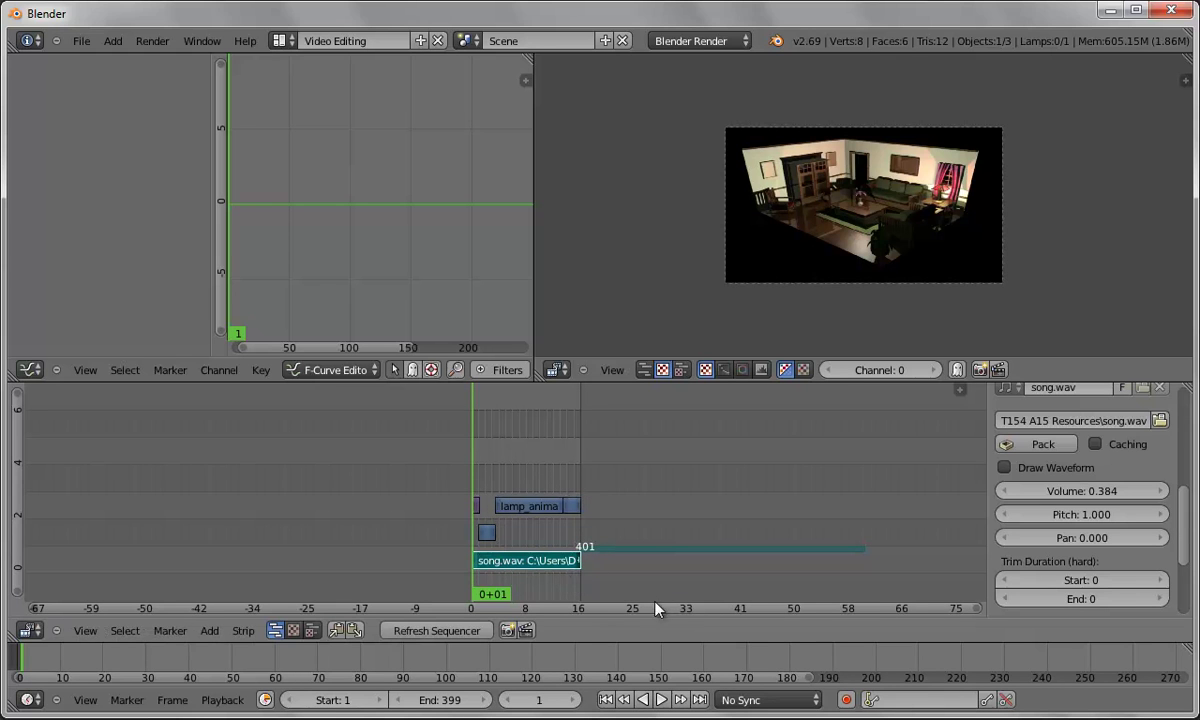
pyautogui.scroll(8, 656, 608)
pyautogui.scroll(2, 680, 602)
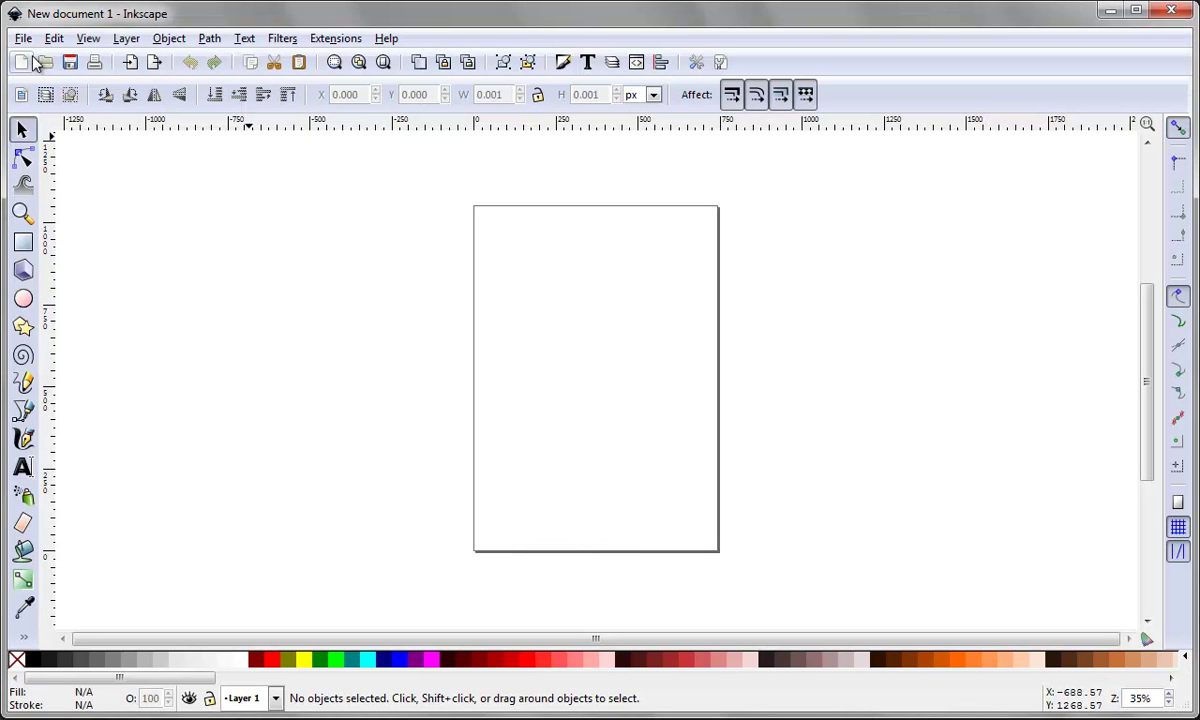
# Open File > Document Properties for New document 1
pyautogui.click(23, 39)
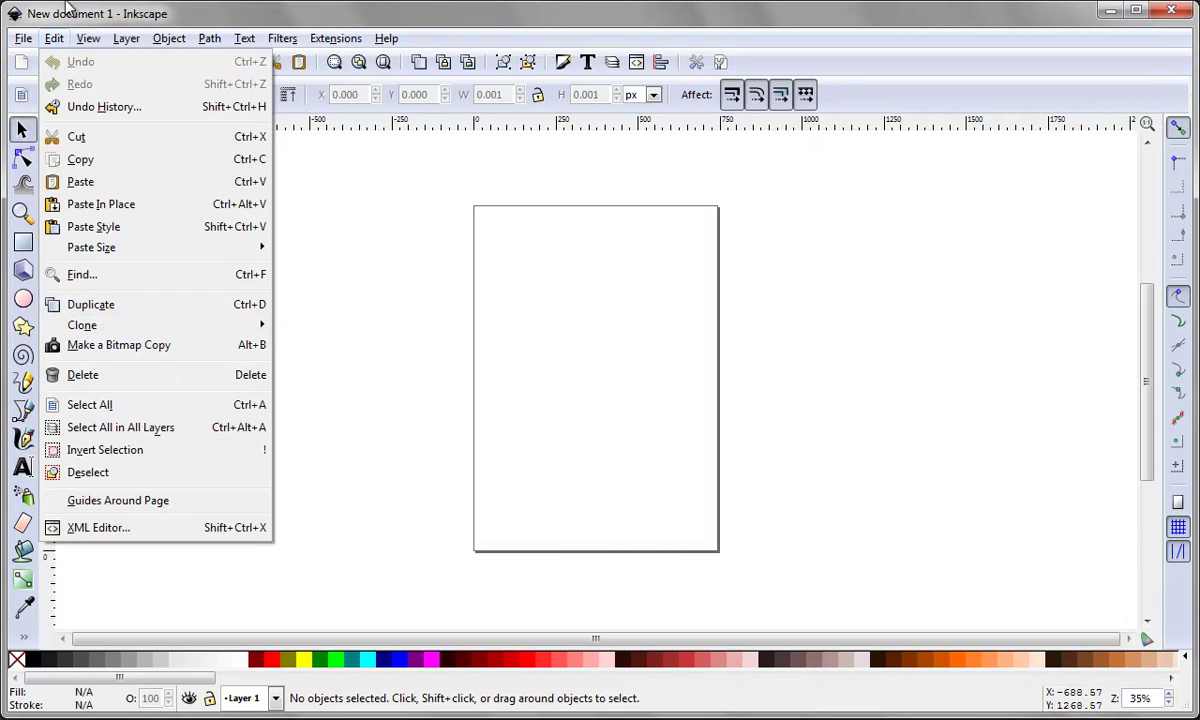
pyautogui.click(100, 325)
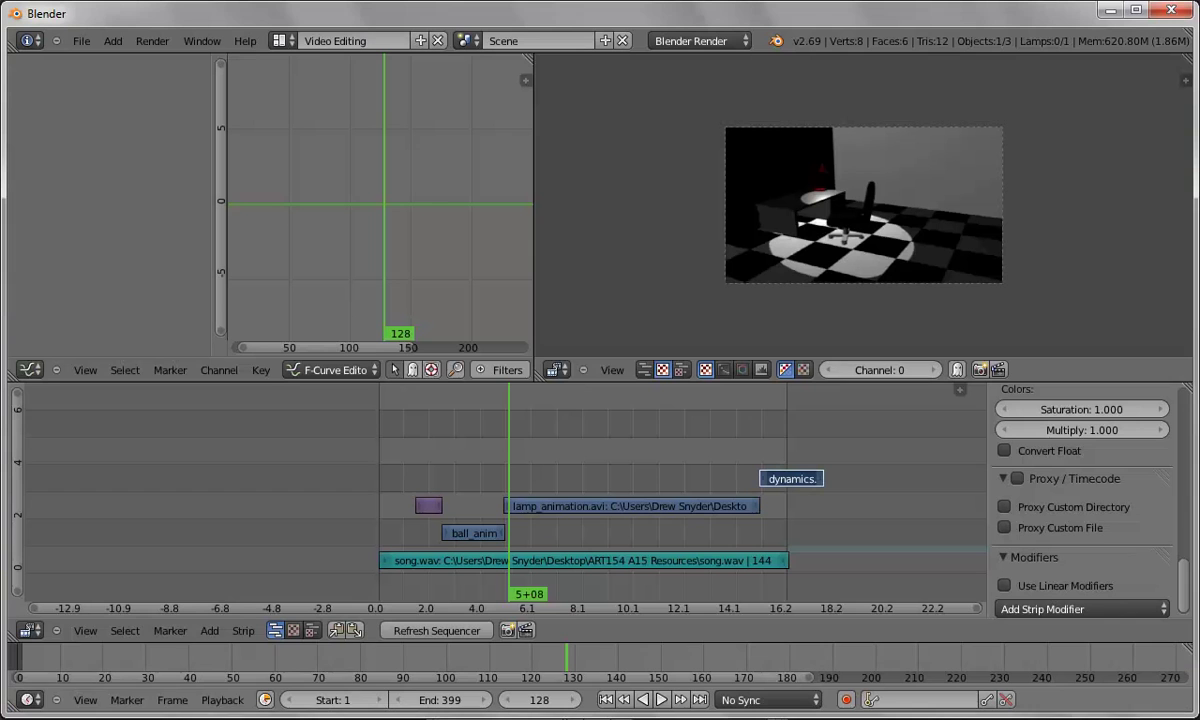
# Turn the Graph Editor area into the Properties editor to show render settings (1920×1080, frames 1–399)
pyautogui.click(34, 369)
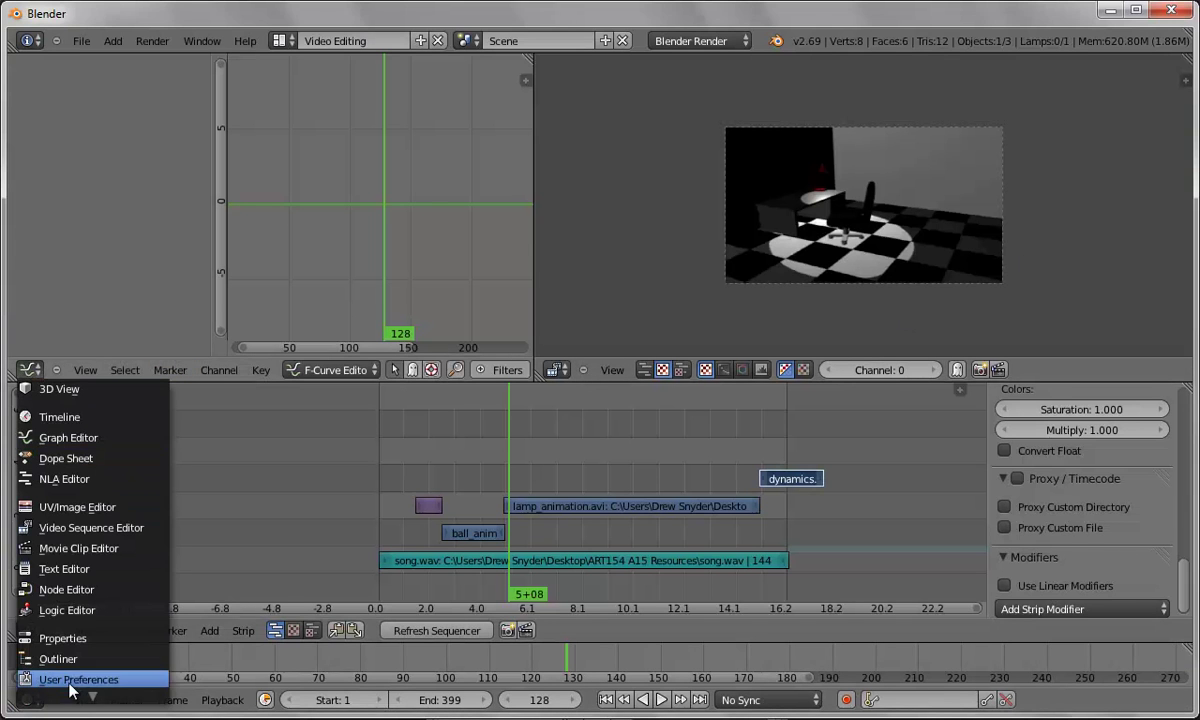
pyautogui.click(70, 639)
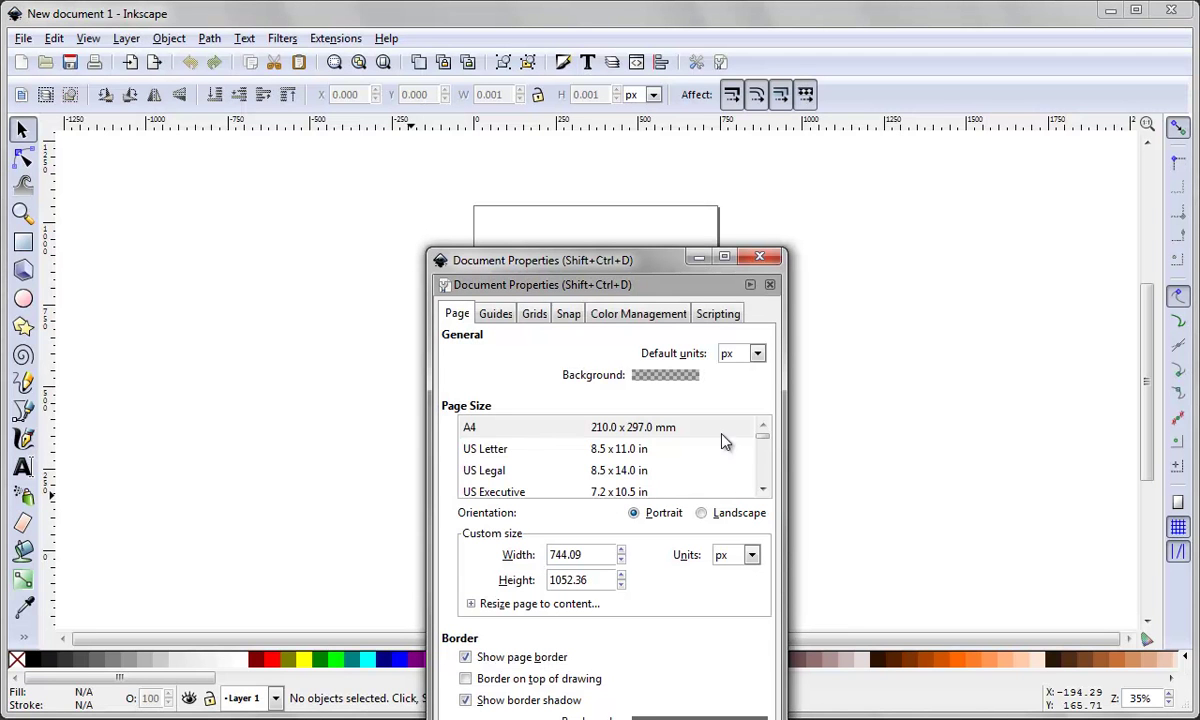
# Make the Inkscape page 1920 × 1080 px landscape and close Document Properties
pyautogui.moveTo(593, 553); pyautogui.dragTo(530, 557)
pyautogui.write('1920')
pyautogui.press('Tab')
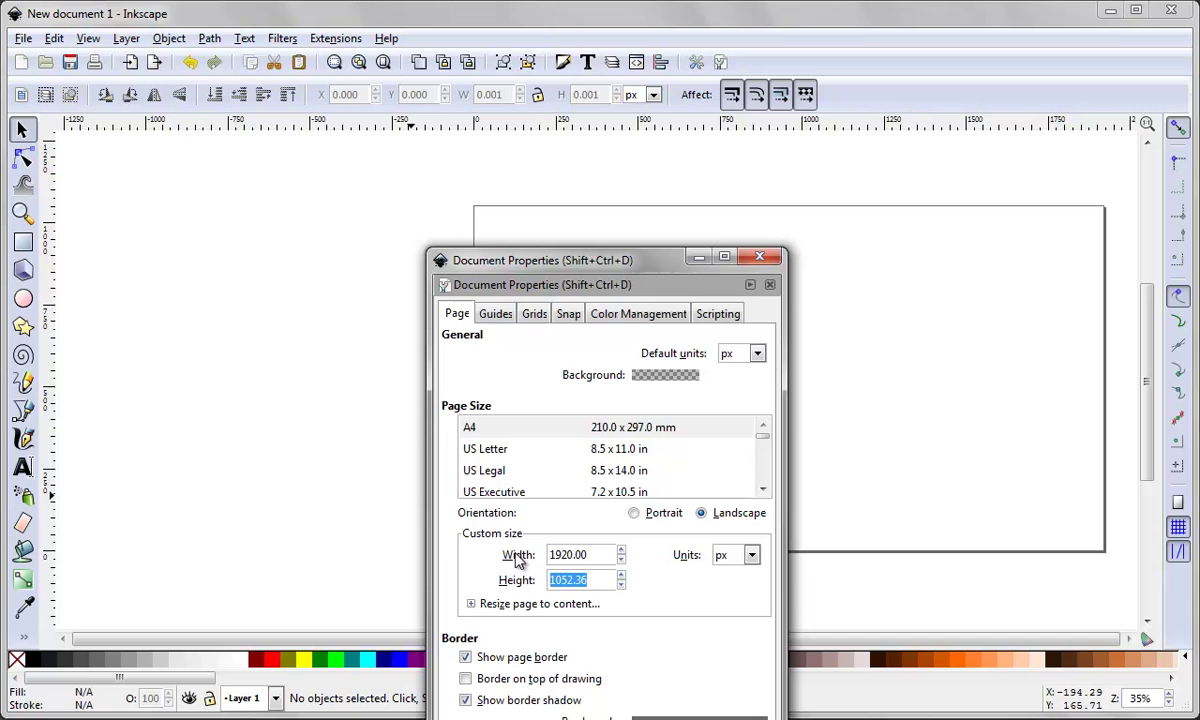
pyautogui.write('1080')
pyautogui.press('Return')
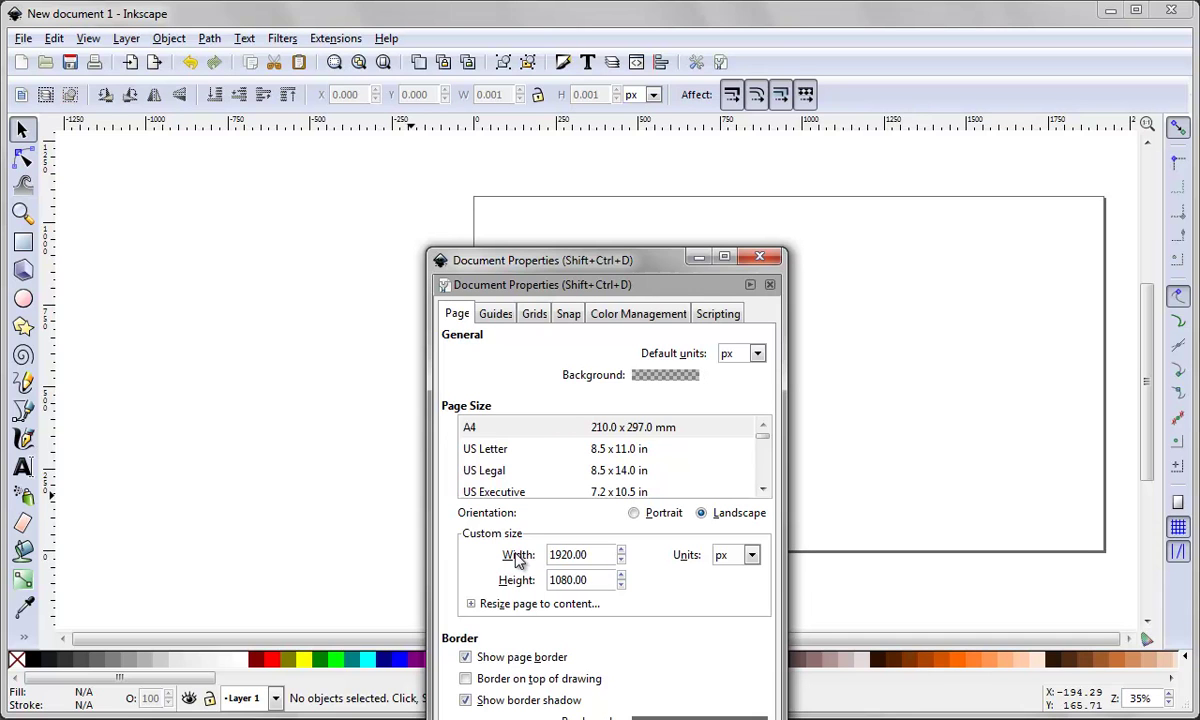
pyautogui.moveTo(636, 259); pyautogui.dragTo(258, 238)
pyautogui.click(381, 235)
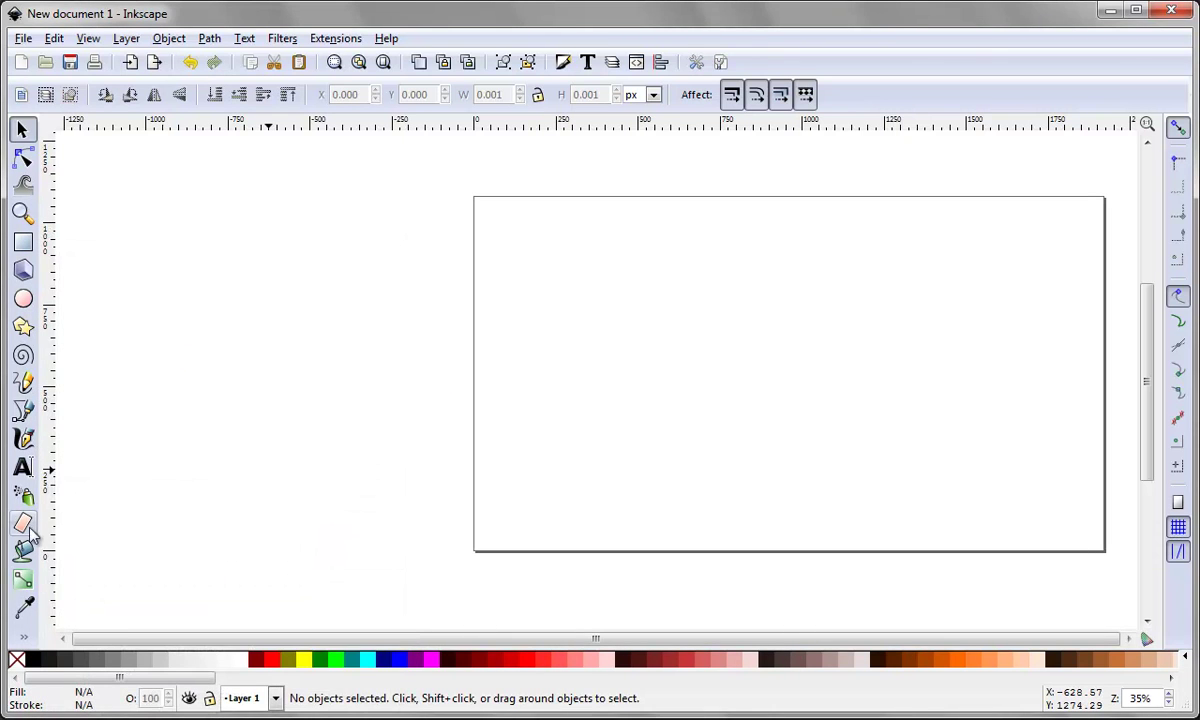
# Draw a black-filled rectangle over the whole page with its height set to 1080
pyautogui.click(23, 243)
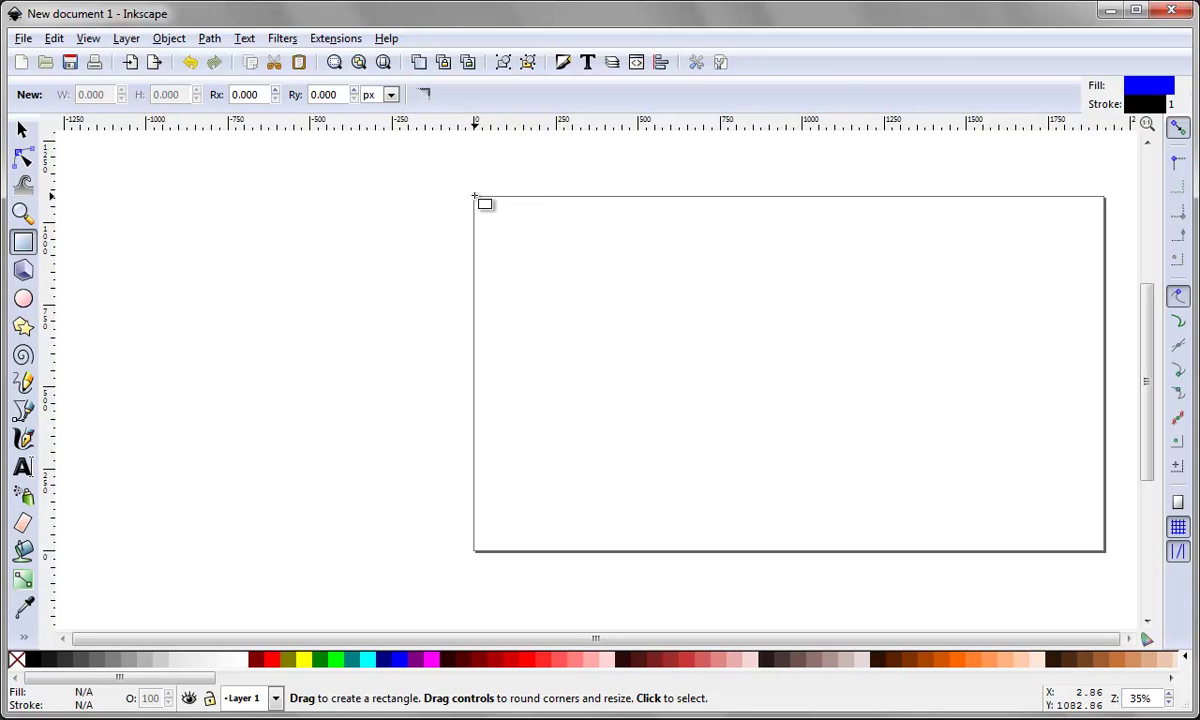
pyautogui.moveTo(476, 199); pyautogui.dragTo(1104, 555)
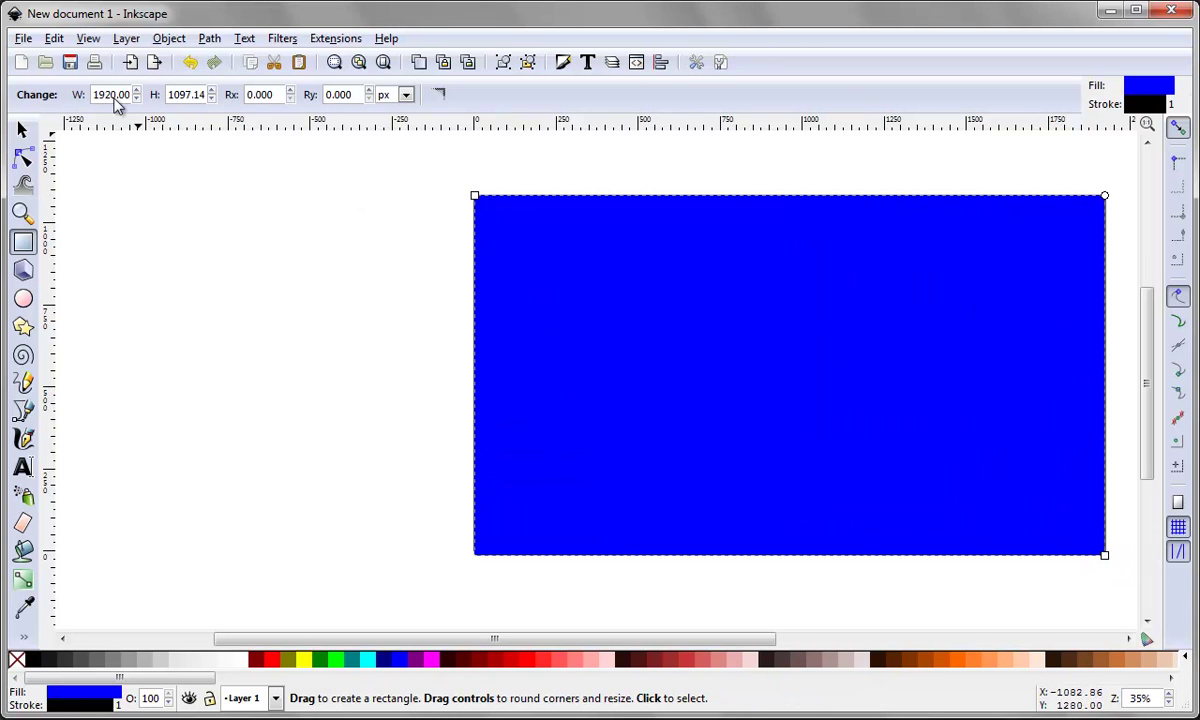
pyautogui.click(189, 96)
pyautogui.hotkey('shift', 'ctrl', 'f')
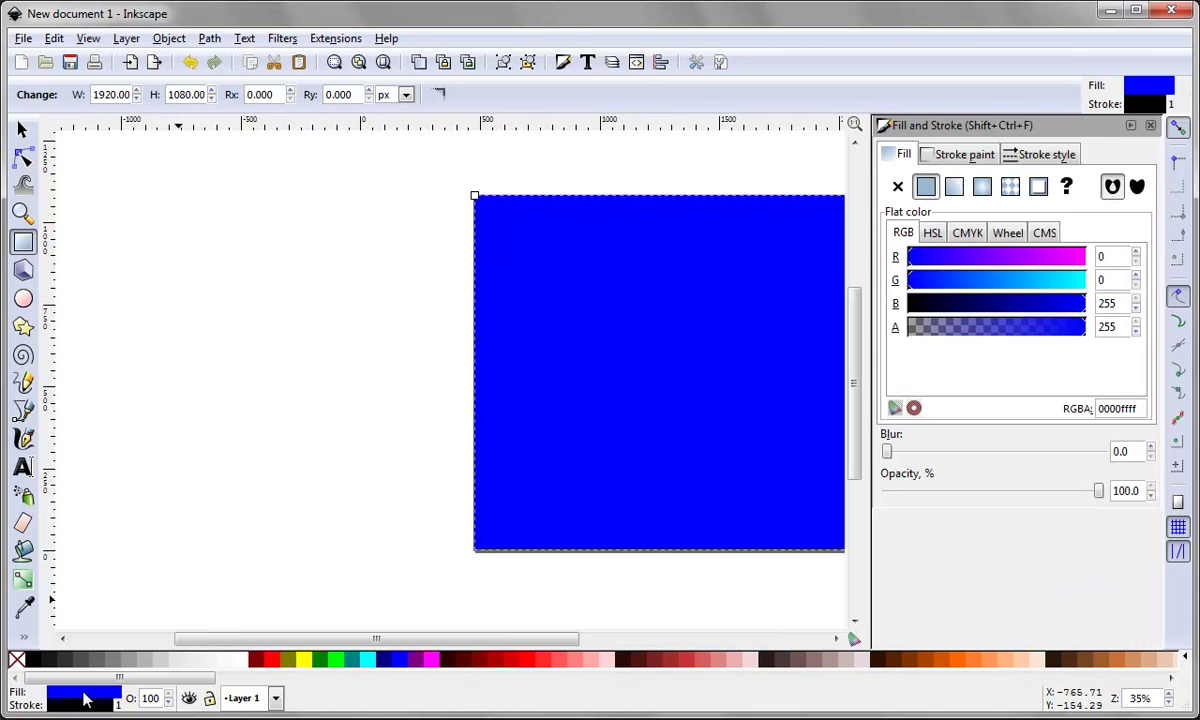
pyautogui.click(33, 660)
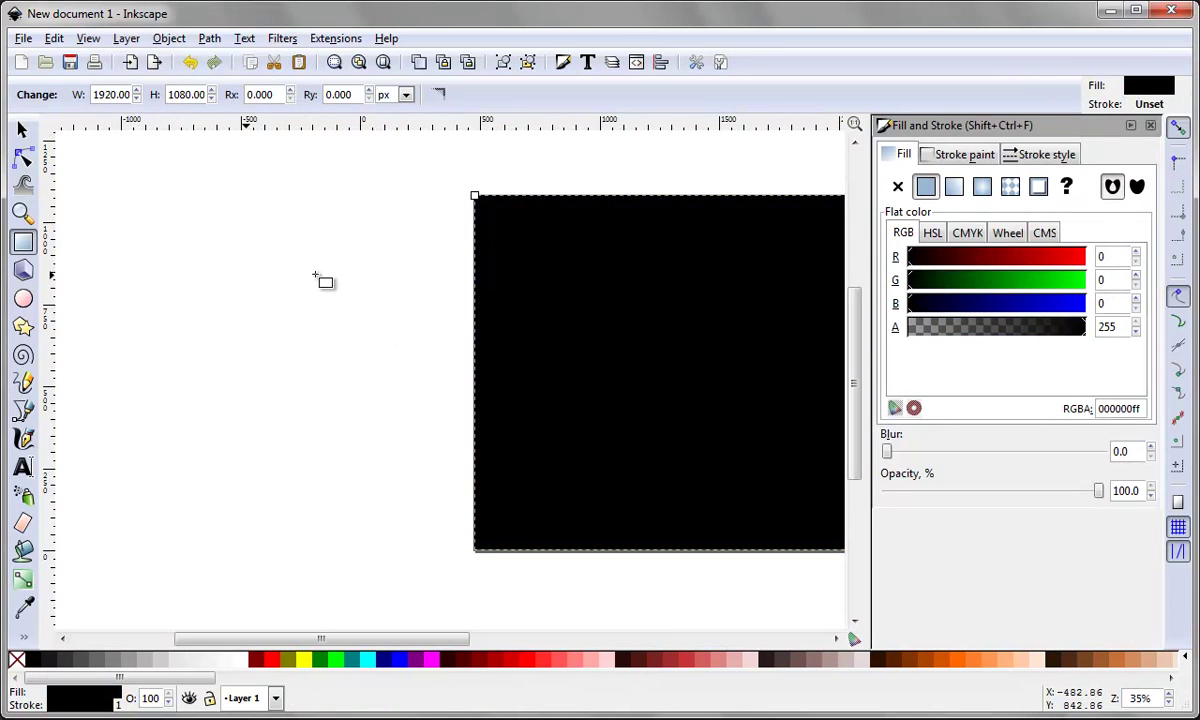
pyautogui.click(22, 130)
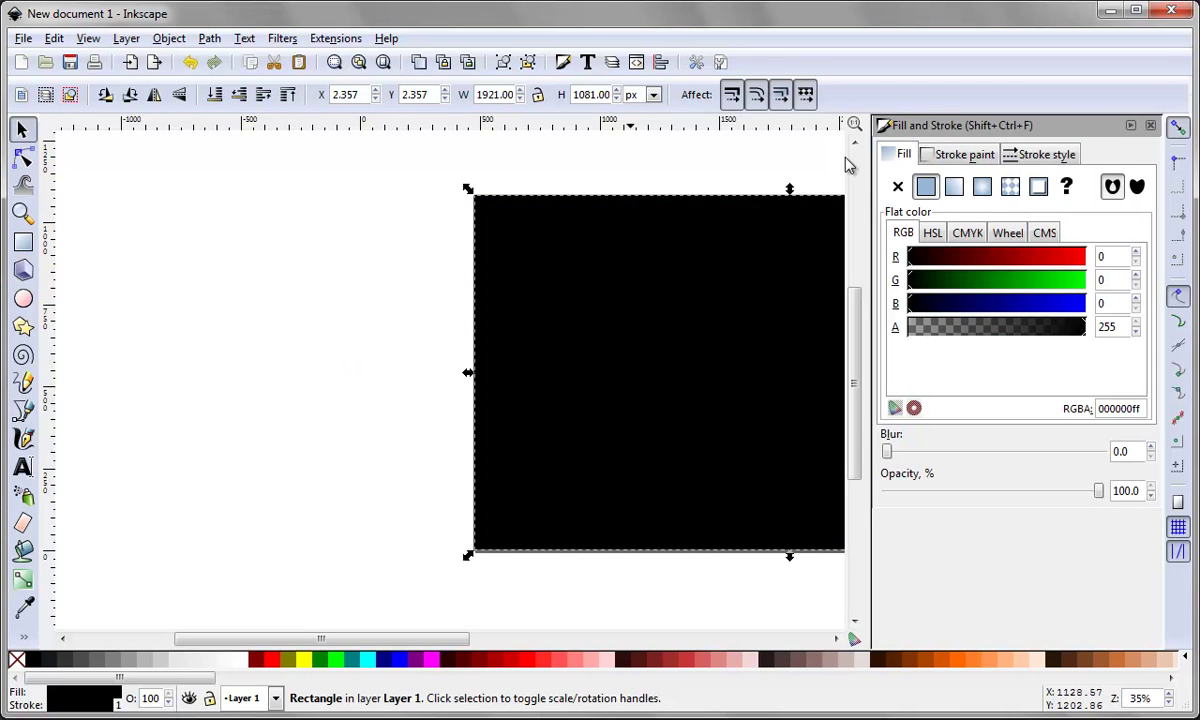
# Hide the fill settings and draw a flowed text frame over the black rectangle
pyautogui.click(1131, 126)
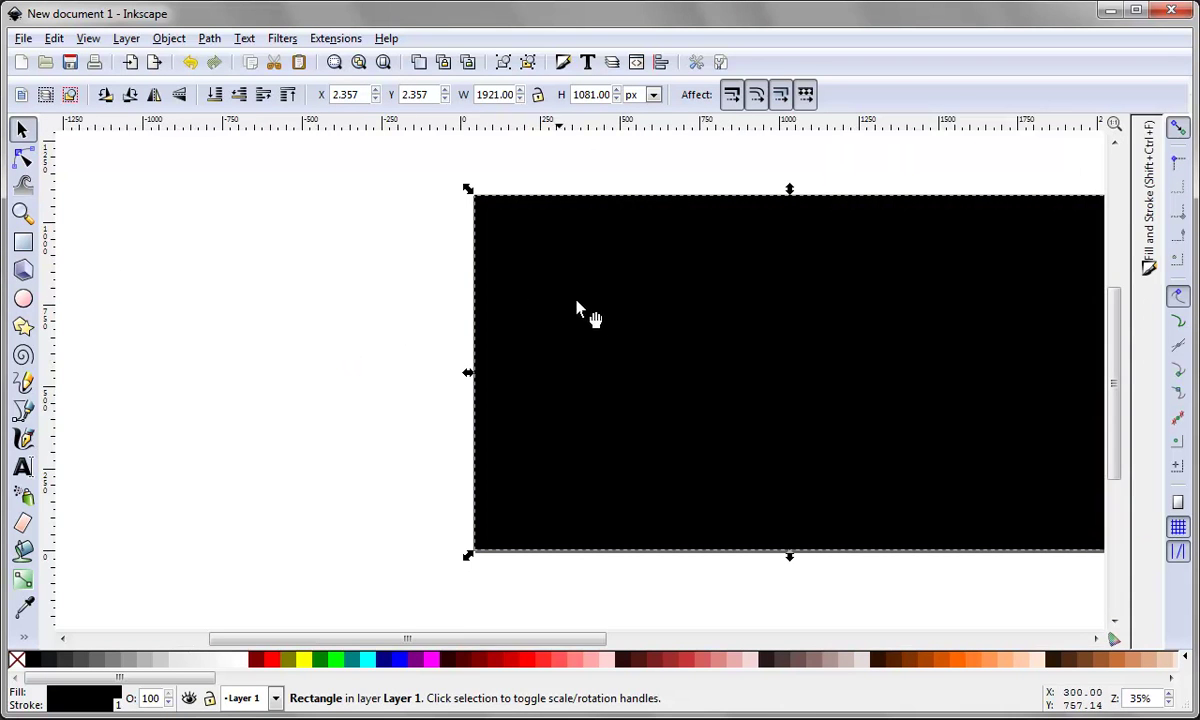
pyautogui.scroll(-2, 675, 620)
pyautogui.scroll(3, 700, 608)
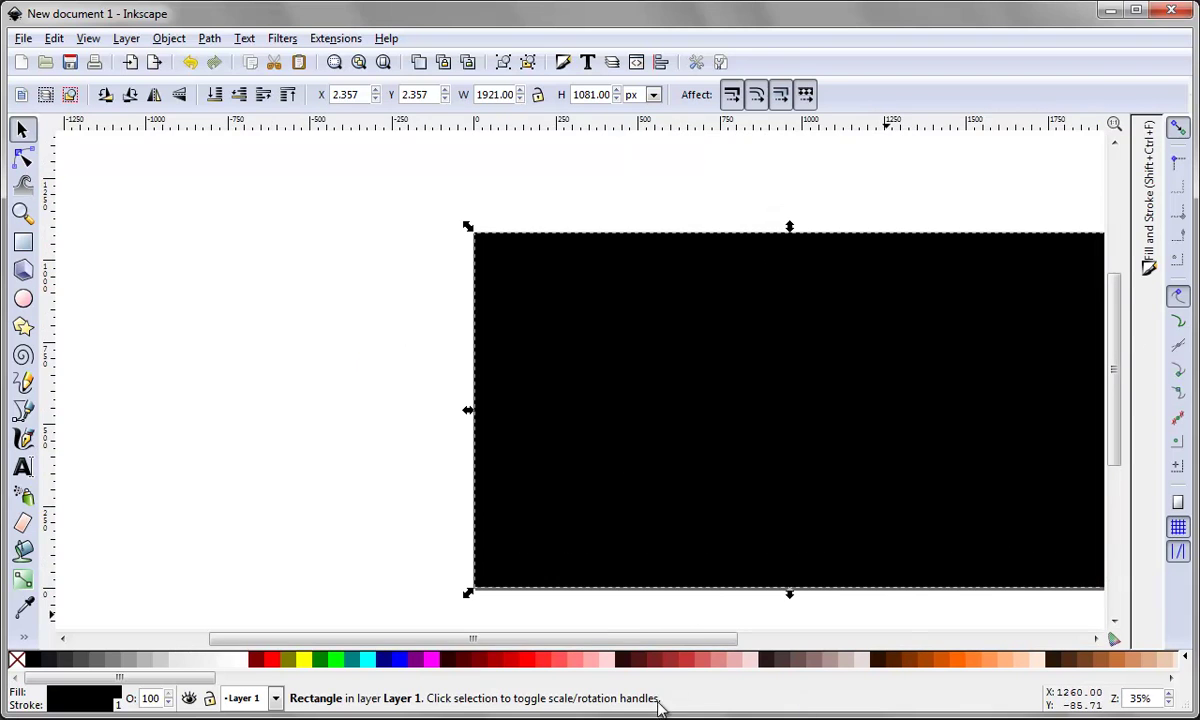
pyautogui.moveTo(643, 642); pyautogui.dragTo(724, 645)
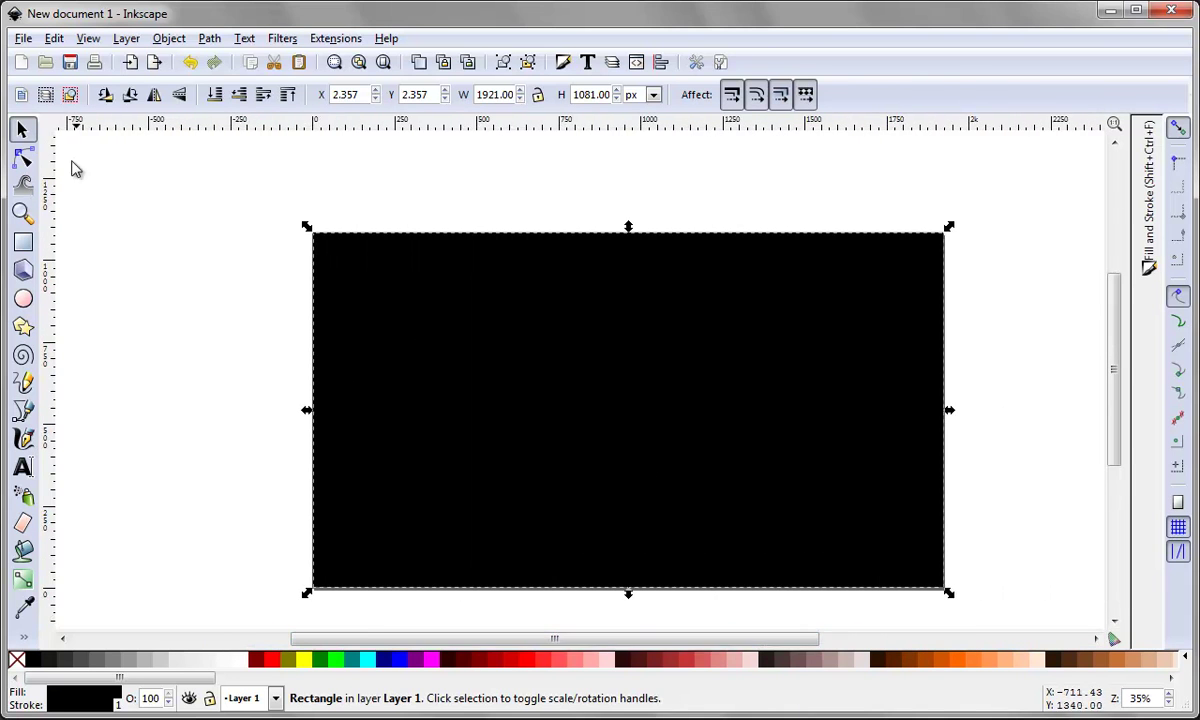
pyautogui.press('t')
pyautogui.moveTo(399, 313); pyautogui.dragTo(790, 492)
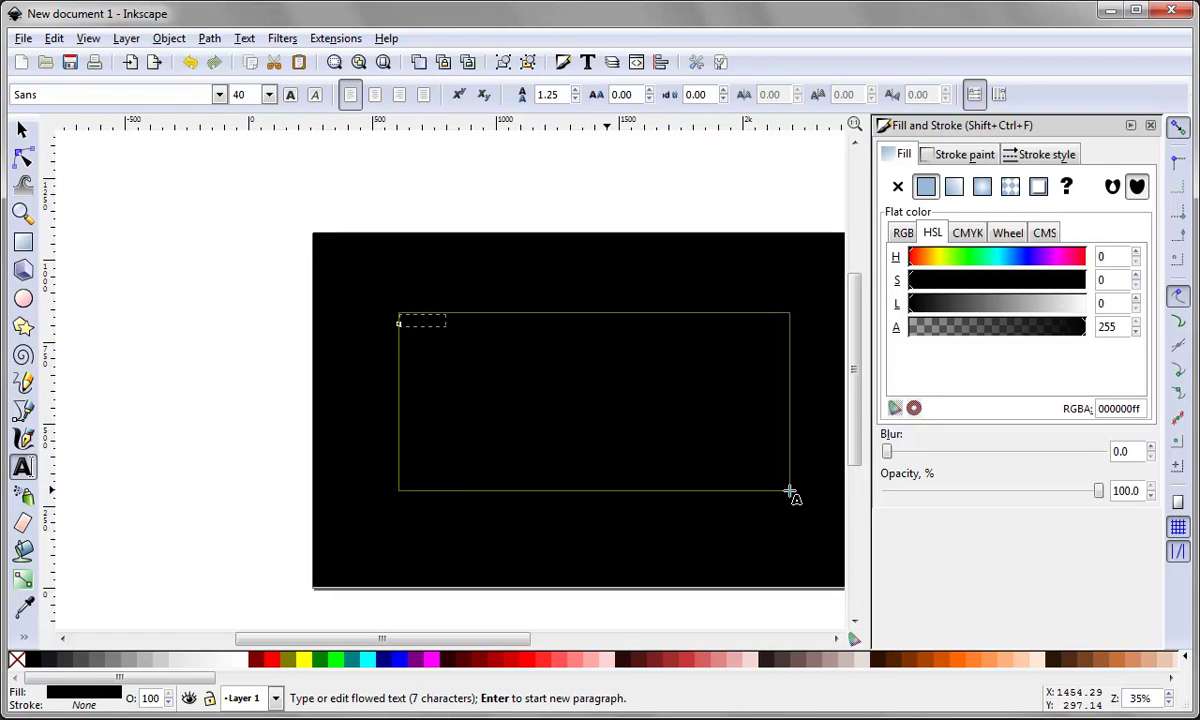
# Type the 'My Reel' title with the creator's name and make the text white
pyautogui.write('rld')
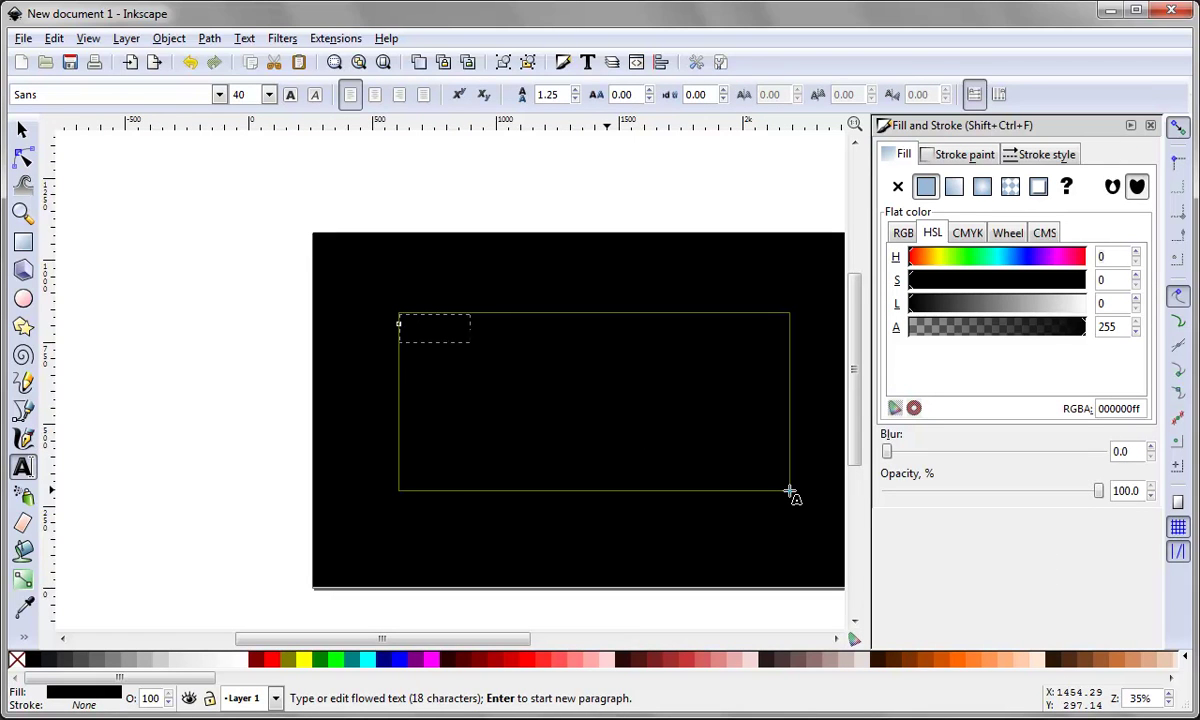
pyautogui.moveTo(479, 347); pyautogui.dragTo(383, 327)
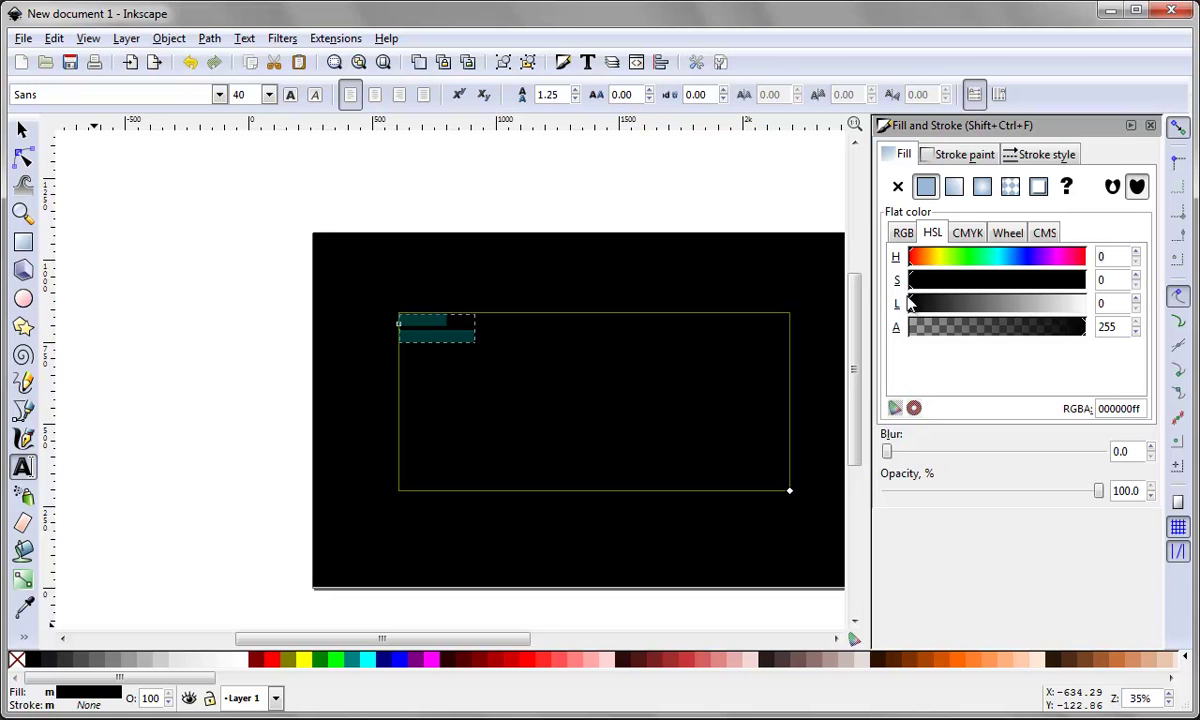
pyautogui.moveTo(908, 304); pyautogui.dragTo(1098, 313)
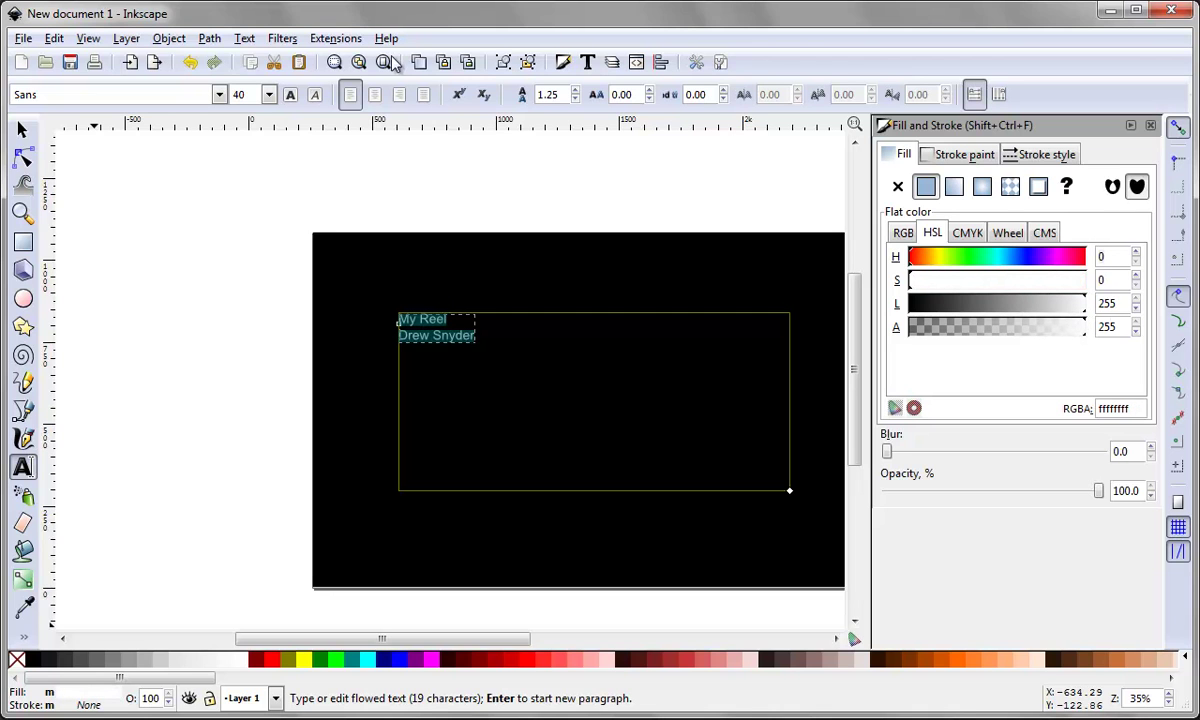
# Set the text to size 144, centre-aligned, and nudge it down the page
pyautogui.click(269, 94)
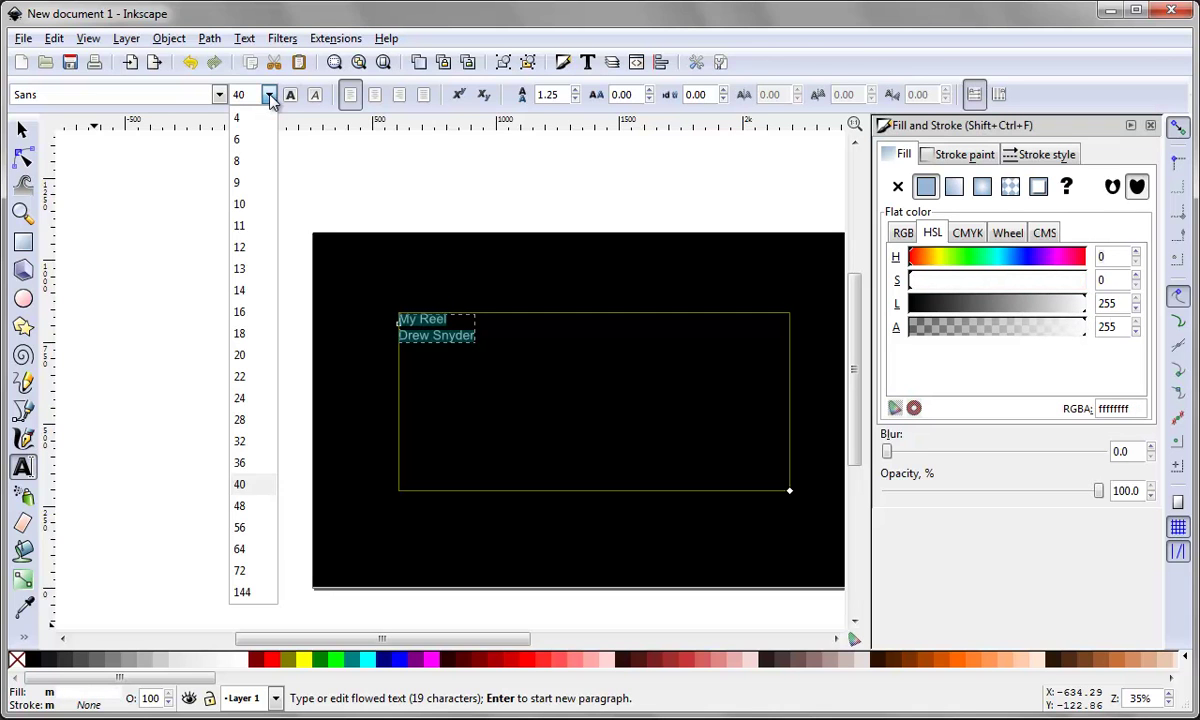
pyautogui.click(247, 556)
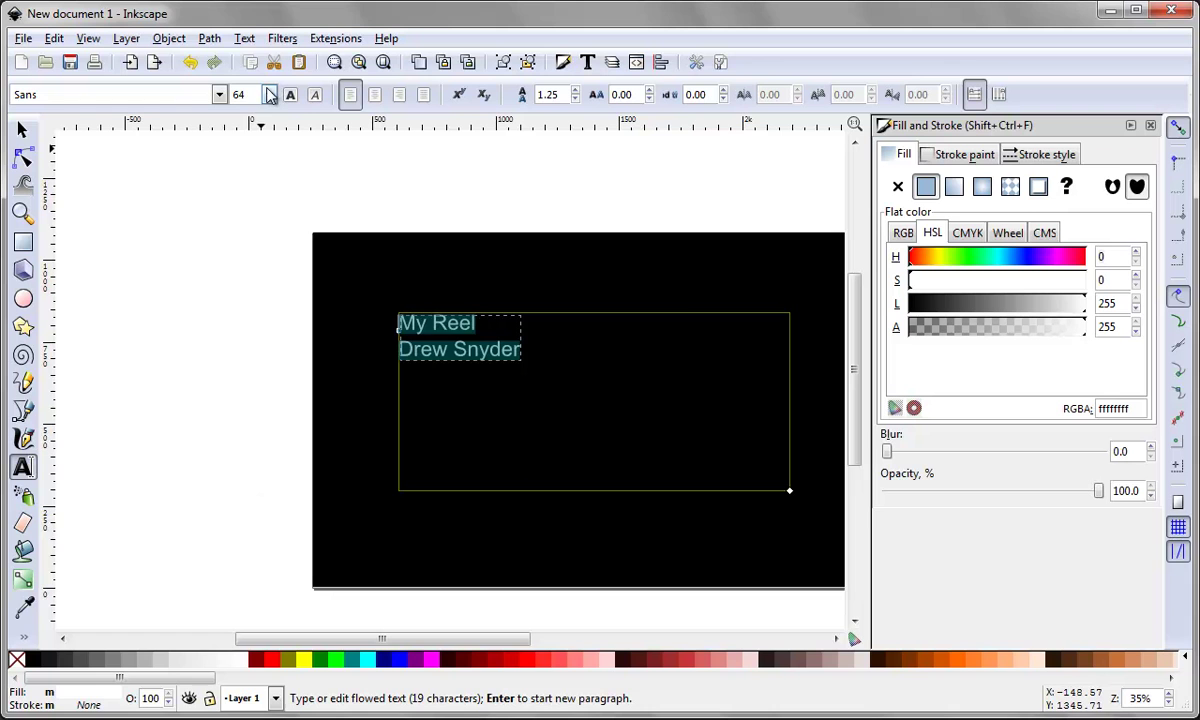
pyautogui.click(266, 94)
pyautogui.click(245, 592)
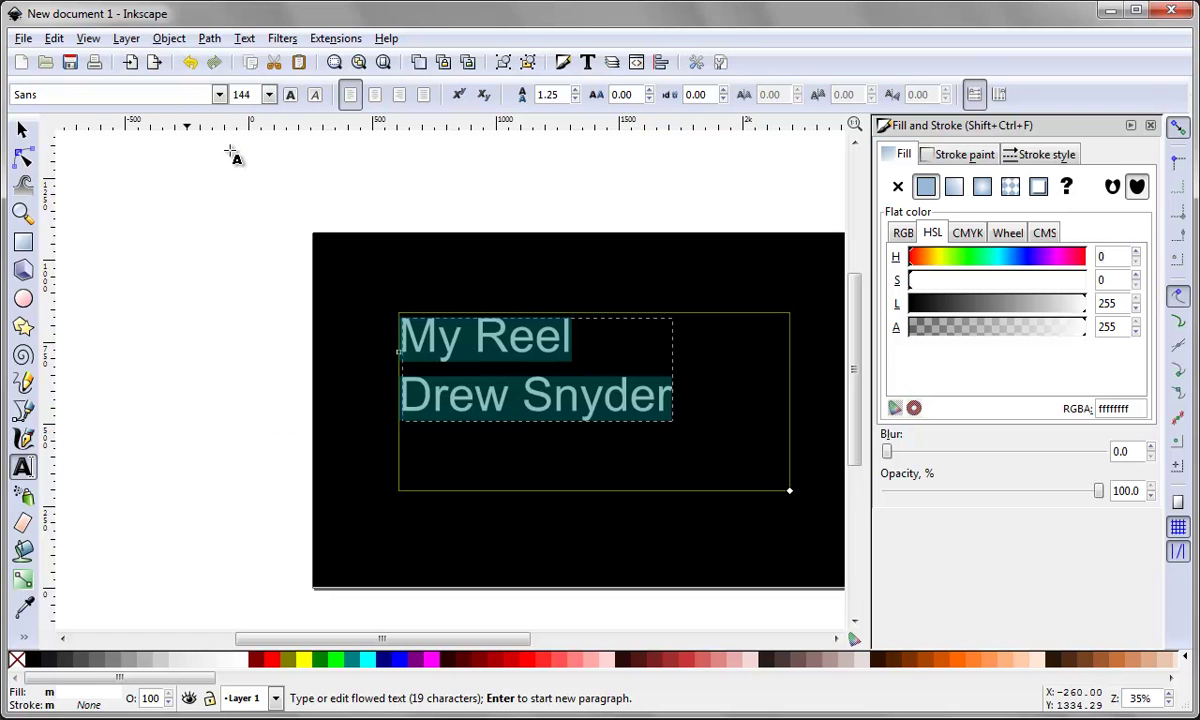
pyautogui.click(374, 94)
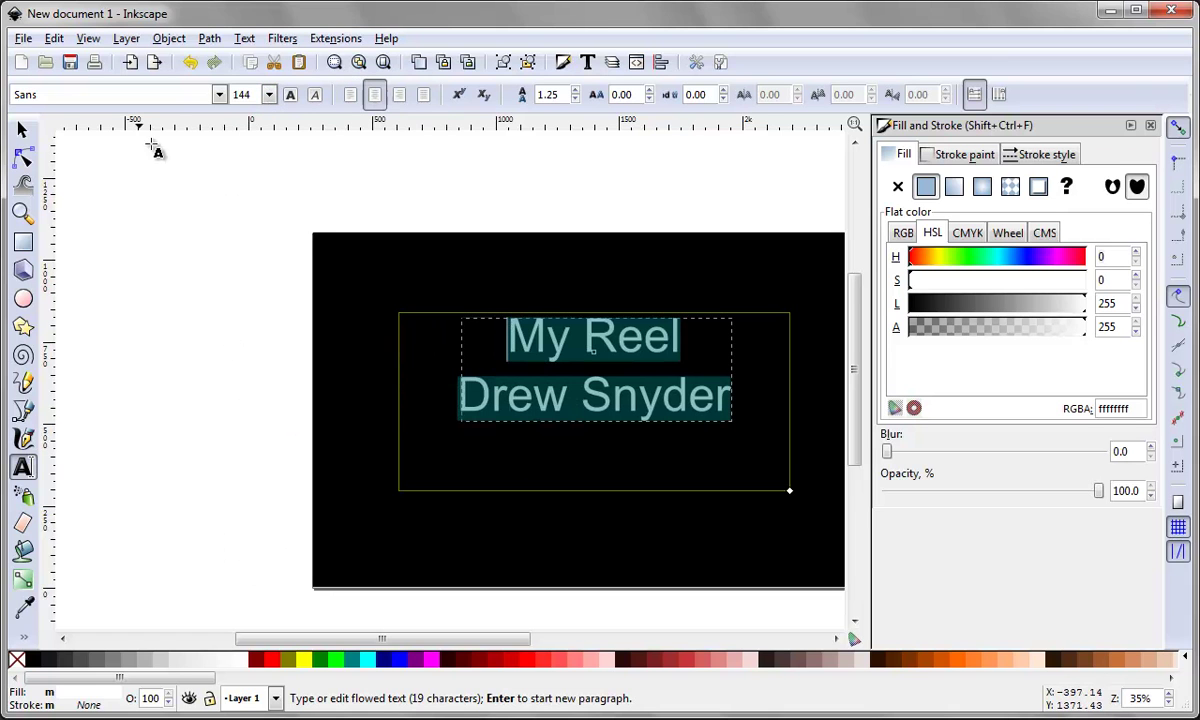
pyautogui.click(22, 129)
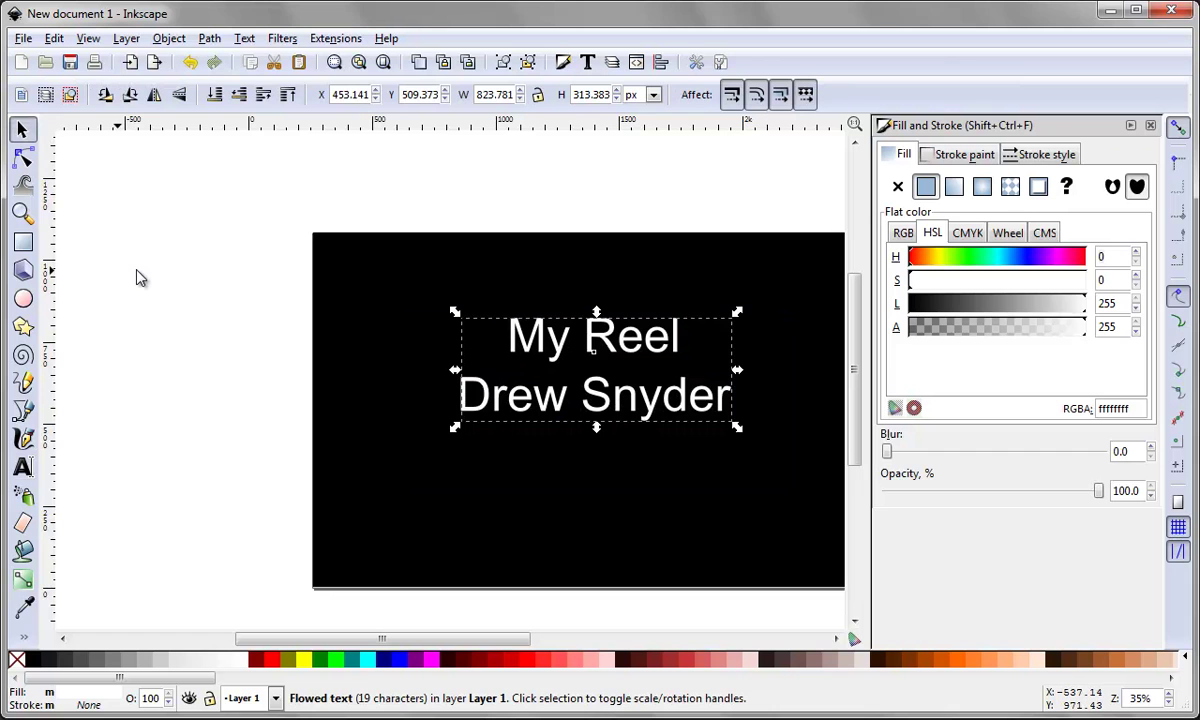
pyautogui.press('Down')
pyautogui.press('Down')
pyautogui.press('Down')
pyautogui.press('Down')
pyautogui.press('Down')
pyautogui.press('Down')
pyautogui.press('Down')
pyautogui.press('Down')
pyautogui.press('Down')
pyautogui.press('Down')
pyautogui.press('Down')
pyautogui.press('Down')
pyautogui.press('Down')
pyautogui.press('Down')
pyautogui.press('Down')
pyautogui.press('Down')
pyautogui.press('Down')
pyautogui.press('Down')
pyautogui.press('Down')
pyautogui.press('Down')
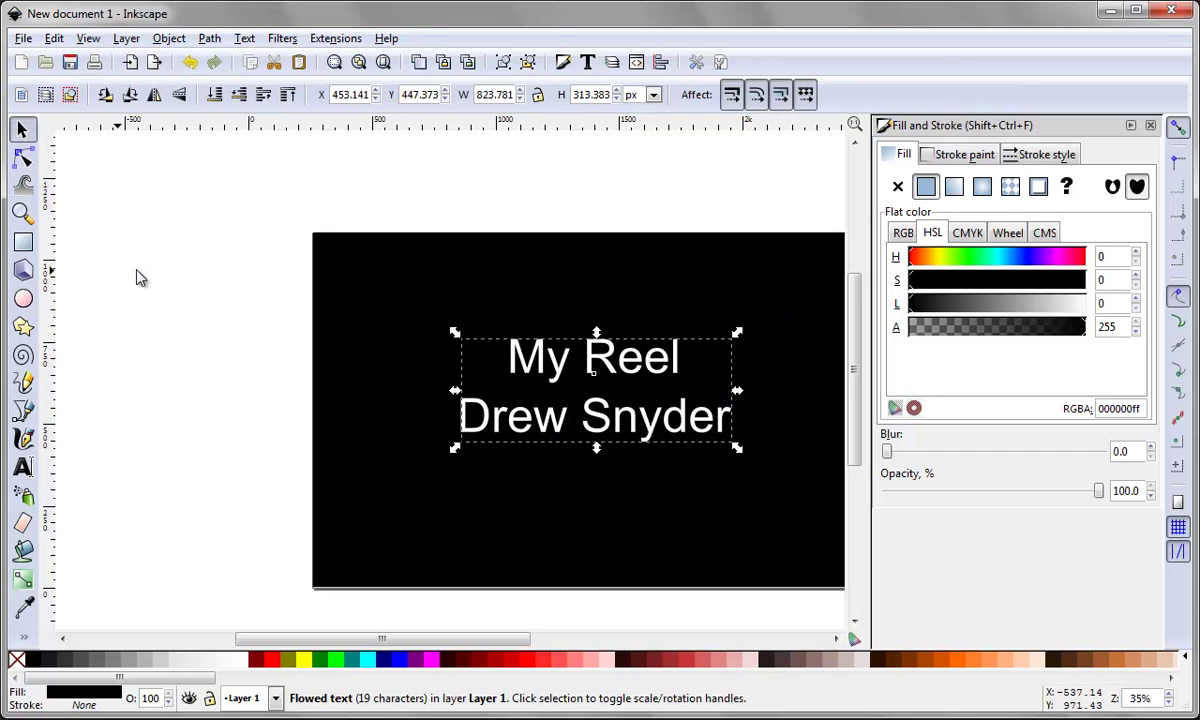
pyautogui.press('Down')
pyautogui.press('Down')
pyautogui.press('Down')
pyautogui.press('Down')
pyautogui.press('Down')
pyautogui.press('Down')
pyautogui.press('Down')
pyautogui.press('Down')
pyautogui.press('Down')
pyautogui.press('Down')
pyautogui.press('Down')
pyautogui.press('Down')
pyautogui.press('Down')
pyautogui.press('Down')
pyautogui.press('Down')
pyautogui.press('Down')
pyautogui.press('Down')
pyautogui.press('Down')
pyautogui.press('Down')
pyautogui.press('Down')
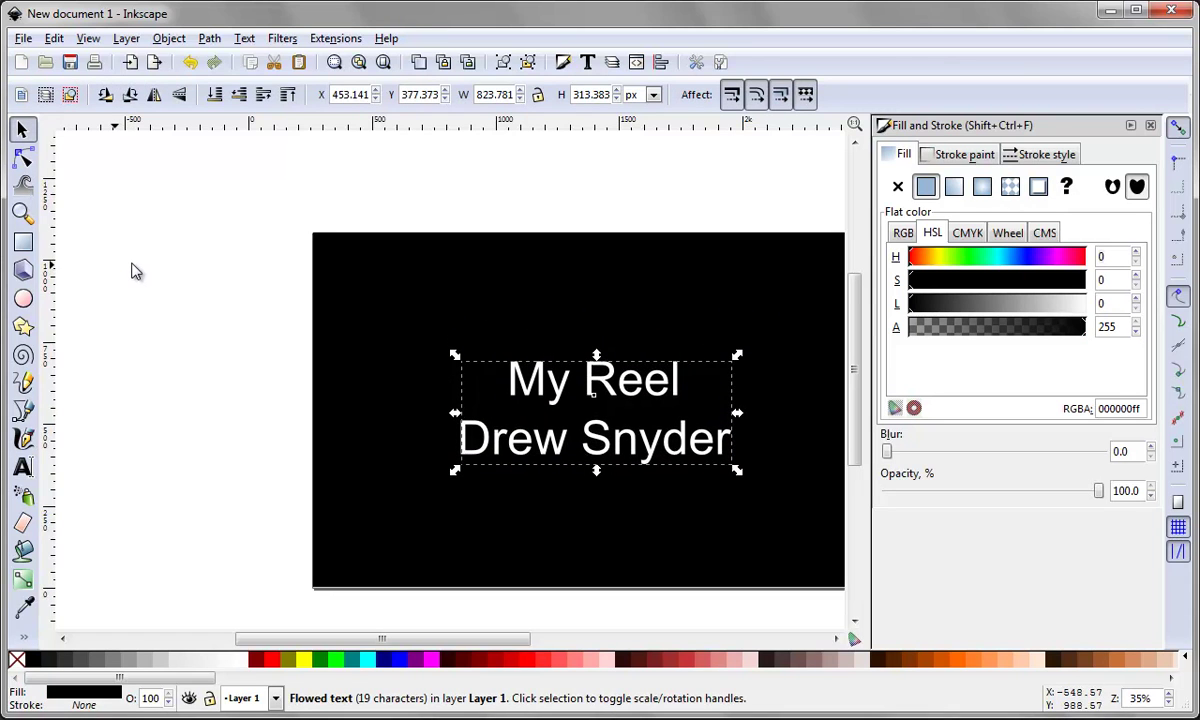
pyautogui.click(135, 270)
# Bring up the Export Bitmap settings and check the 1920×1080 export size
pyautogui.click(23, 40)
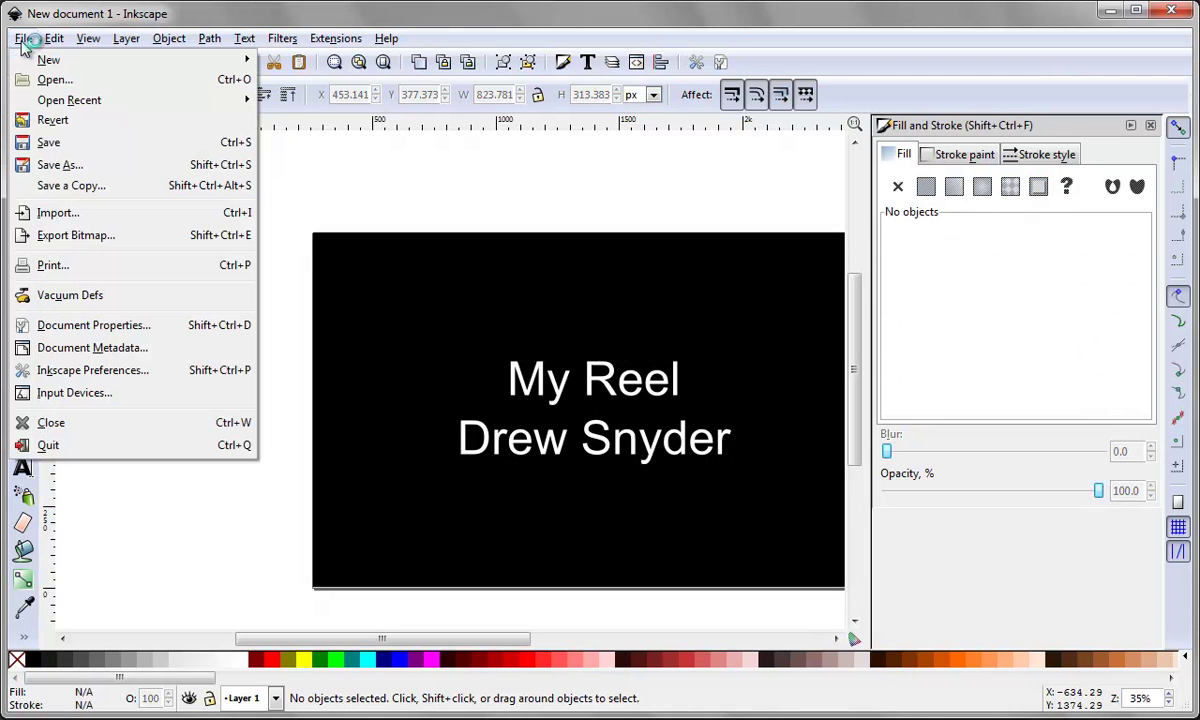
pyautogui.click(85, 236)
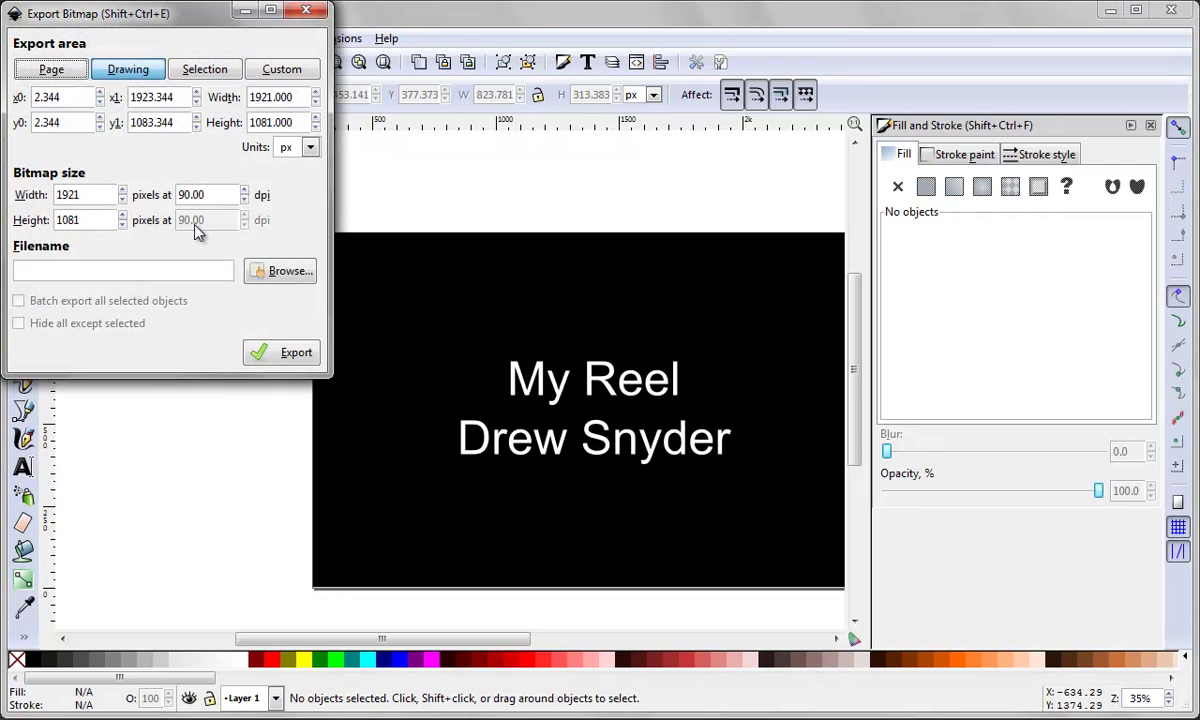
pyautogui.click(98, 195)
# Export bitmap.png to the Desktop's ART154 A15 Resources folder, then minimize Inkscape
pyautogui.click(300, 273)
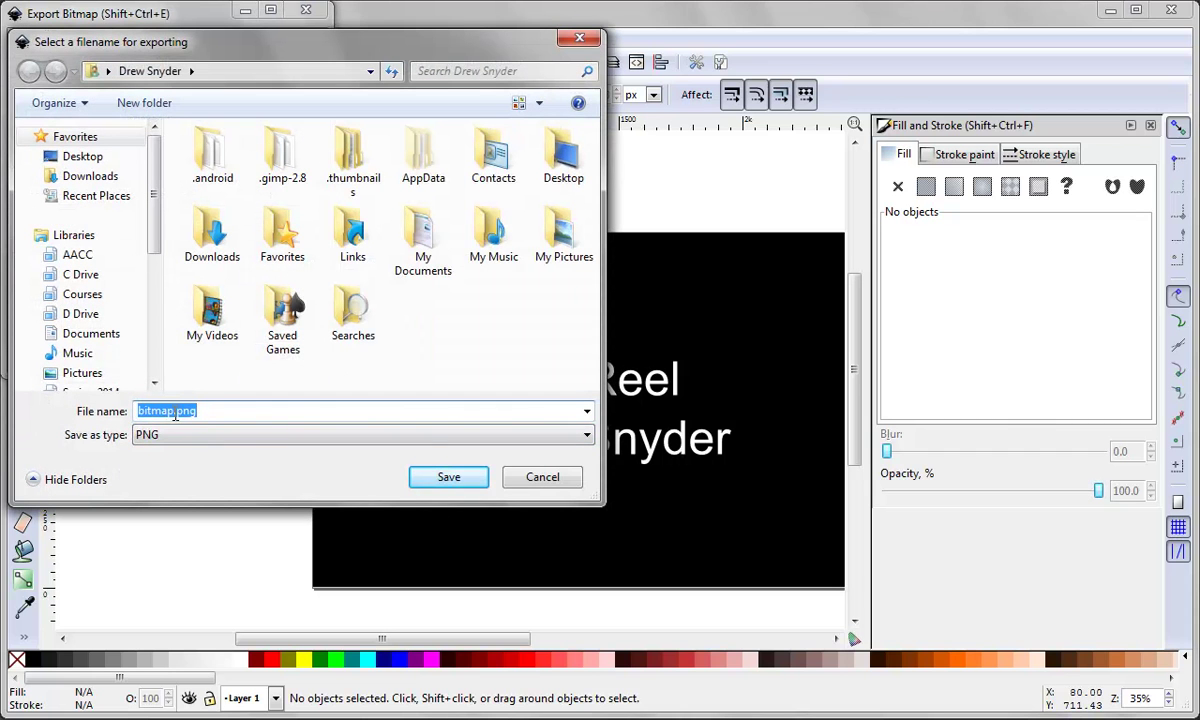
pyautogui.click(82, 157)
pyautogui.doubleClick(212, 199)
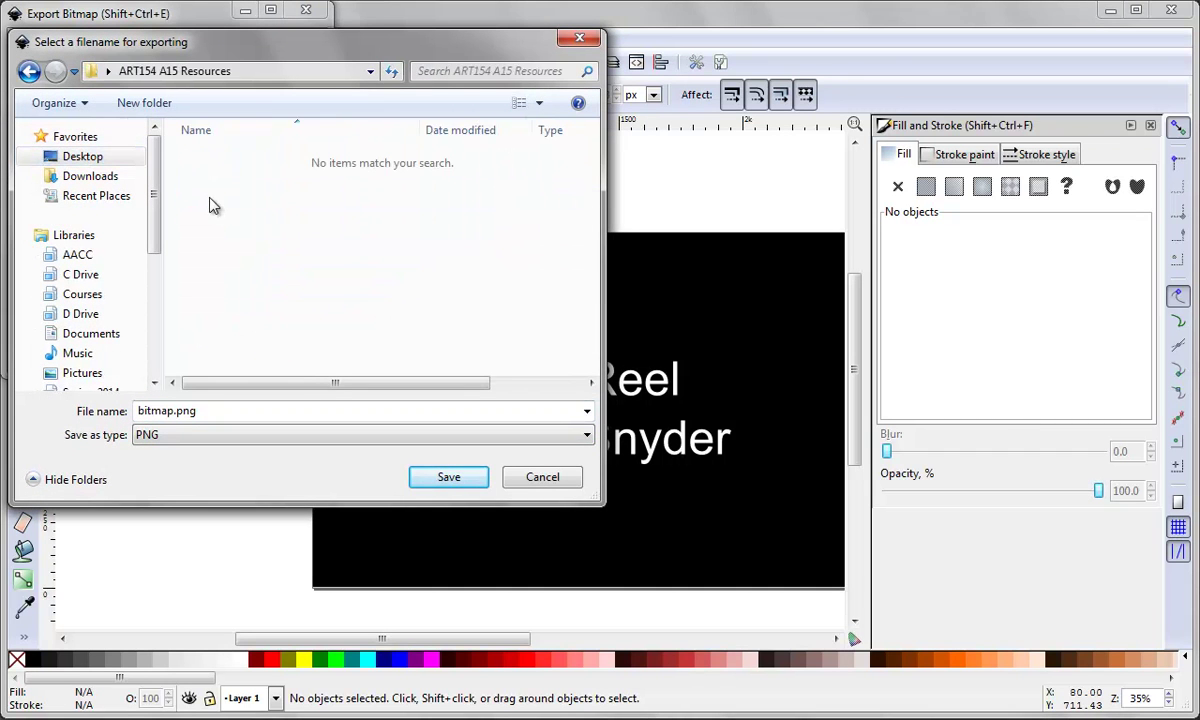
pyautogui.click(468, 478)
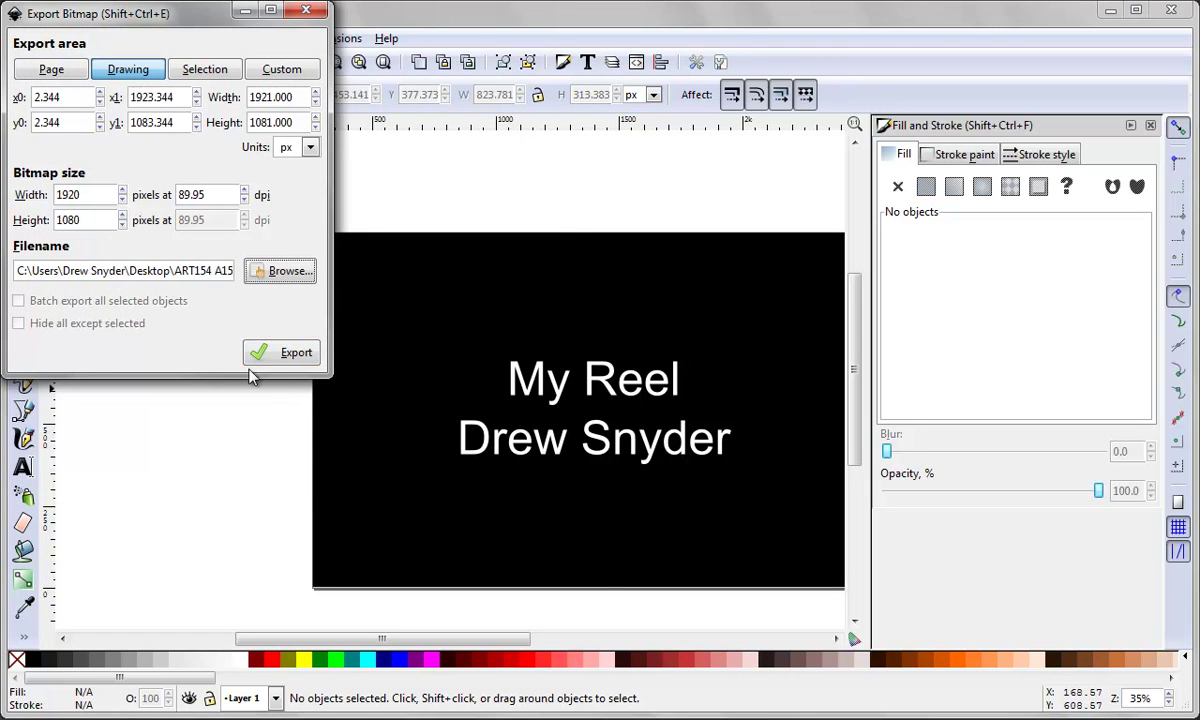
pyautogui.click(281, 355)
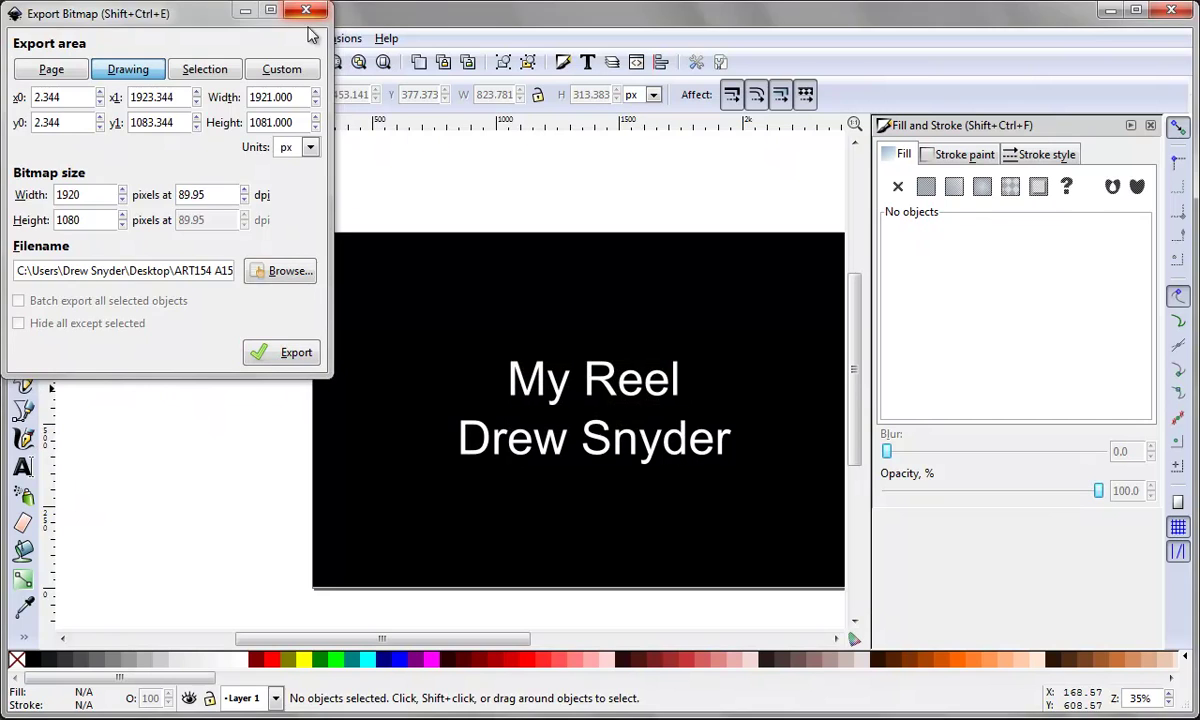
pyautogui.click(1110, 10)
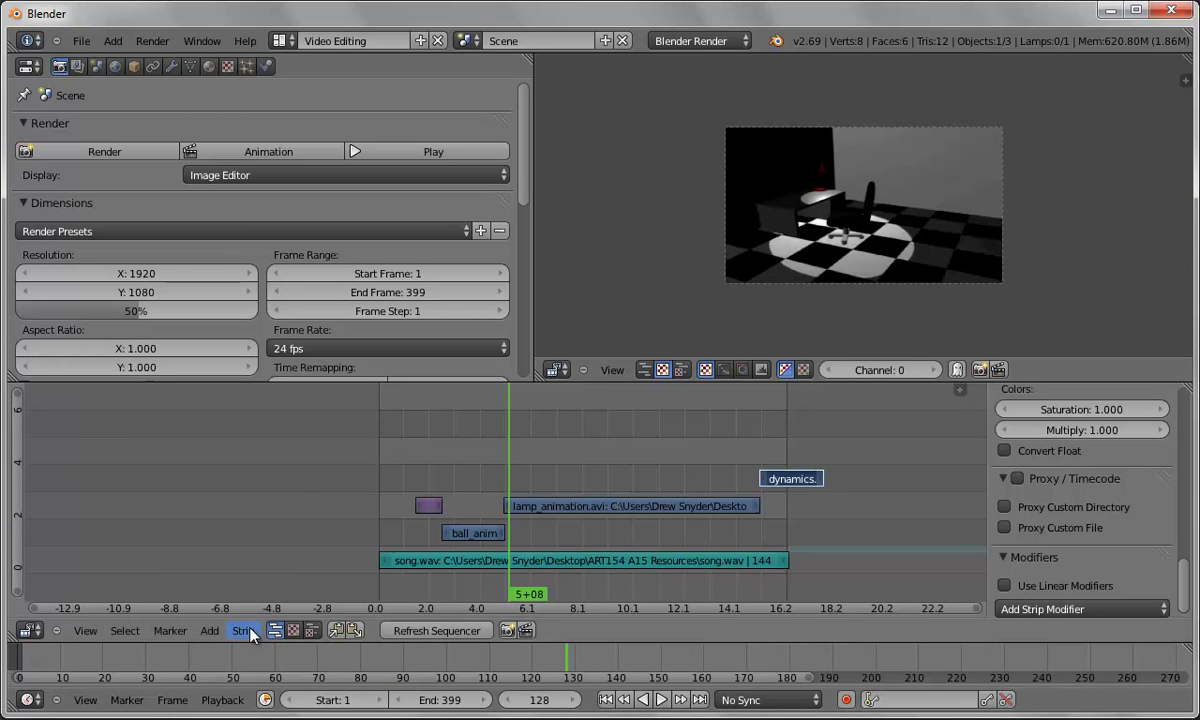
# Add bitmap.png as an image strip on channel 4 and begin sliding it left
pyautogui.click(214, 634)
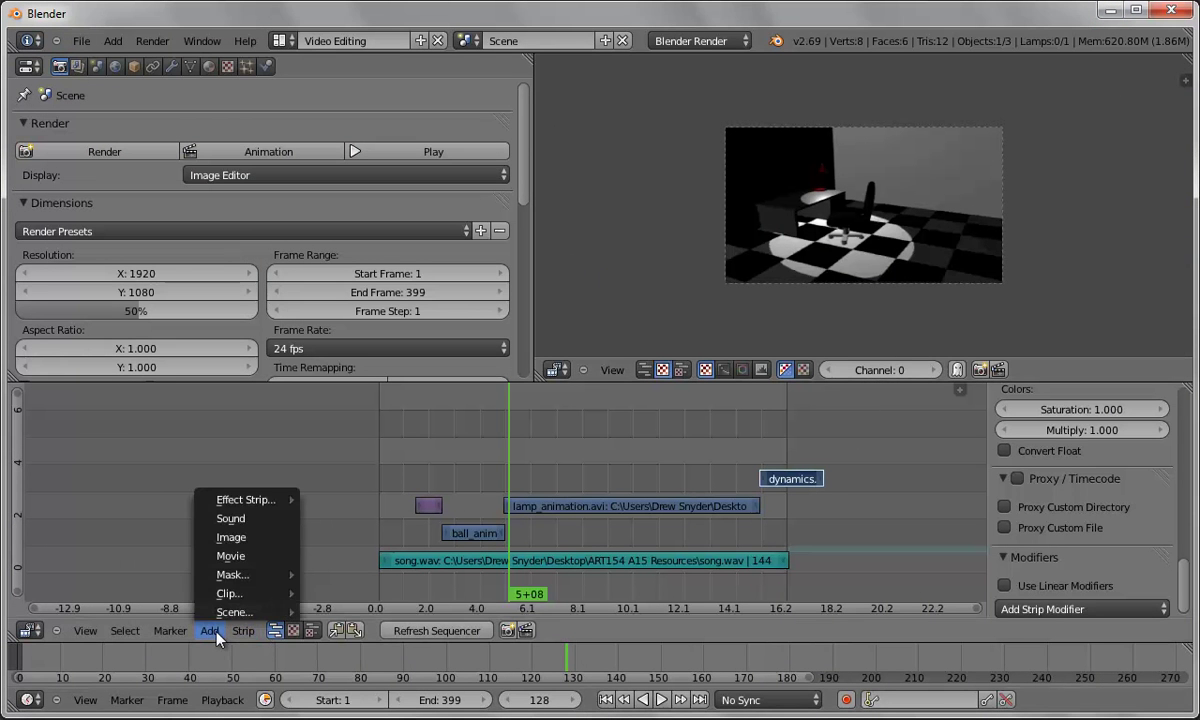
pyautogui.click(240, 541)
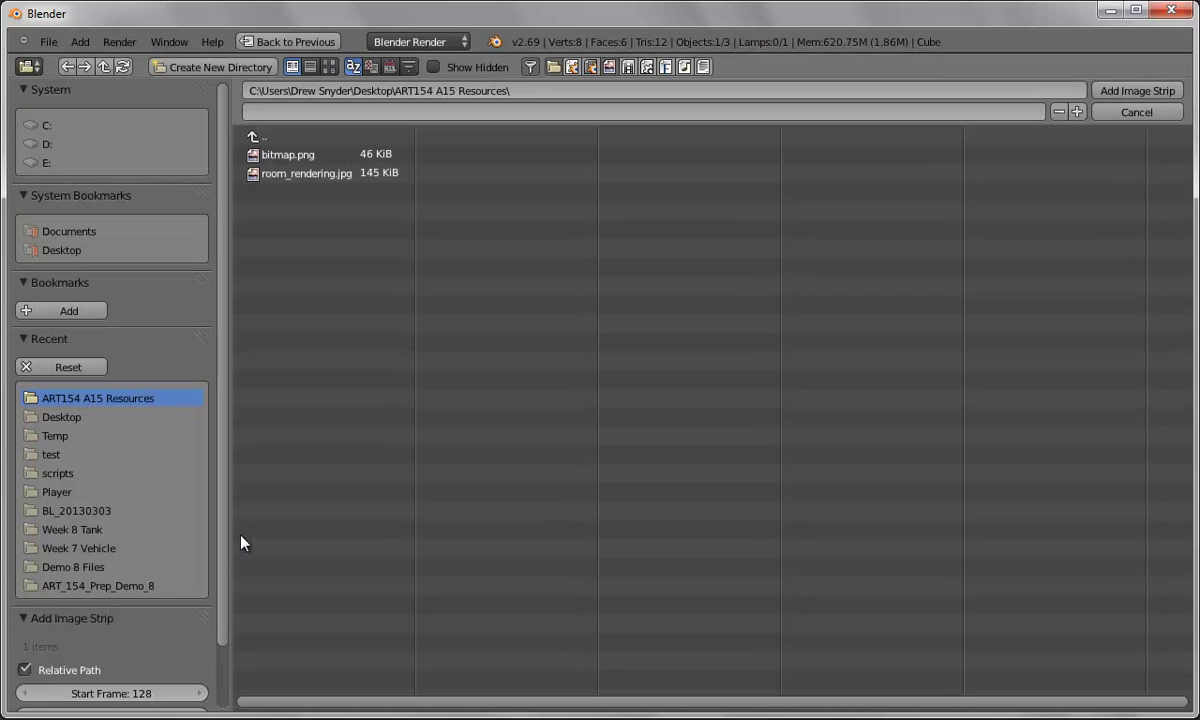
pyautogui.click(265, 155)
pyautogui.click(1100, 88)
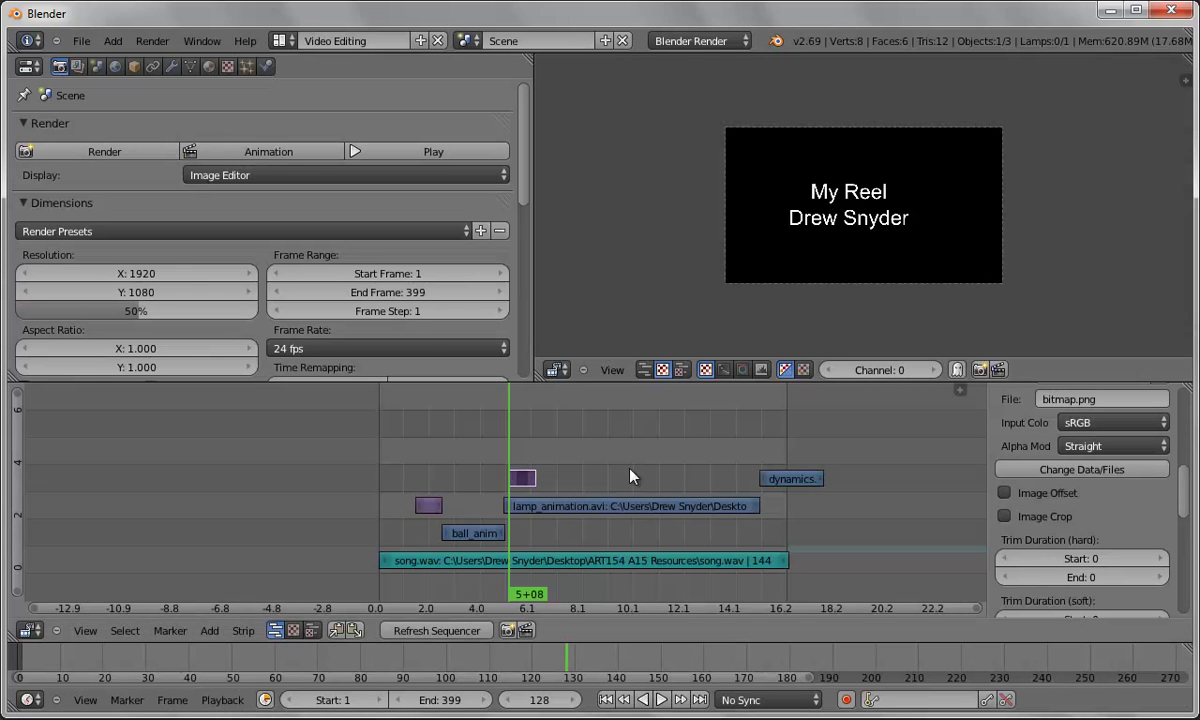
pyautogui.press('g')
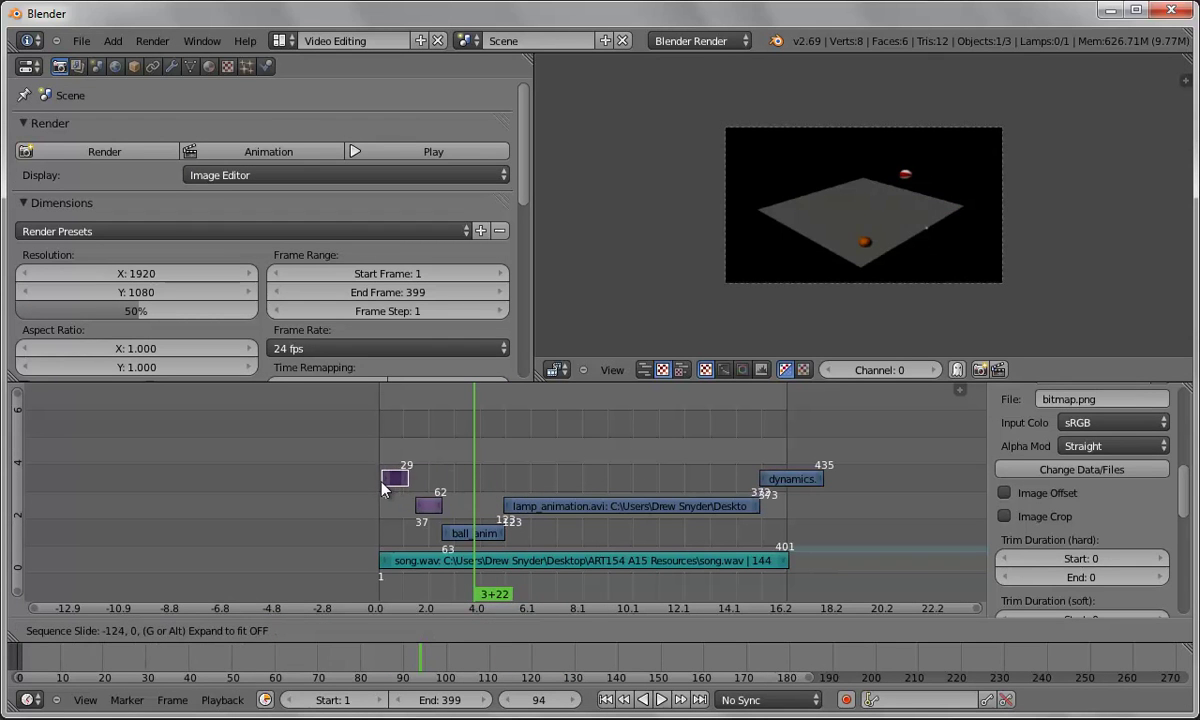
# Place the title strip at the start of the timeline
pyautogui.click(382, 489)
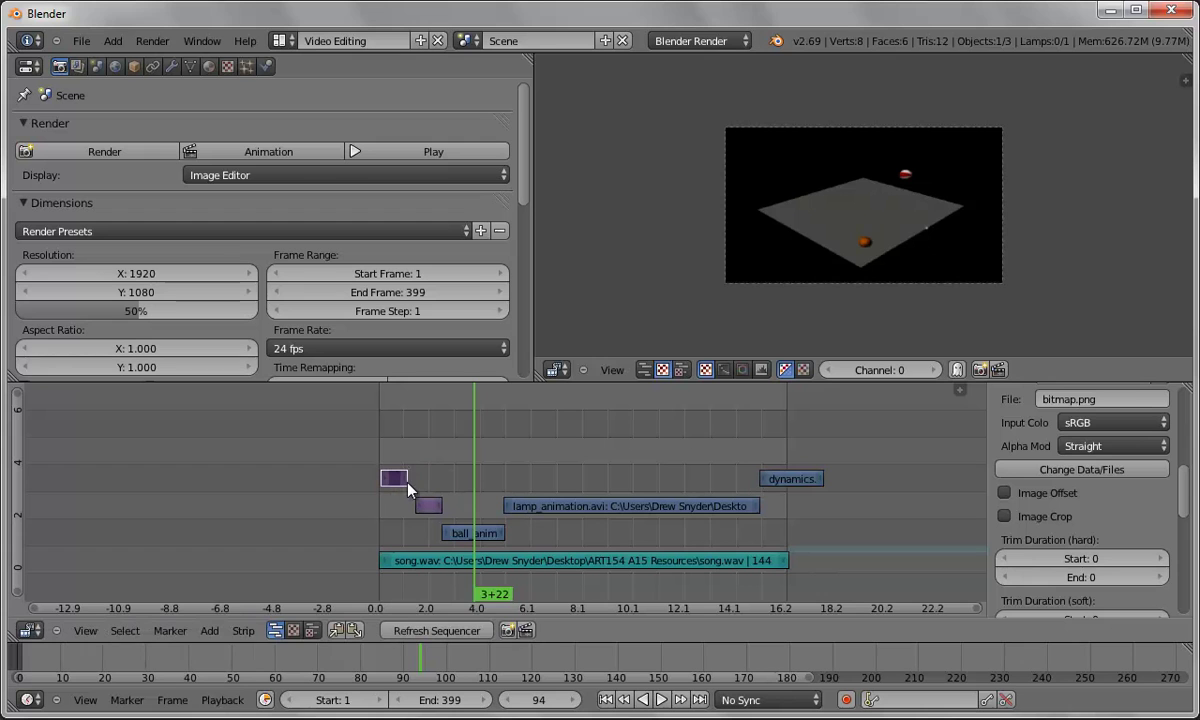
pyautogui.press('g')
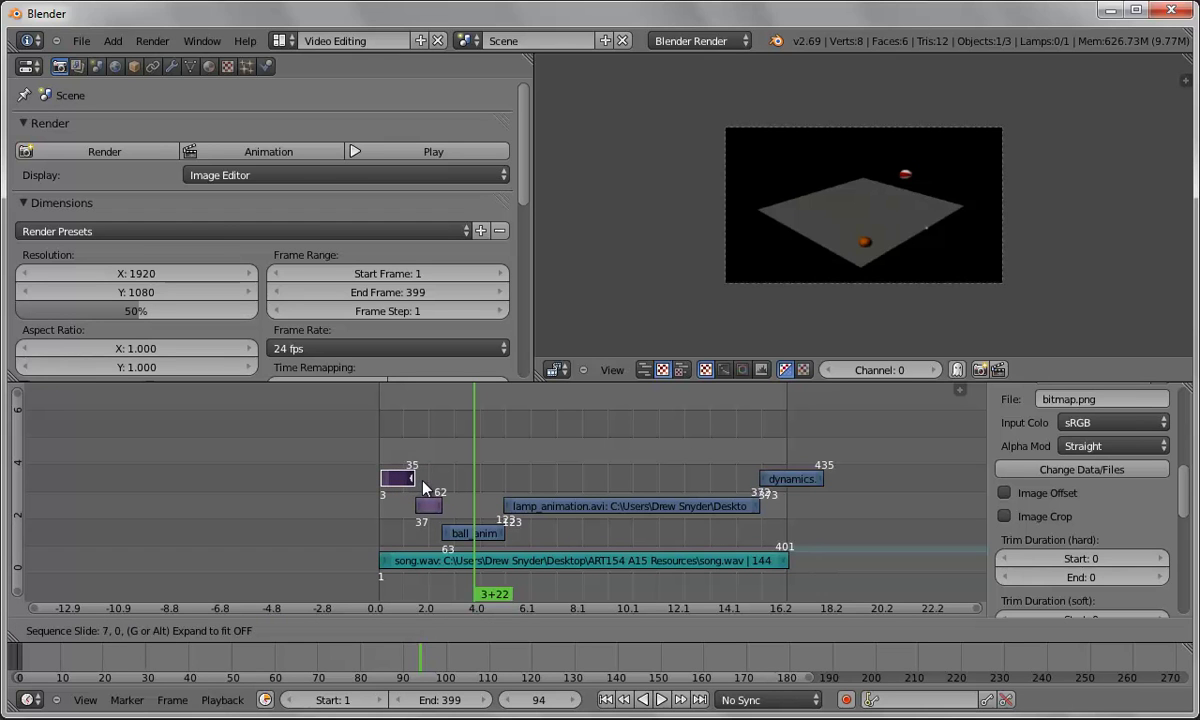
pyautogui.click(421, 487)
pyautogui.click(389, 487)
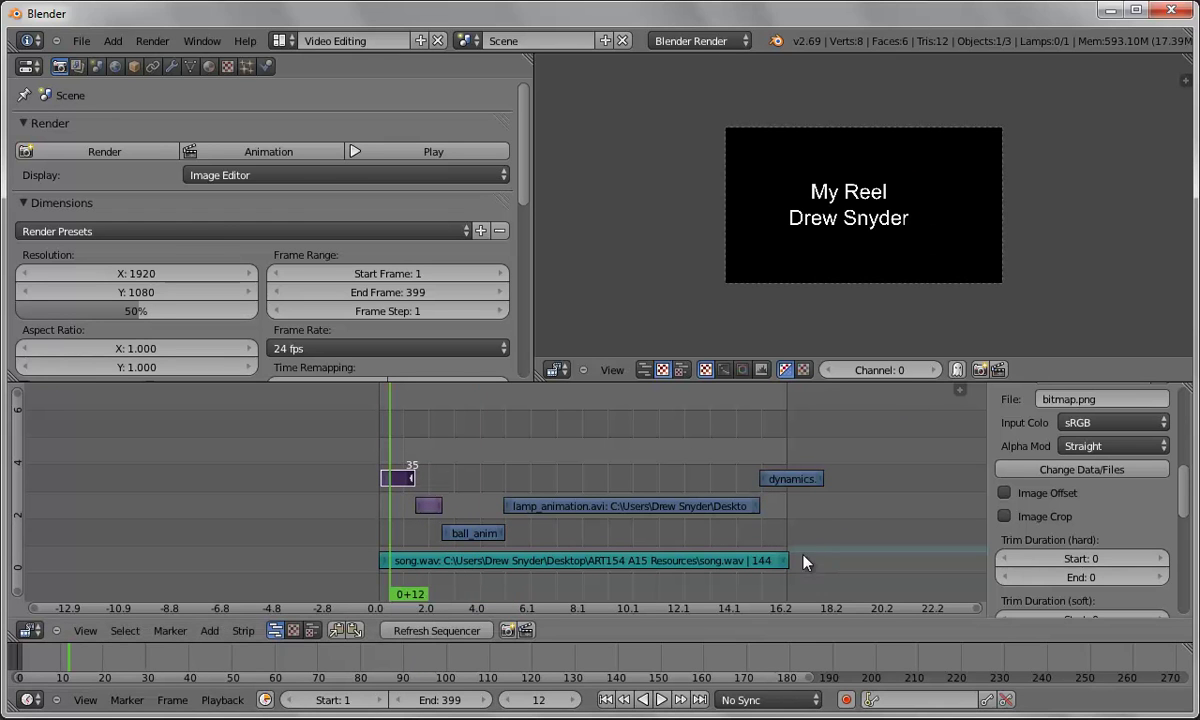
# Extend the song strip to frame 435 and raise the scene end frame to 437
pyautogui.rightClick(780, 565)
pyautogui.press('g')
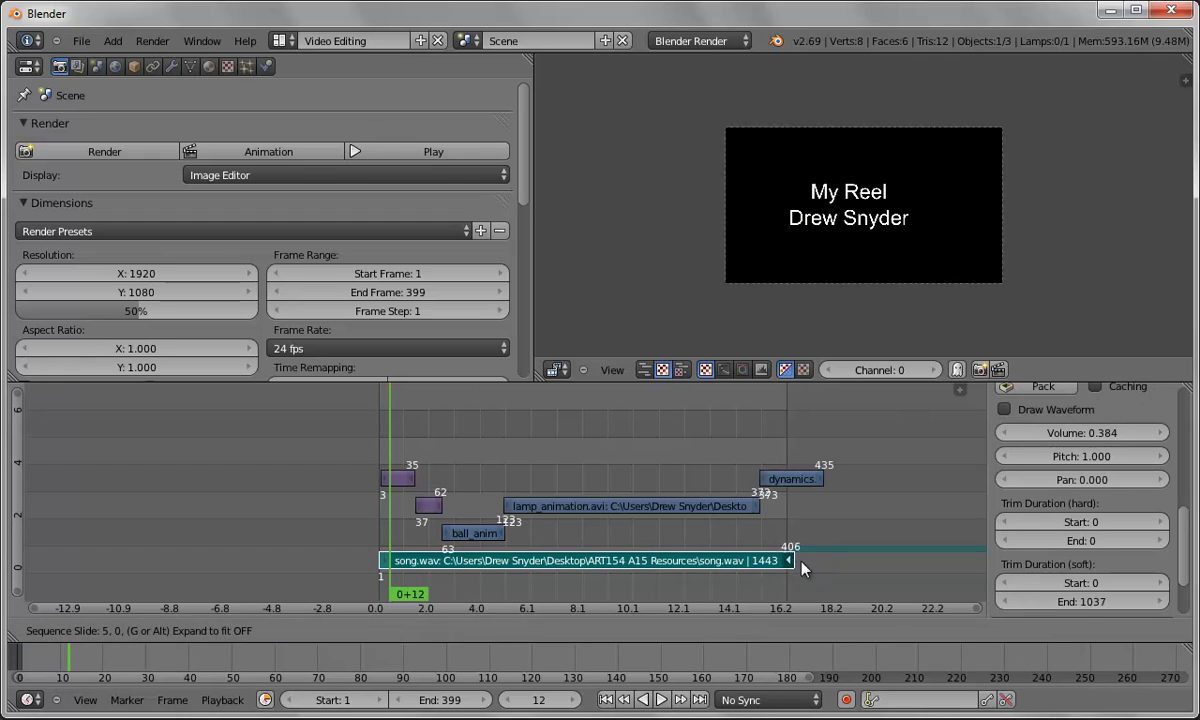
pyautogui.click(830, 567)
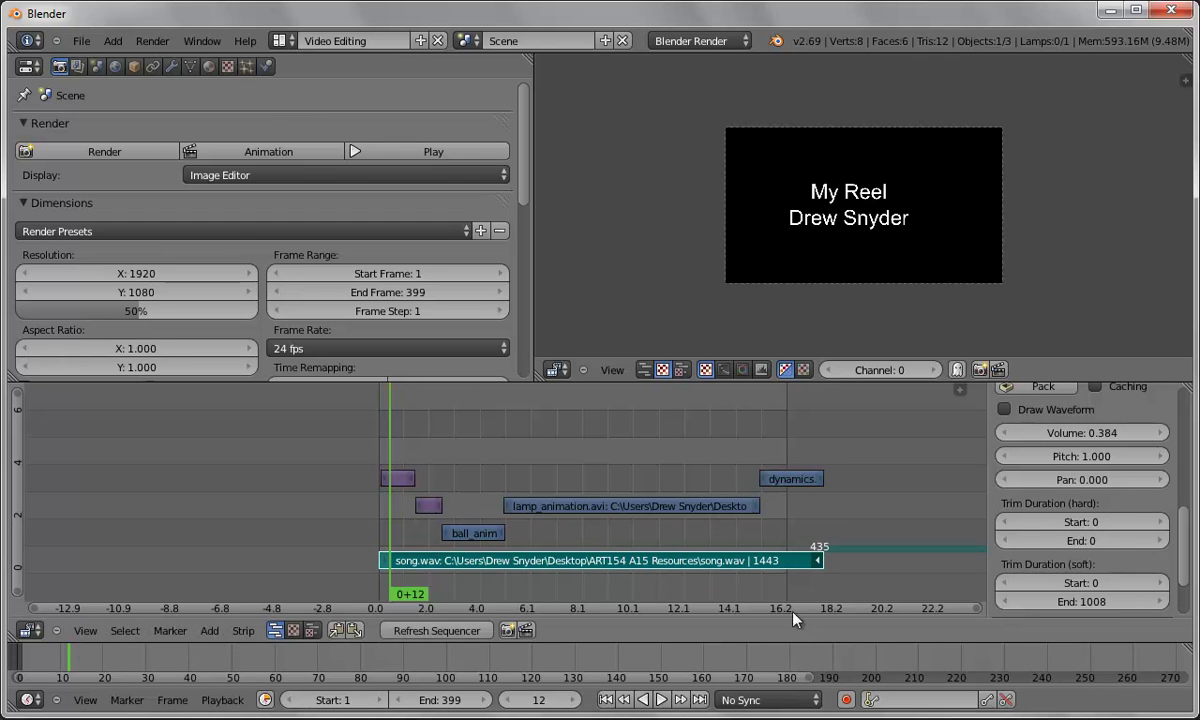
pyautogui.moveTo(484, 705); pyautogui.dragTo(512, 706)
pyautogui.click(512, 706)
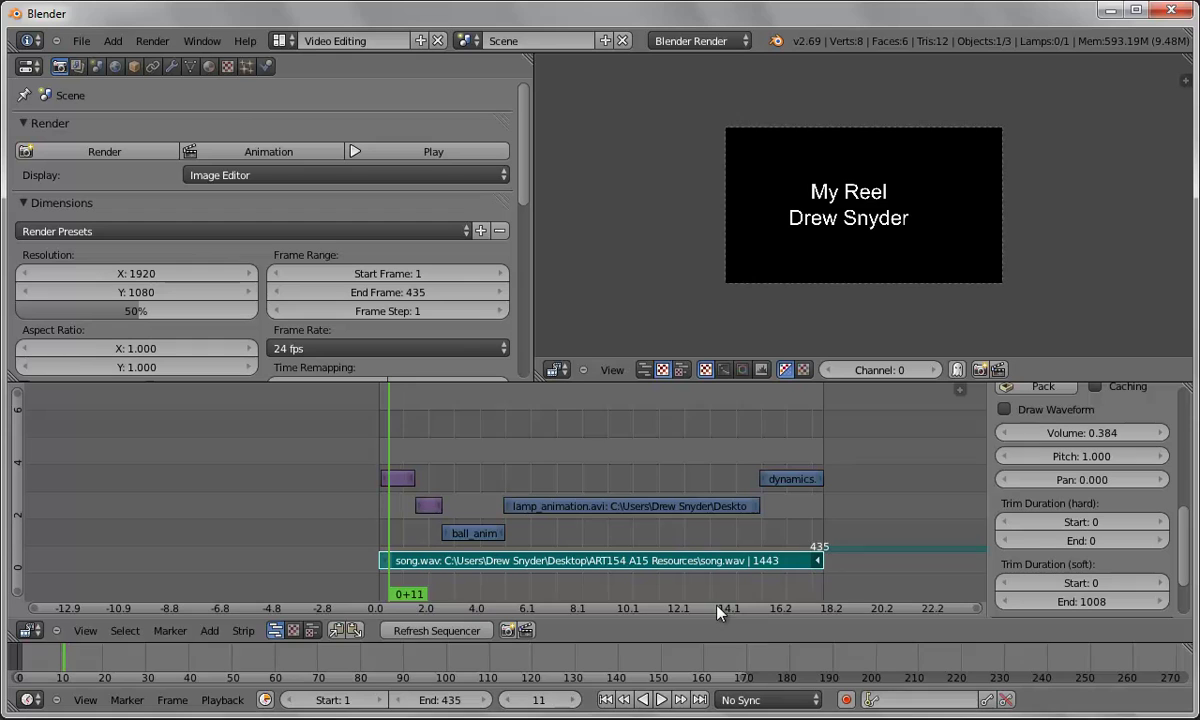
pyautogui.click(483, 700)
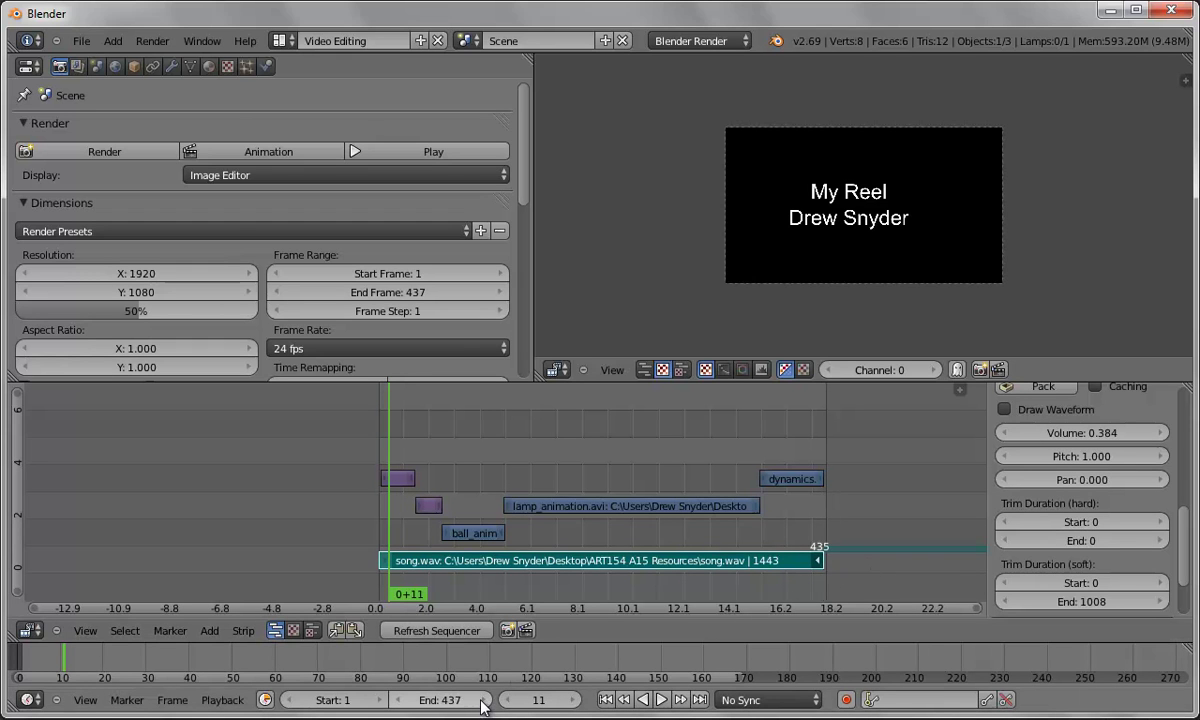
pyautogui.click(483, 700)
pyautogui.click(398, 700)
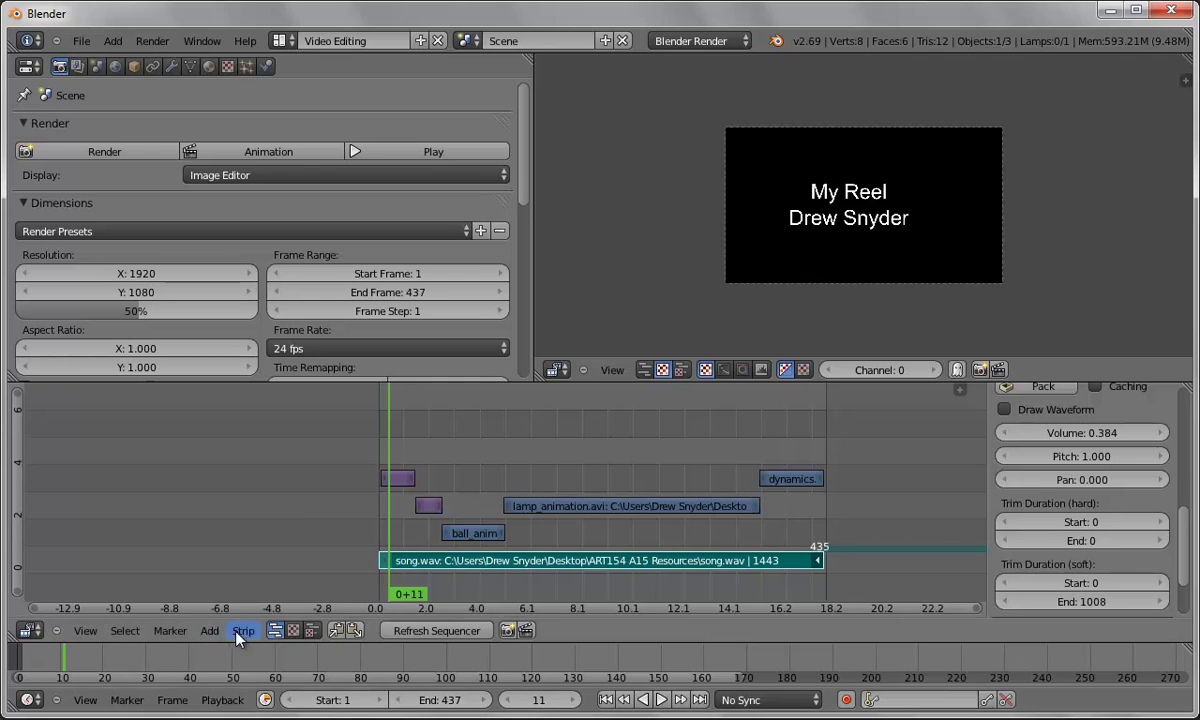
pyautogui.click(209, 630)
pyautogui.moveTo(252, 506)
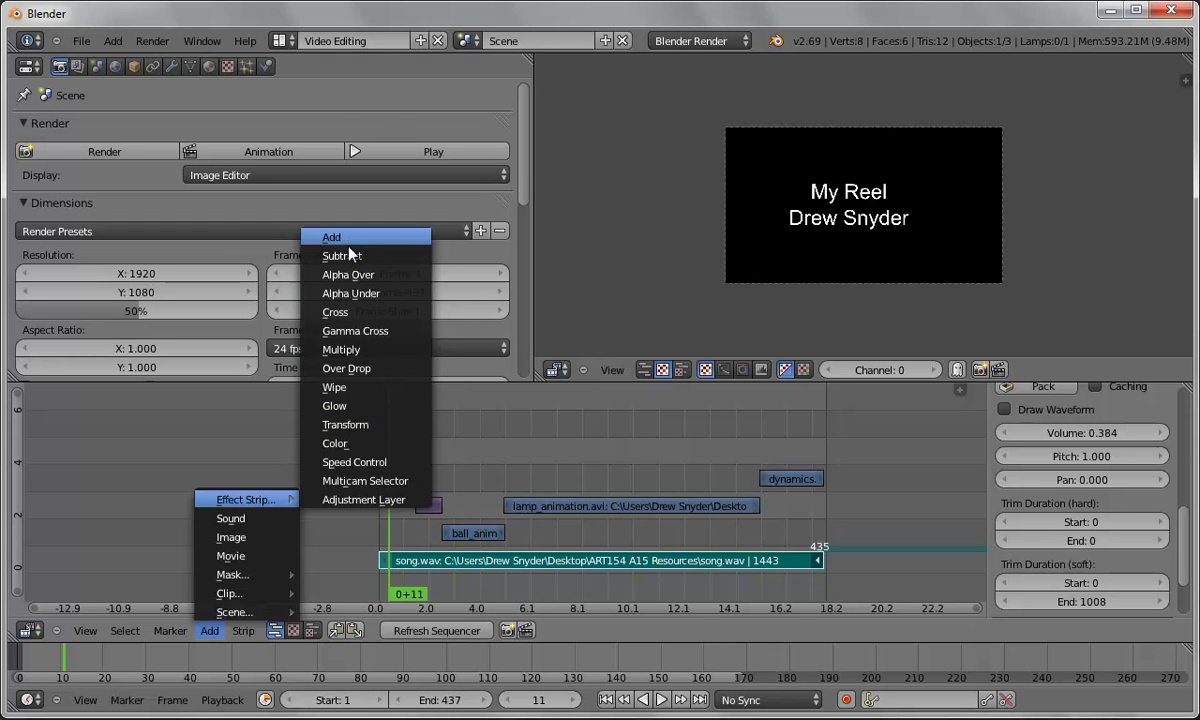
pyautogui.click(359, 484)
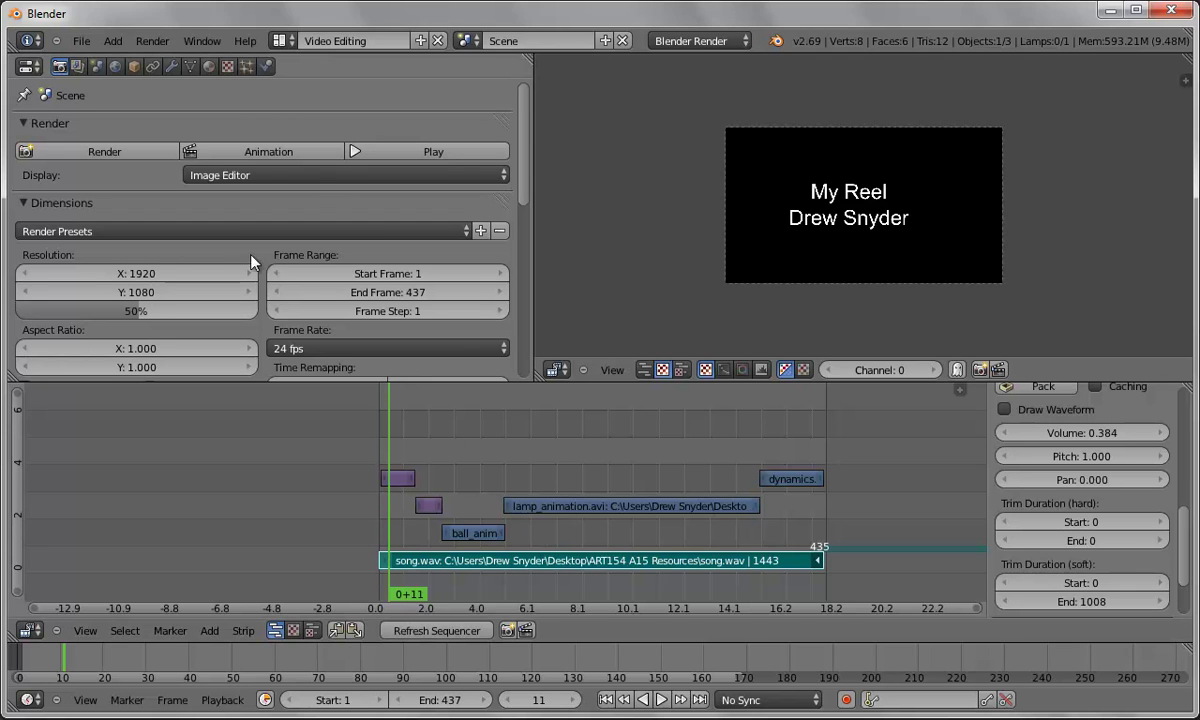
# Set a custom frame rate of 15 fps
pyautogui.click(305, 348)
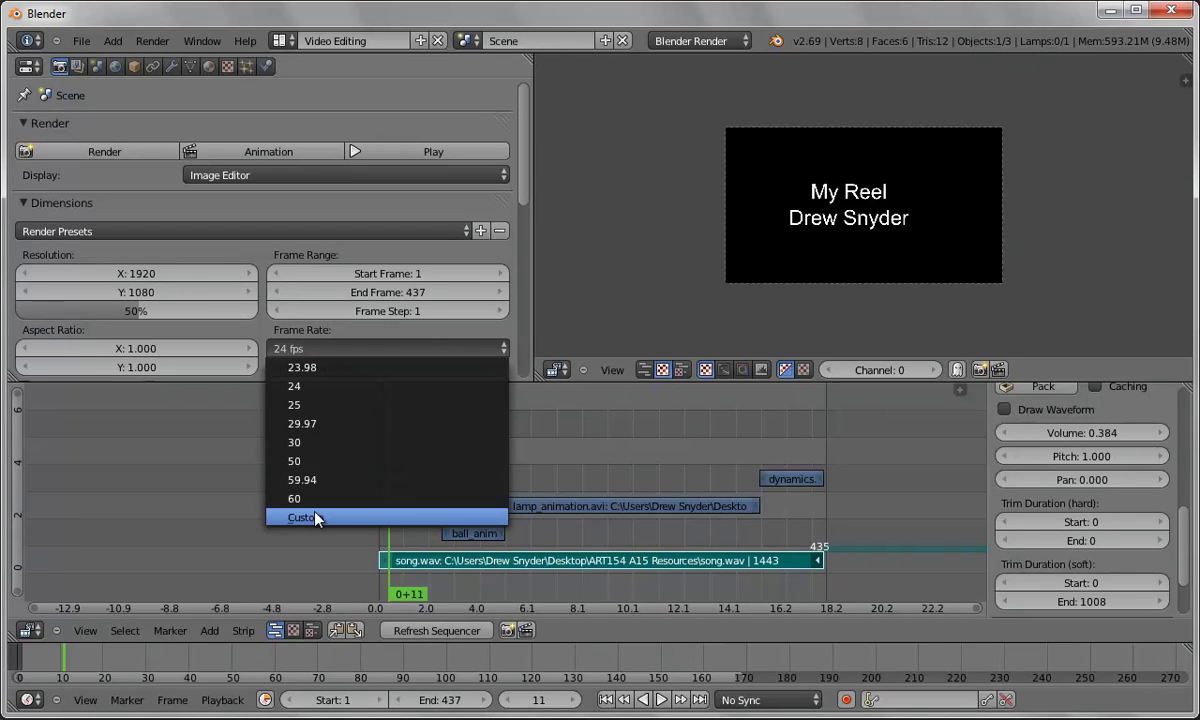
pyautogui.click(302, 479)
pyautogui.click(410, 367)
pyautogui.write('1')
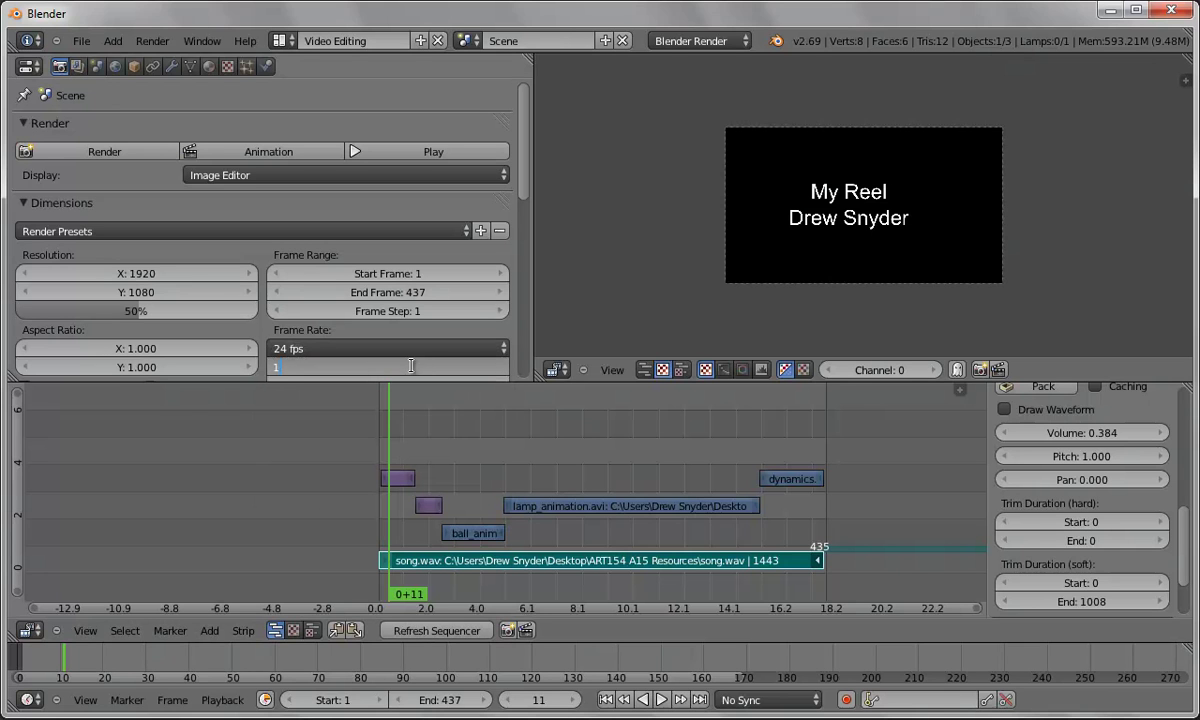
pyautogui.write('5')
pyautogui.press('Return')
pyautogui.hotkey('shift', 'Left')
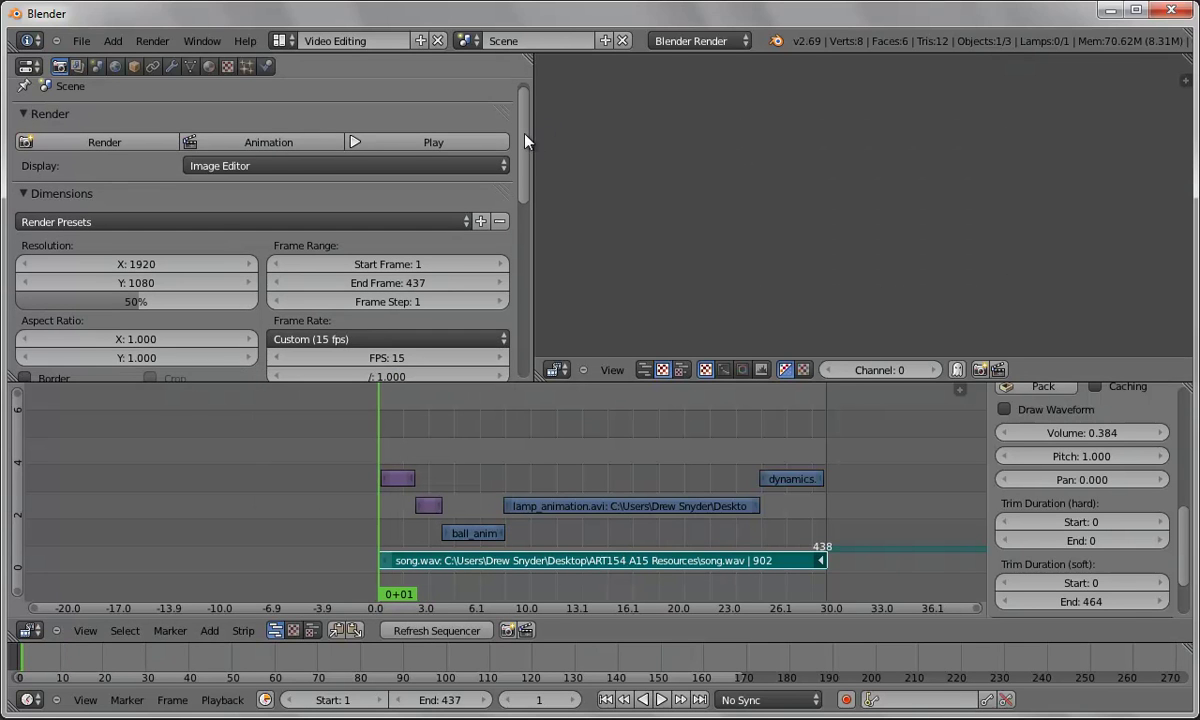
pyautogui.scroll(-2, 520, 165)
pyautogui.moveTo(520, 165); pyautogui.dragTo(518, 318)
# Set the output to H.264 video in a Quicktime container
pyautogui.click(108, 277)
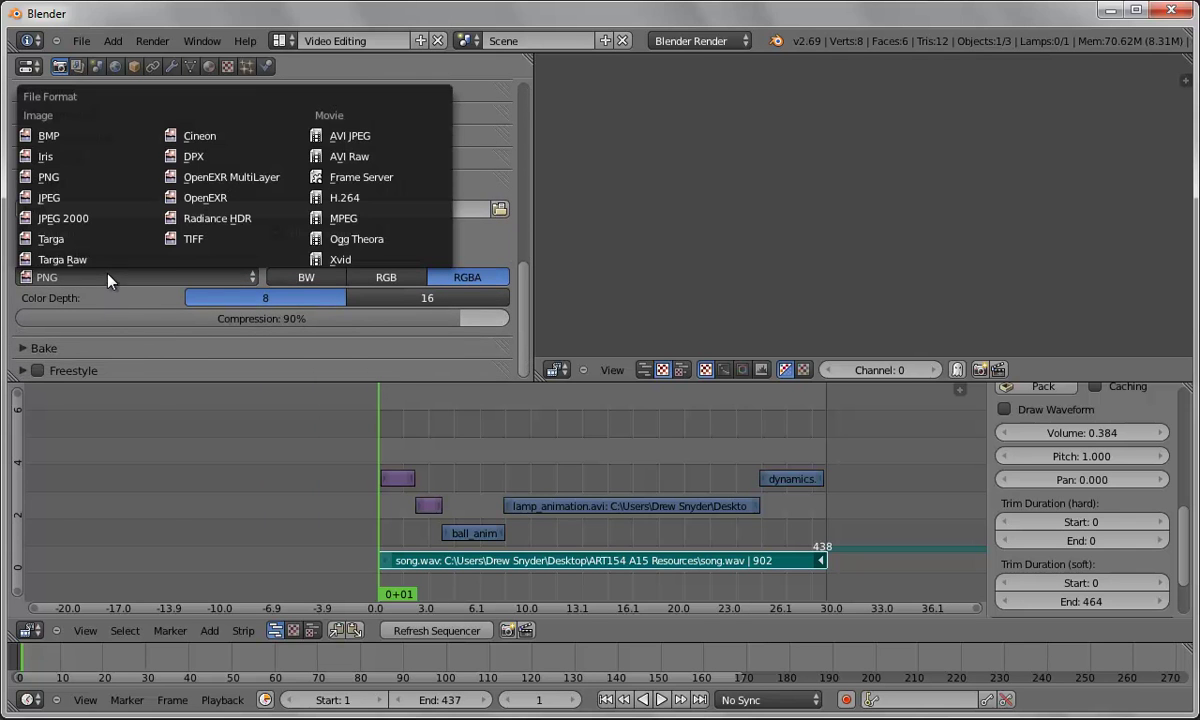
pyautogui.click(340, 197)
pyautogui.click(48, 306)
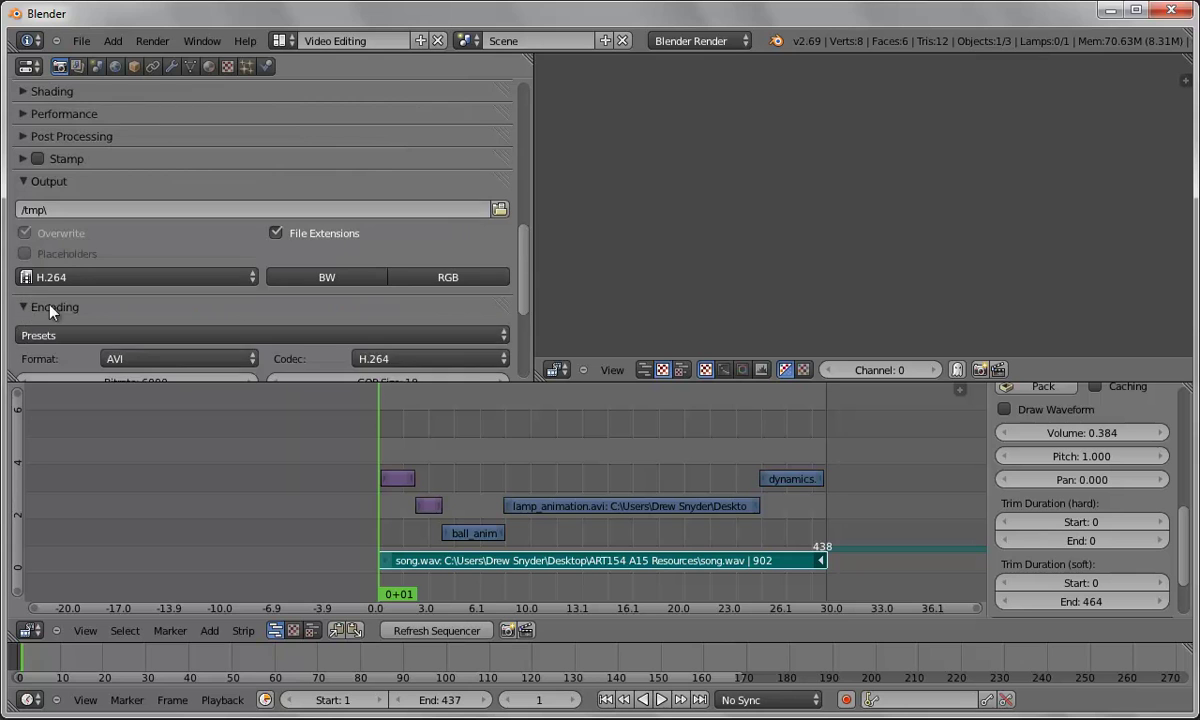
pyautogui.scroll(-4, 215, 272)
pyautogui.click(143, 246)
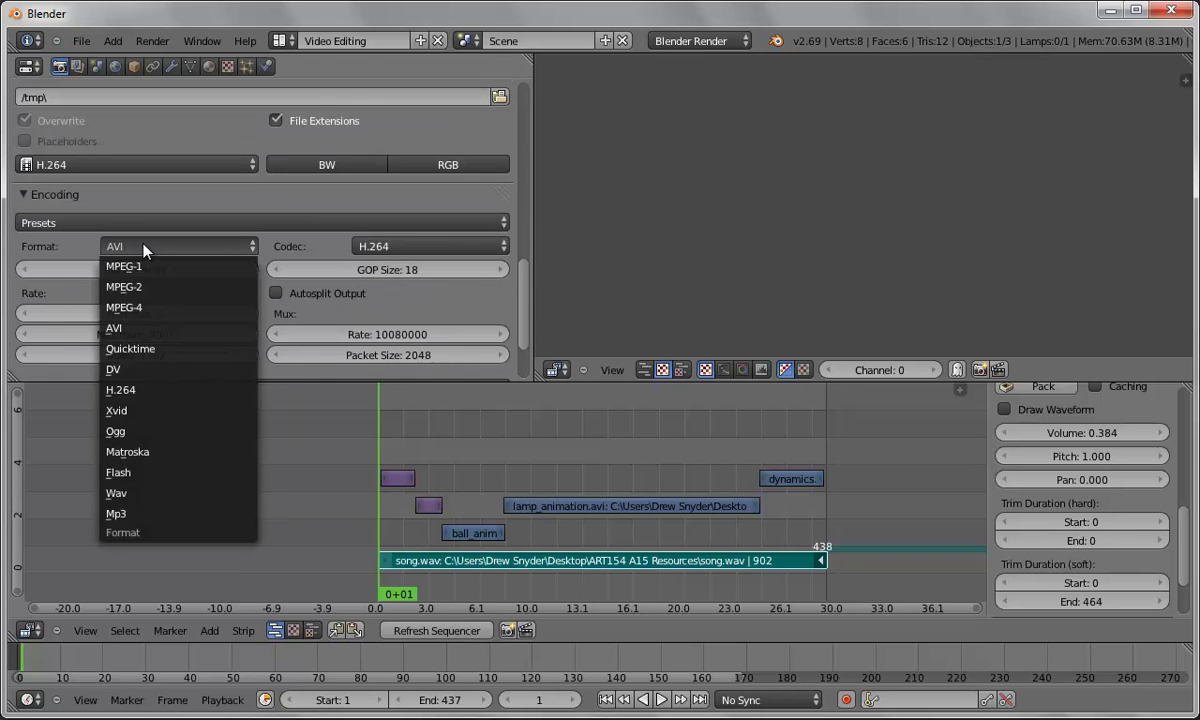
pyautogui.click(138, 326)
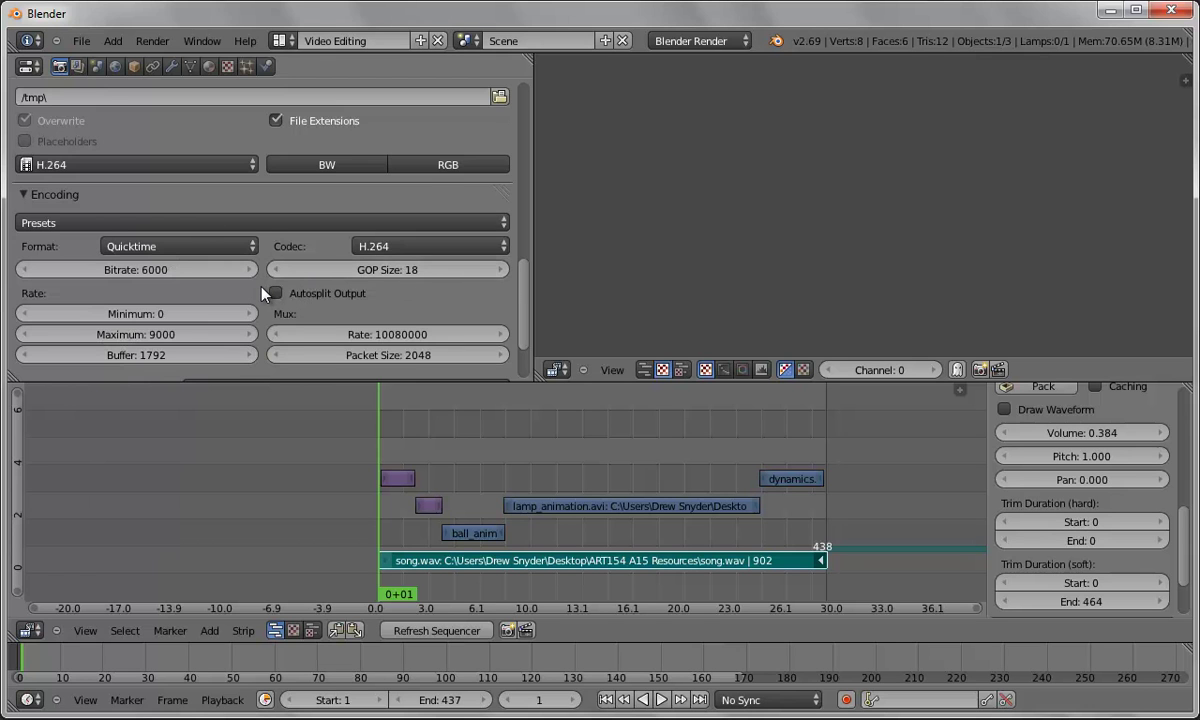
pyautogui.scroll(-2, 265, 291)
pyautogui.scroll(8, 265, 291)
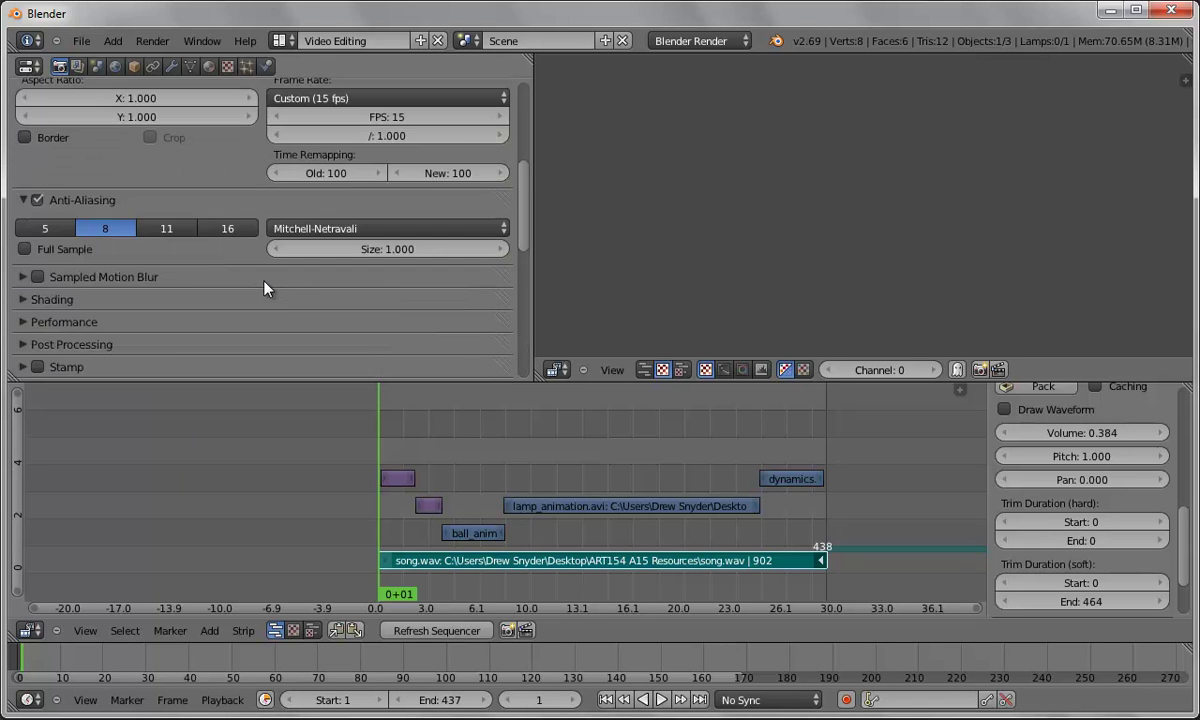
pyautogui.scroll(-6, 265, 290)
pyautogui.scroll(-2, 265, 288)
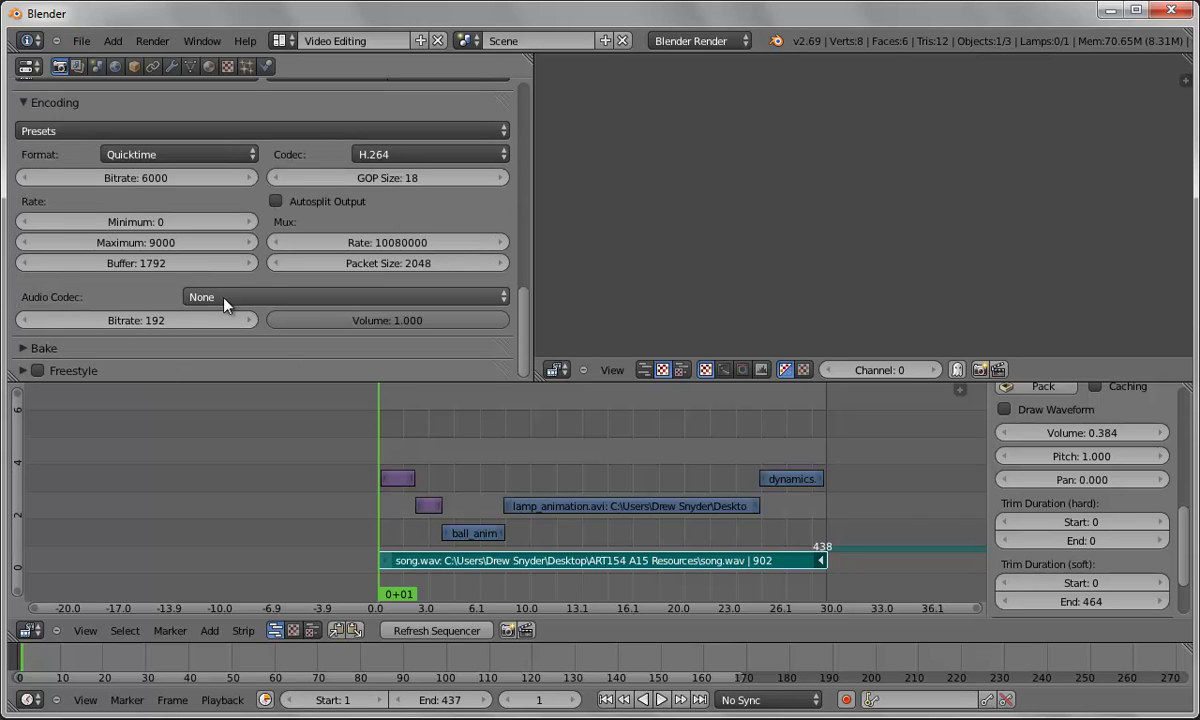
# Set the audio codec to AAC
pyautogui.click(325, 297)
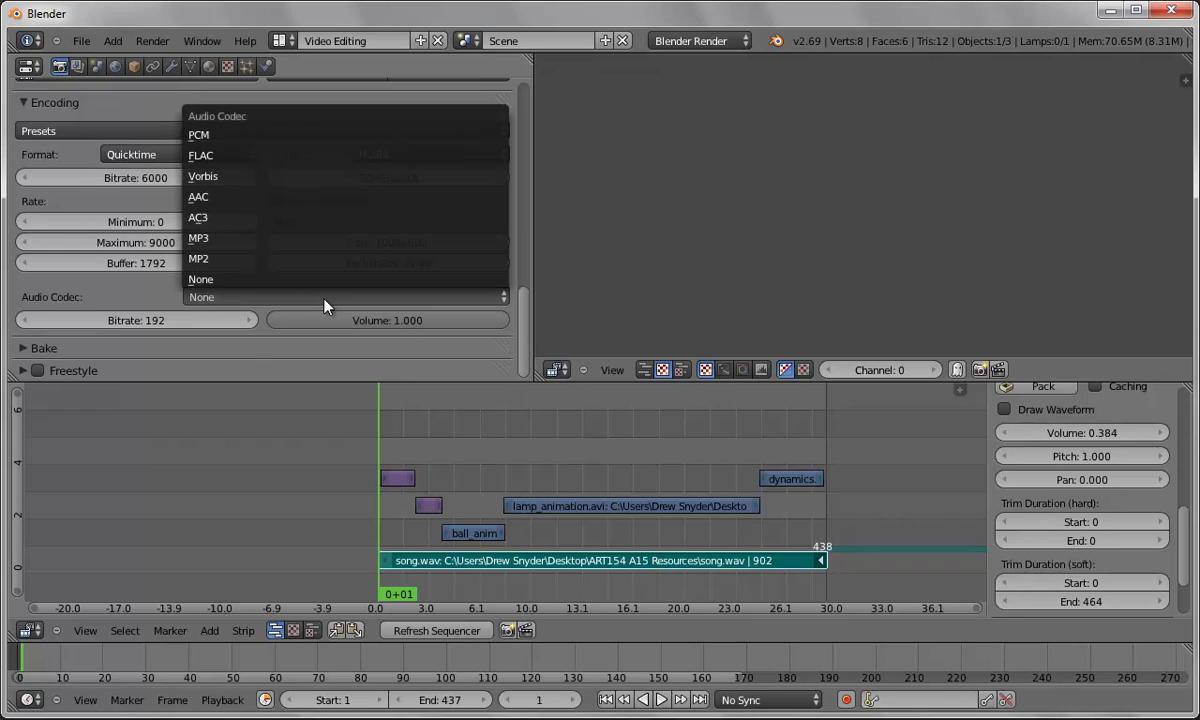
pyautogui.click(200, 197)
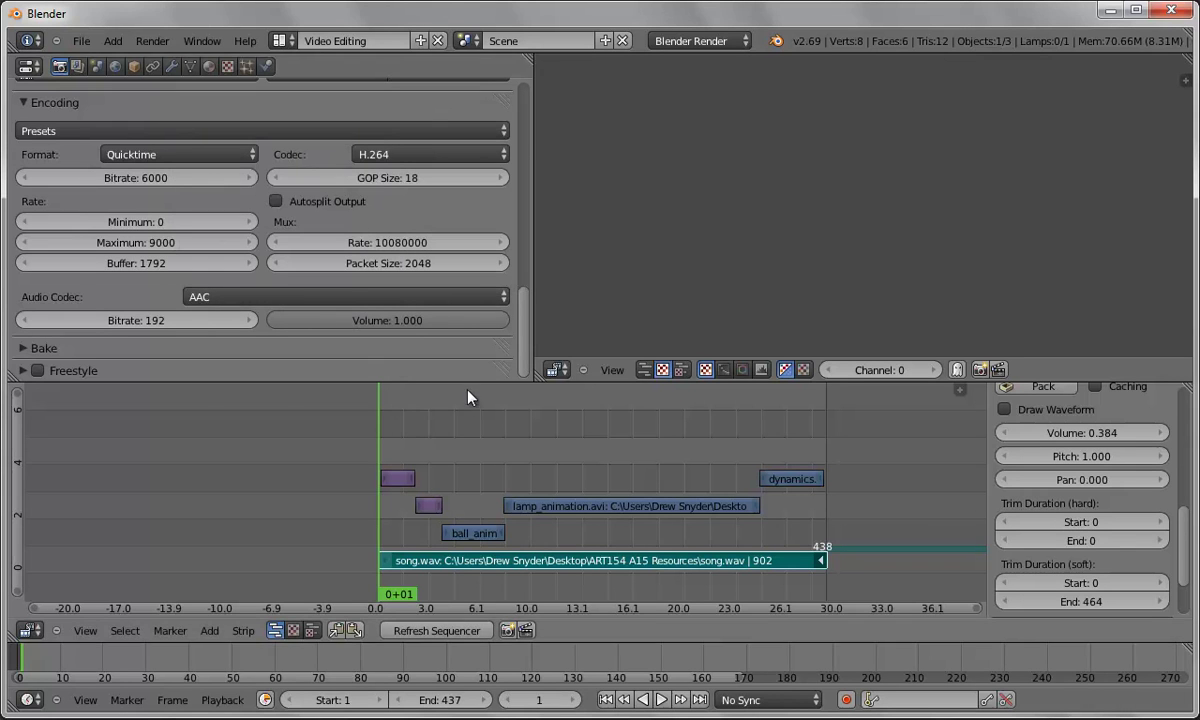
pyautogui.click(154, 40)
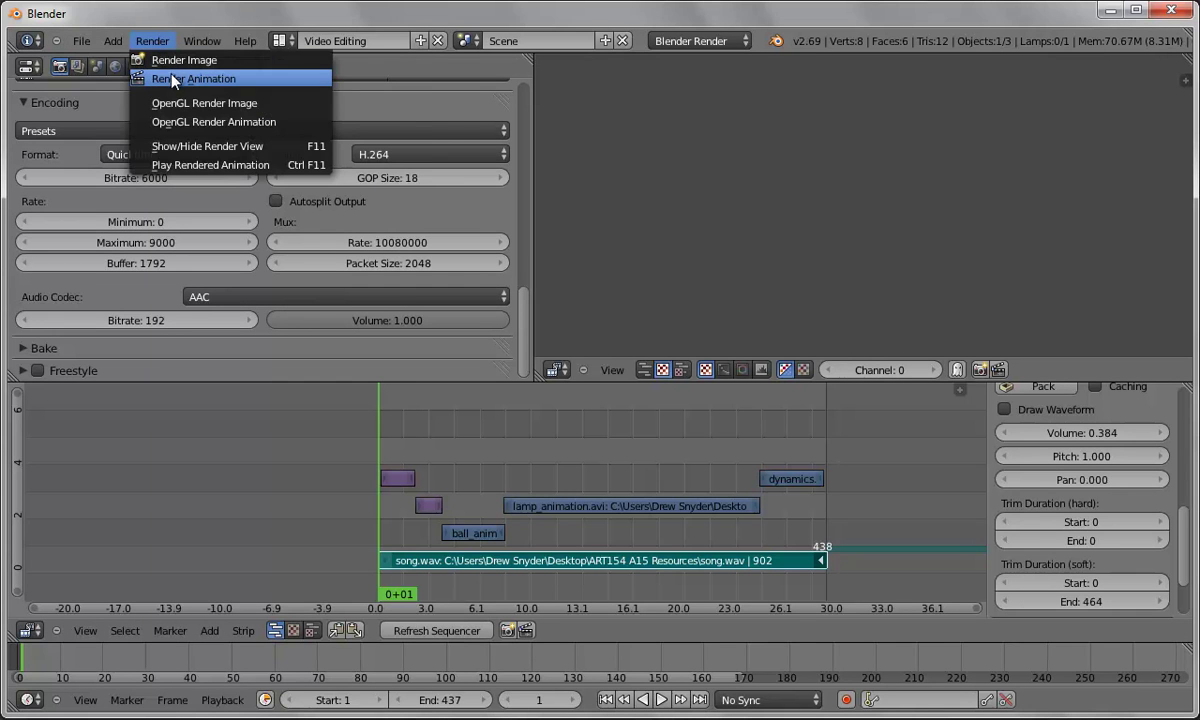
# Render the full animation, producing 0001-0437.mov in C:\tmp
pyautogui.click(172, 79)
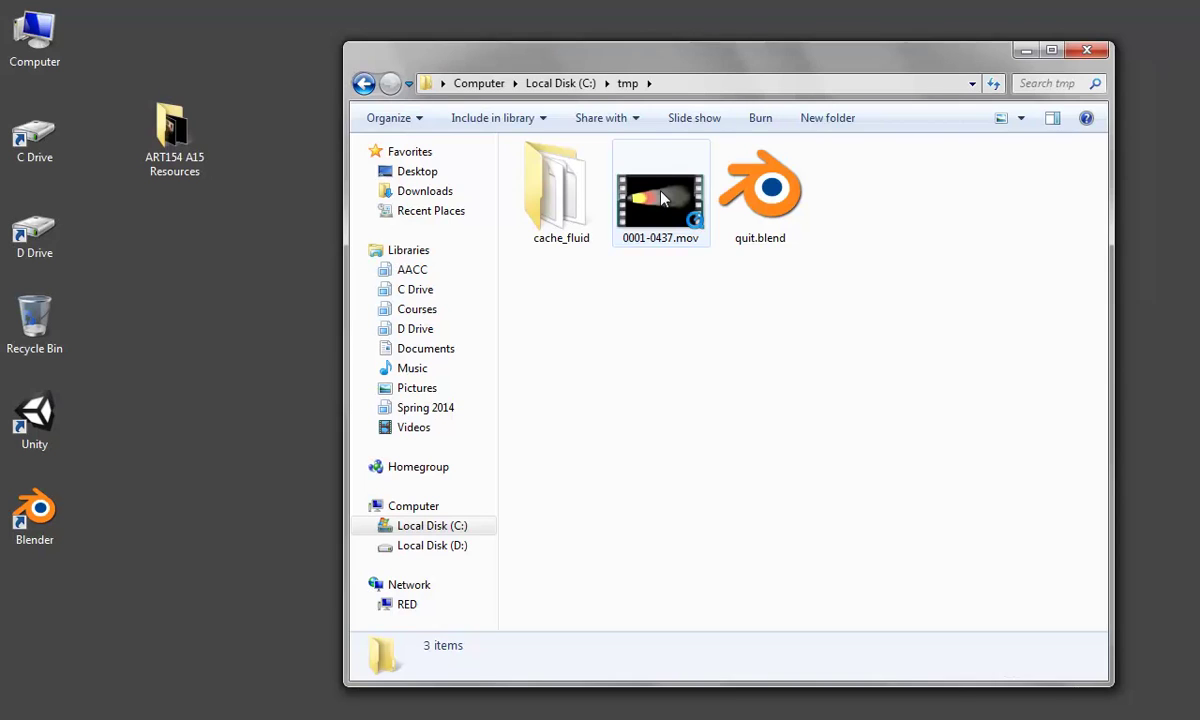
# Open 0001-0437.mov from C:\tmp in QuickTime Player
pyautogui.click(650, 200)
pyautogui.rightClick(621, 180)
pyautogui.click(650, 203)
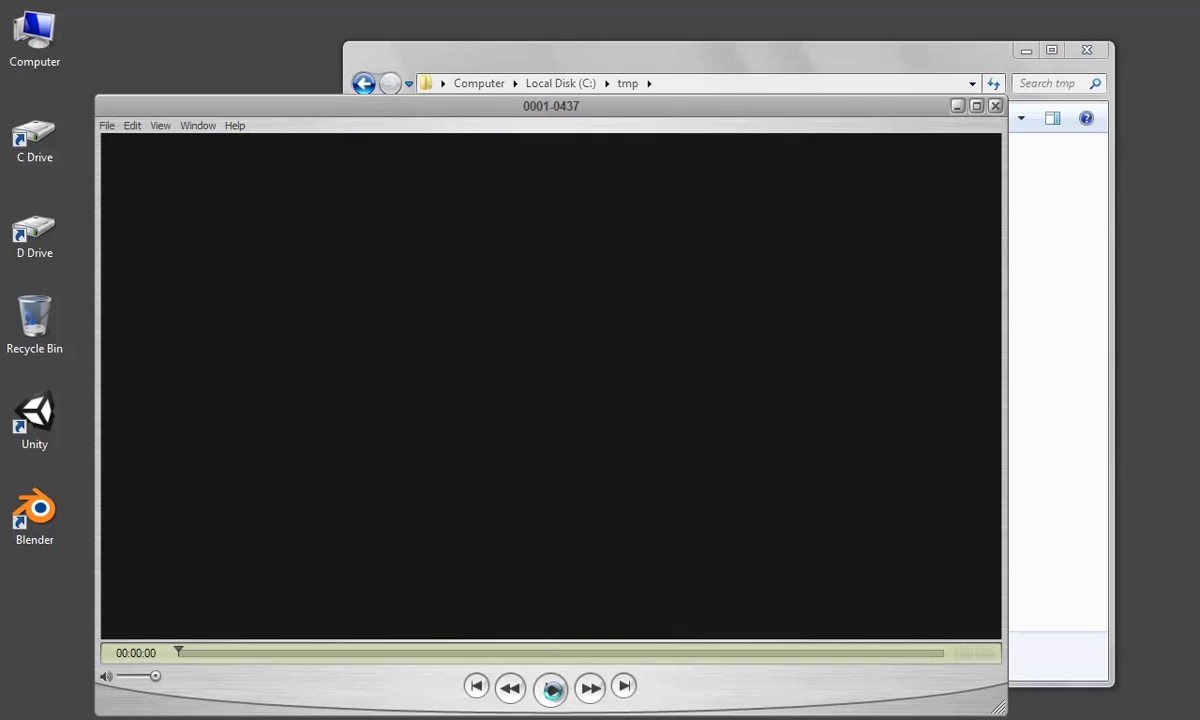
# Play the rendered reel in QuickTime Player, pause near 15 seconds, and scrub back to about 12 seconds
pyautogui.click(550, 688)
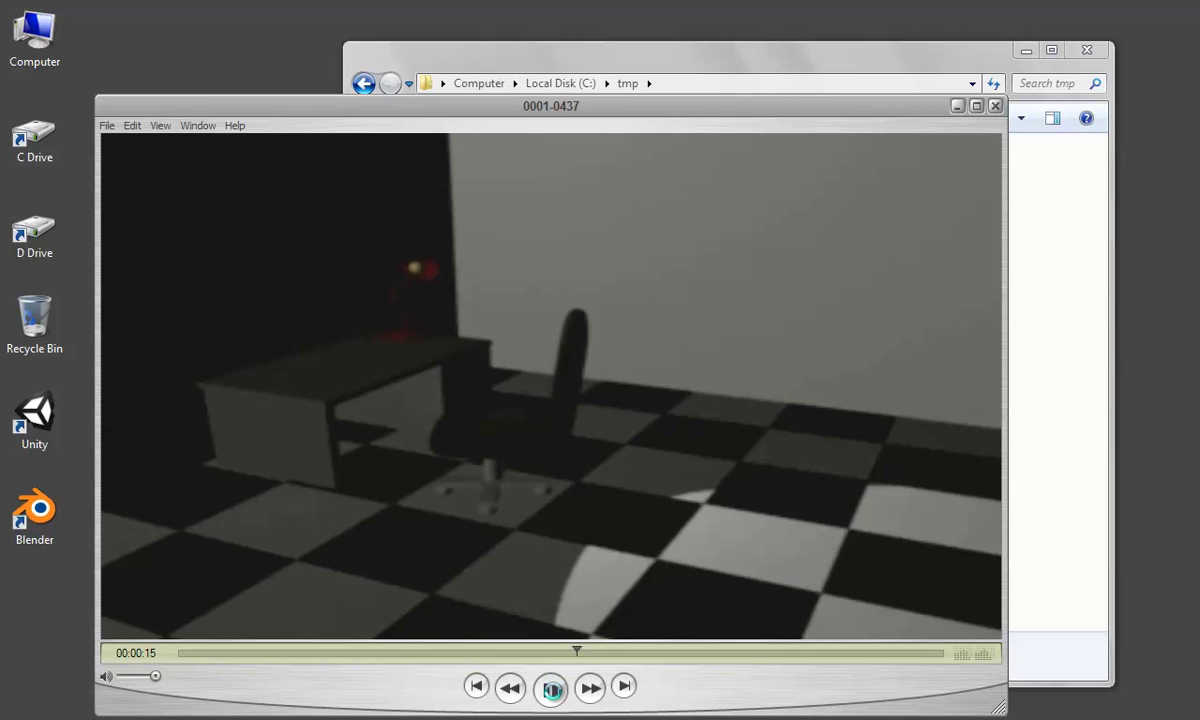
pyautogui.click(552, 689)
pyautogui.moveTo(590, 652); pyautogui.dragTo(266, 654)
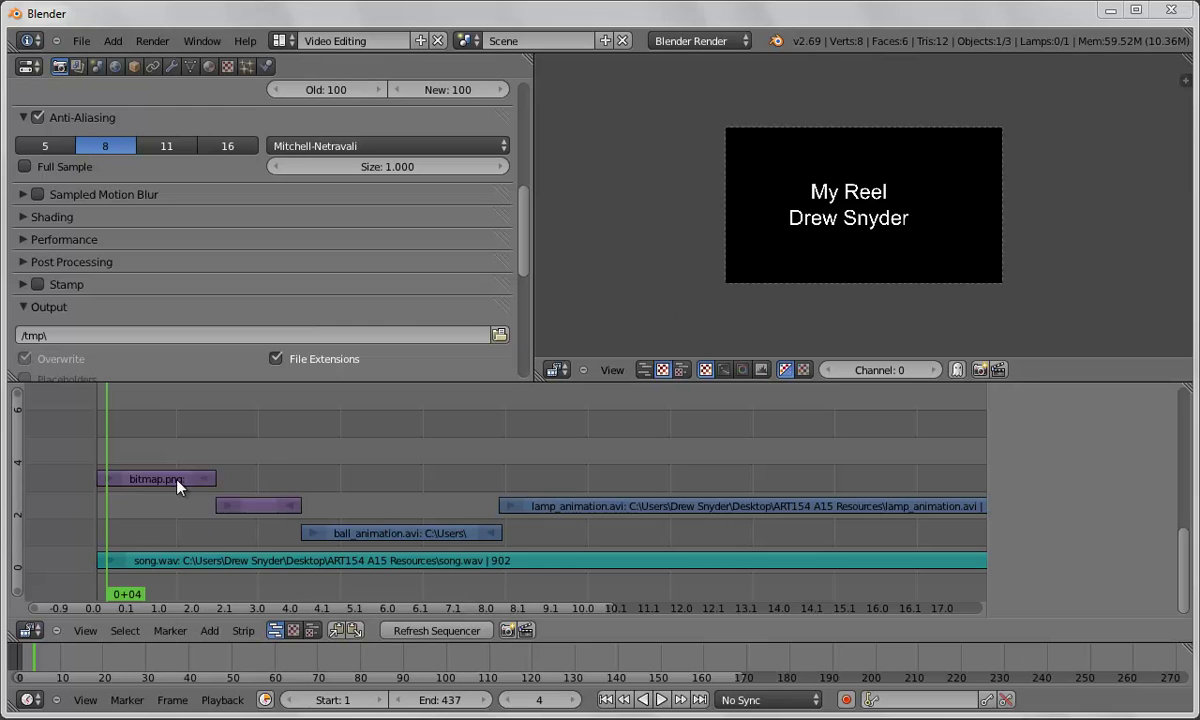
# Add a Transform effect strip over the bitmap.png title and shift it slightly right
pyautogui.rightClick(136, 486)
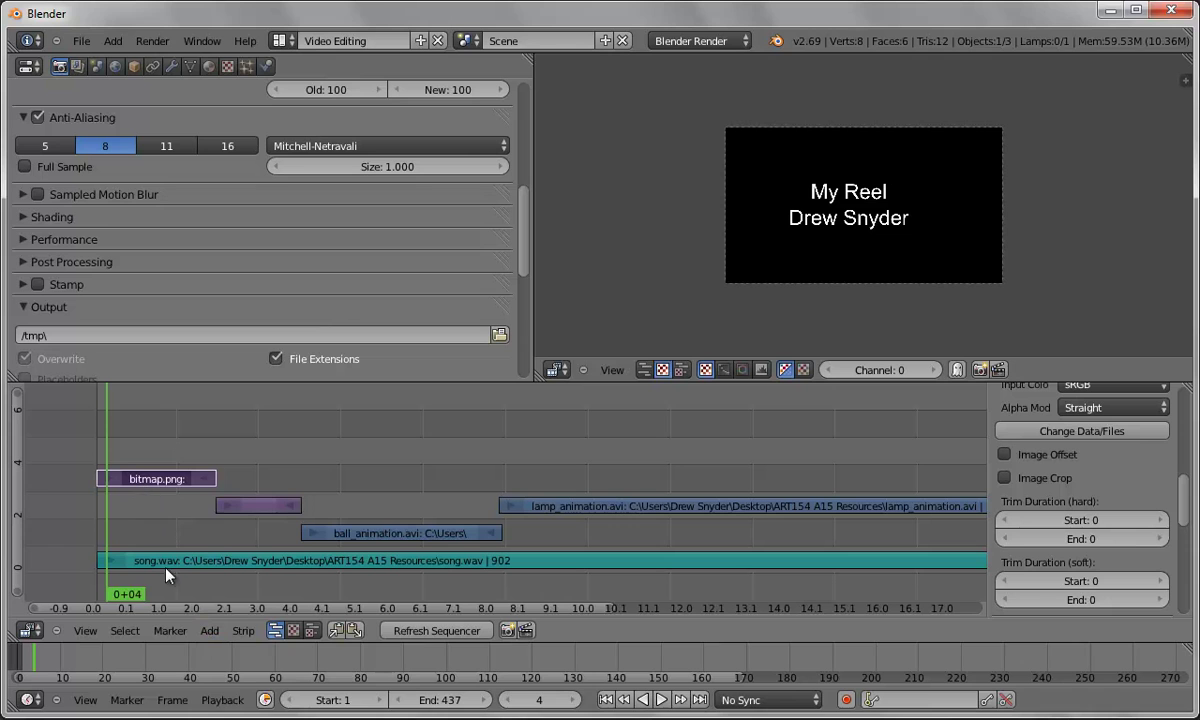
pyautogui.click(210, 631)
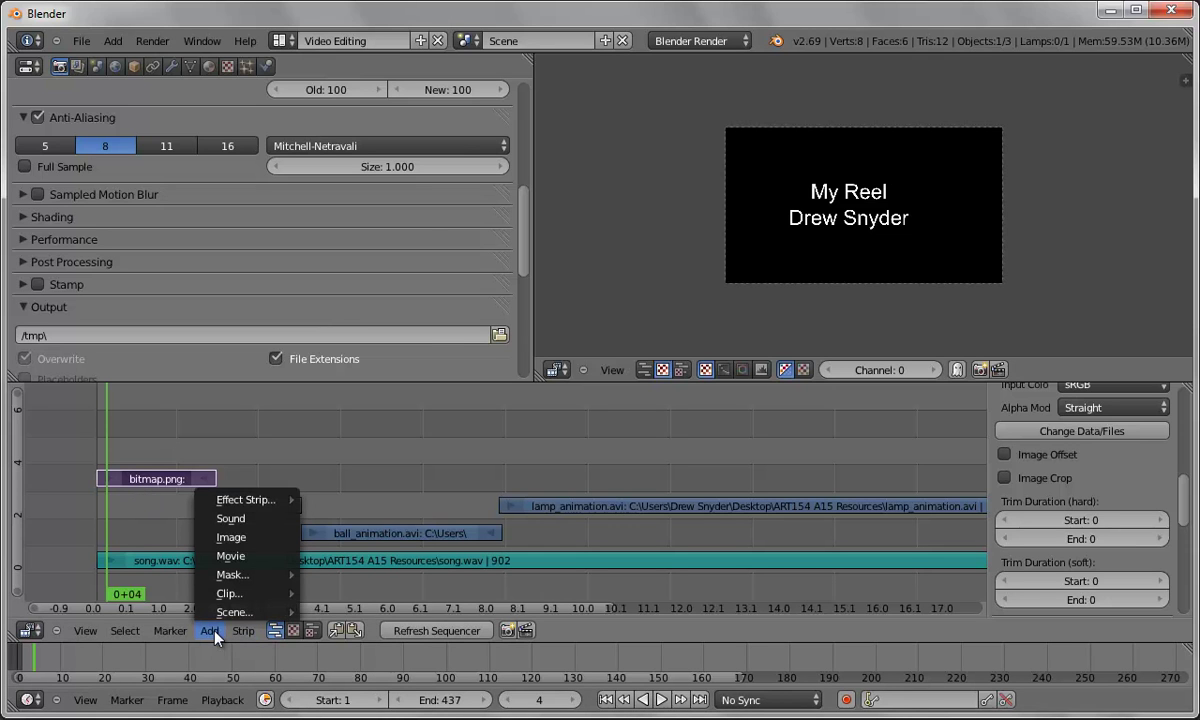
pyautogui.moveTo(252, 499)
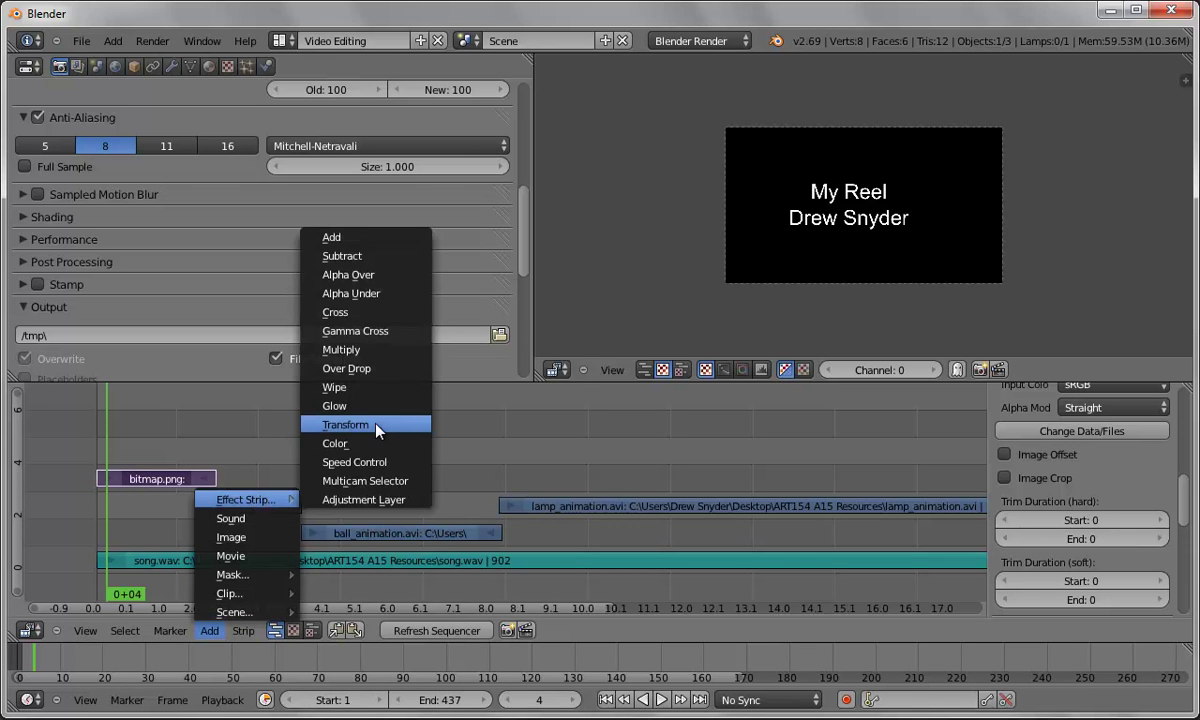
pyautogui.click(345, 425)
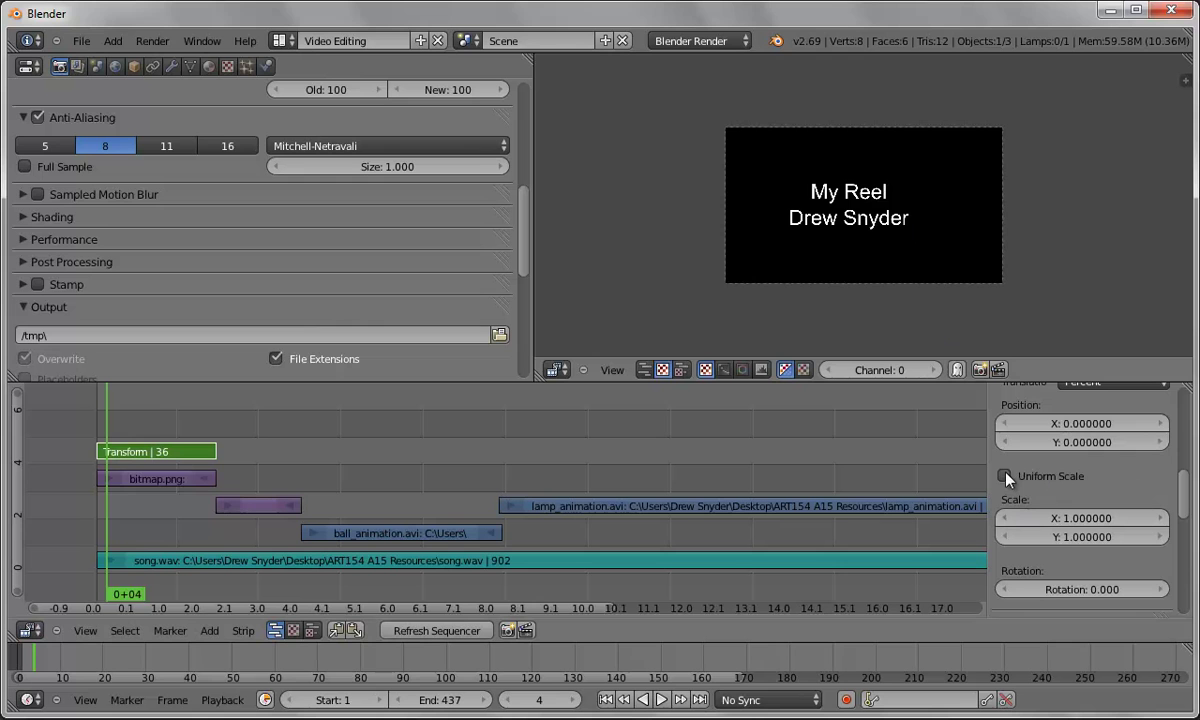
pyautogui.moveTo(1086, 424); pyautogui.dragTo(1138, 428)
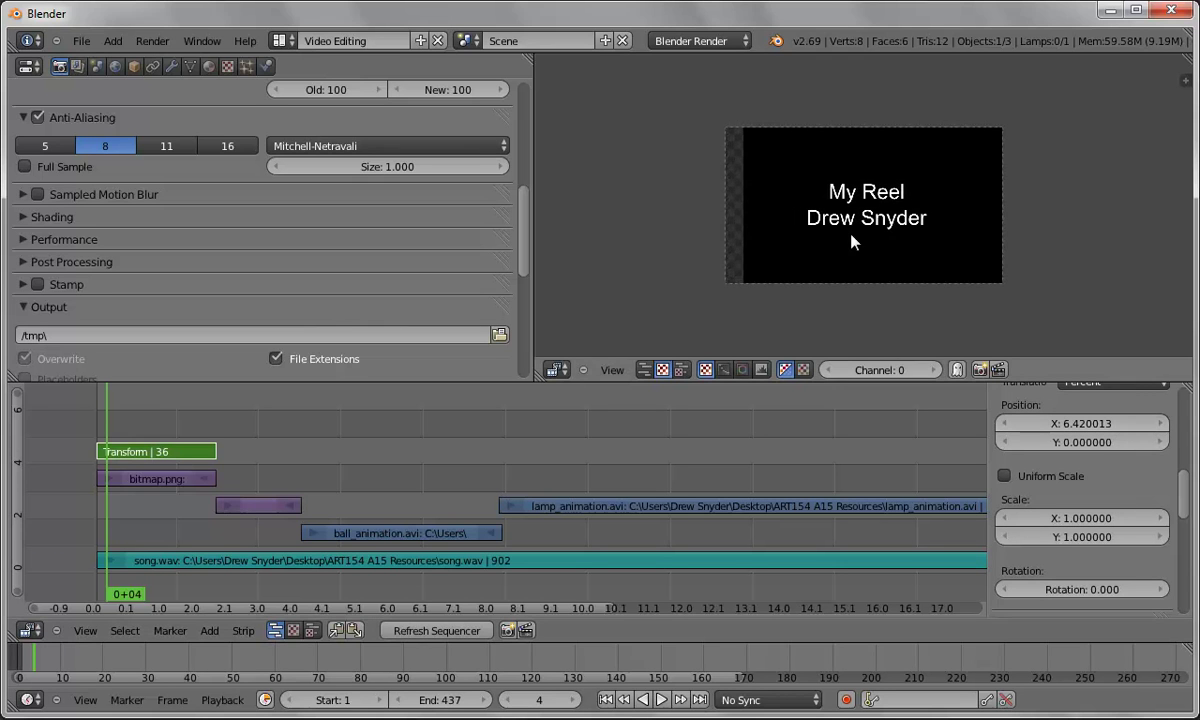
# Render a still of the current frame to check the title, then dismiss the result
pyautogui.click(155, 40)
pyautogui.click(157, 52)
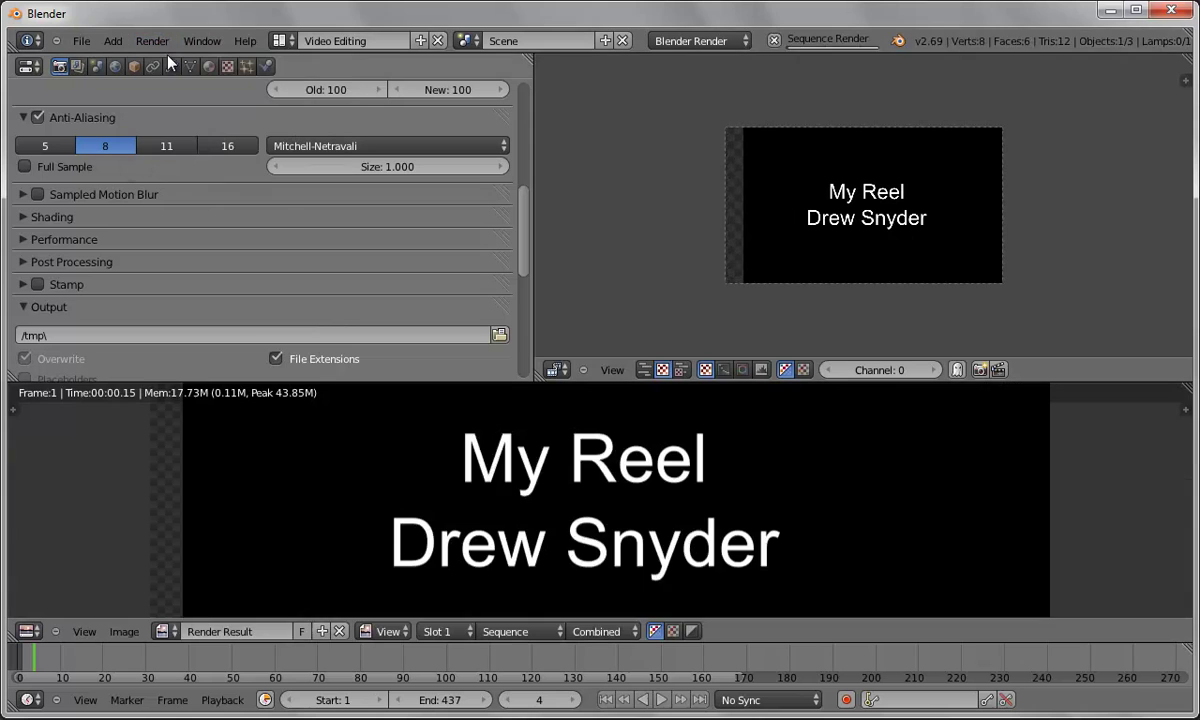
pyautogui.press('Escape')
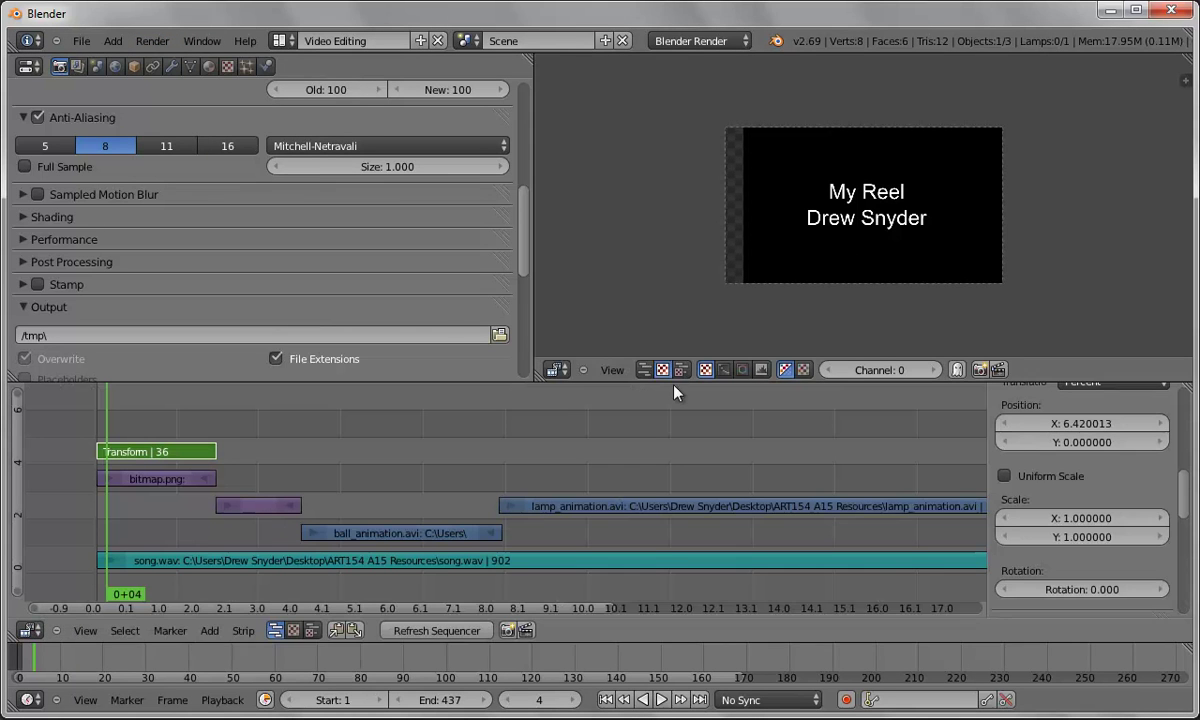
# Enable Uniform Scale, scale the title to 1.4, and nudge Position X to about 9.23
pyautogui.click(1004, 476)
pyautogui.moveTo(1077, 512); pyautogui.dragTo(1100, 500)
pyautogui.moveTo(1083, 429); pyautogui.dragTo(1118, 428)
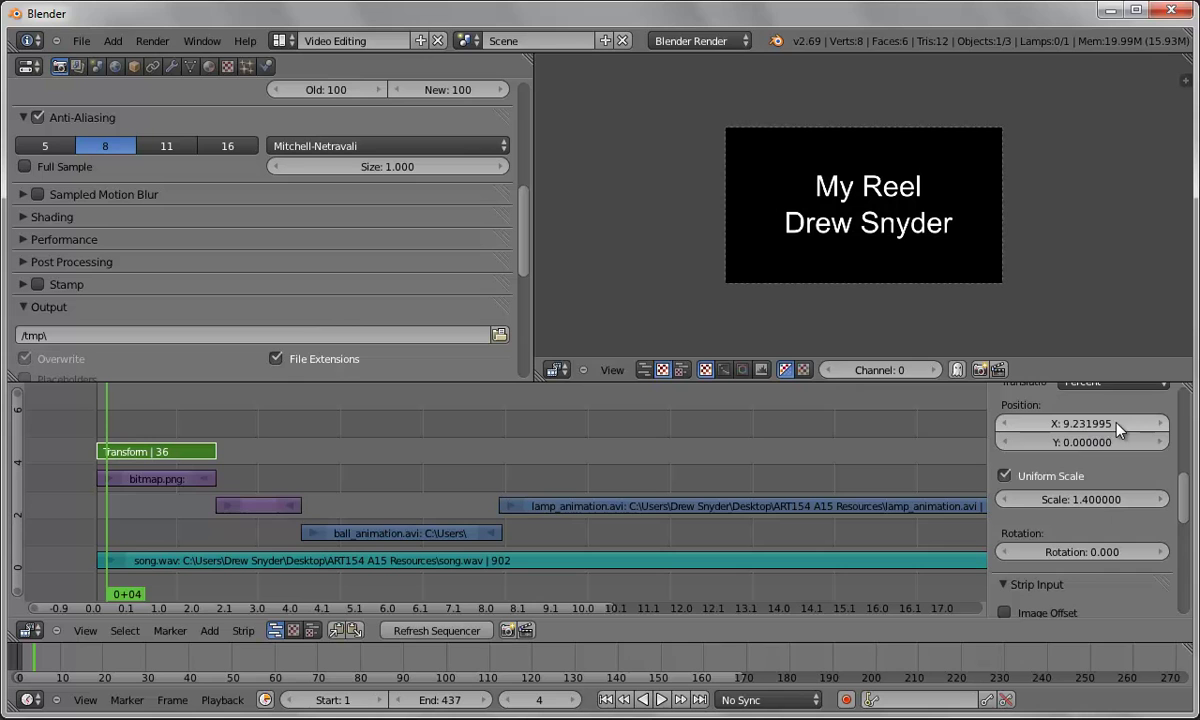
# Select the channel 2 room image strip at frame 47 and enable Image Offset (X 0, Y 0)
pyautogui.rightClick(265, 511)
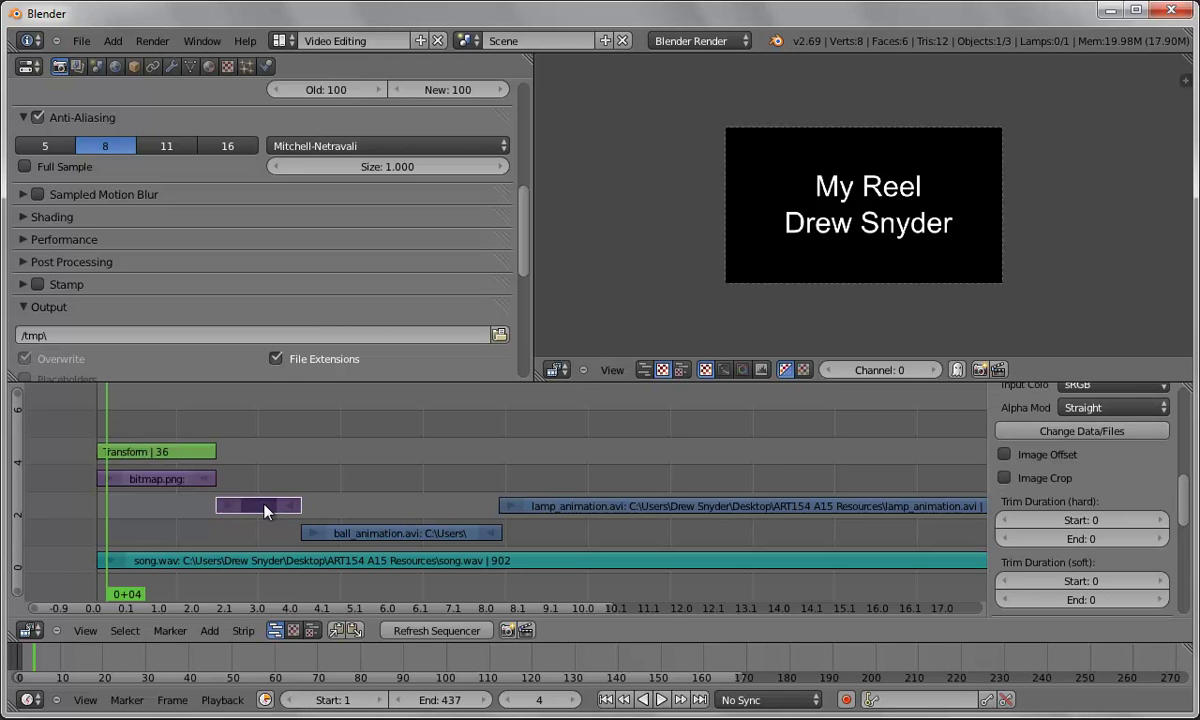
pyautogui.moveTo(121, 593); pyautogui.dragTo(250, 588)
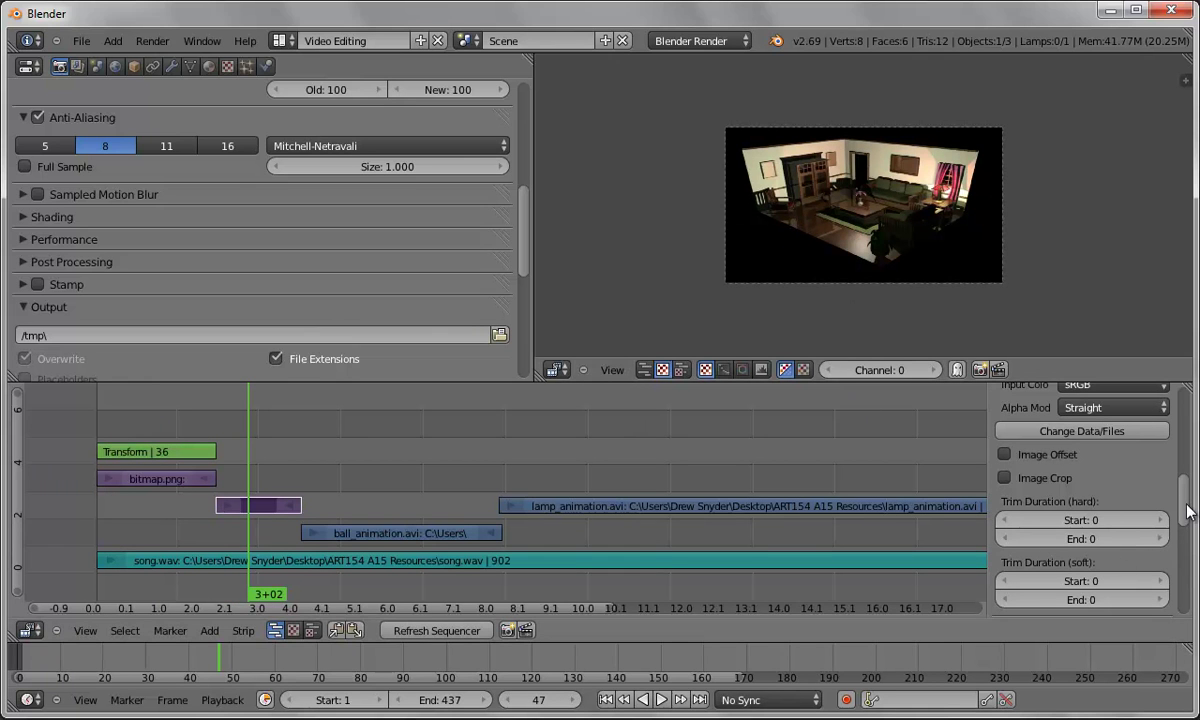
pyautogui.moveTo(1188, 512)
pyautogui.mouseDown()
pyautogui.moveTo(1184, 455)
pyautogui.moveTo(1171, 603)
pyautogui.moveTo(1176, 520)
pyautogui.mouseUp()
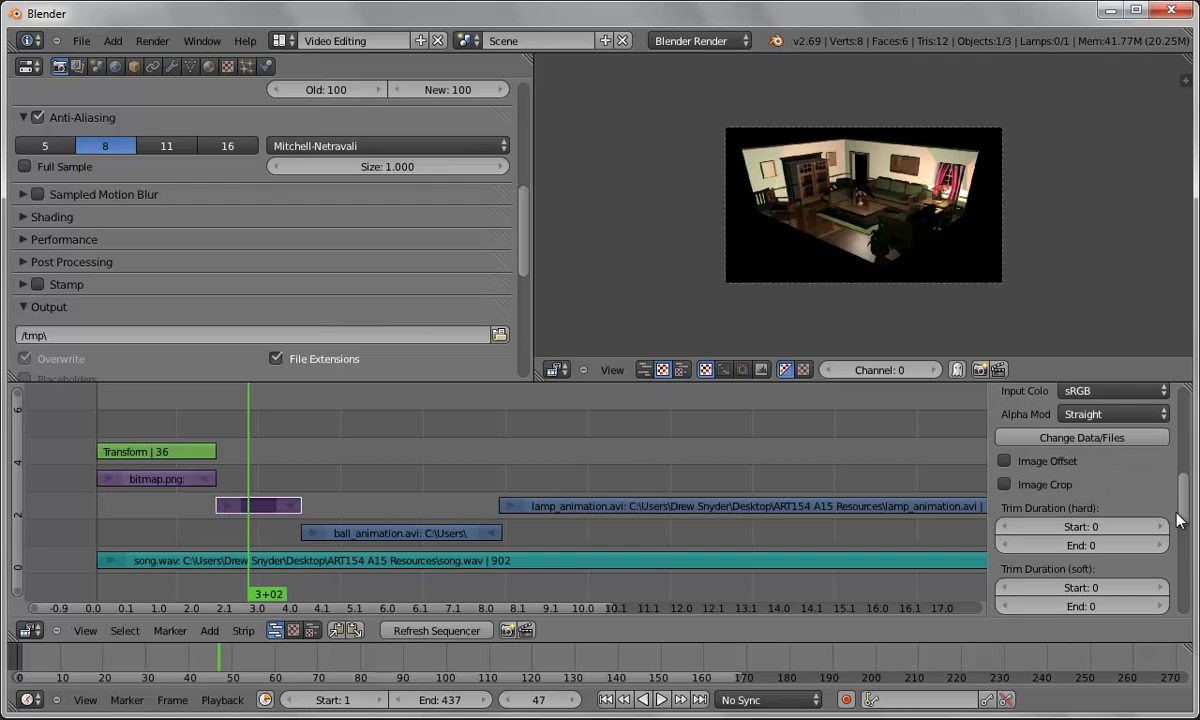
pyautogui.click(1003, 462)
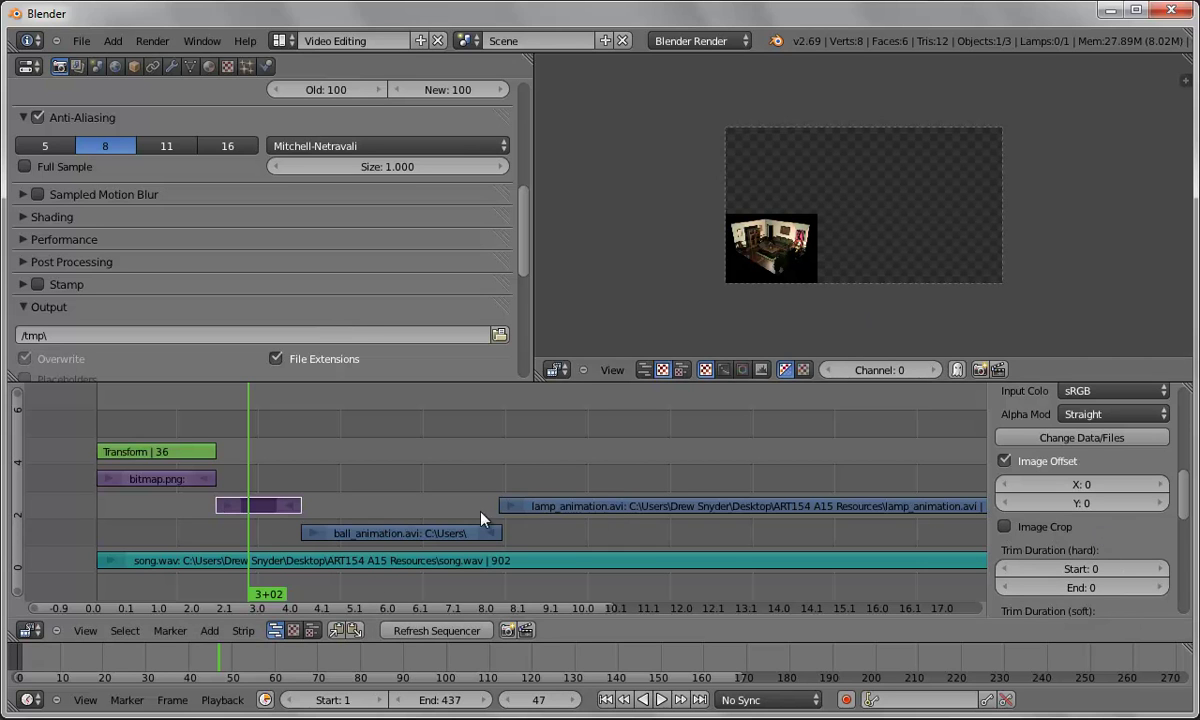
# Add a Transform effect over the room image with Uniform Scale on, enlarging it to 1.84
pyautogui.click(213, 640)
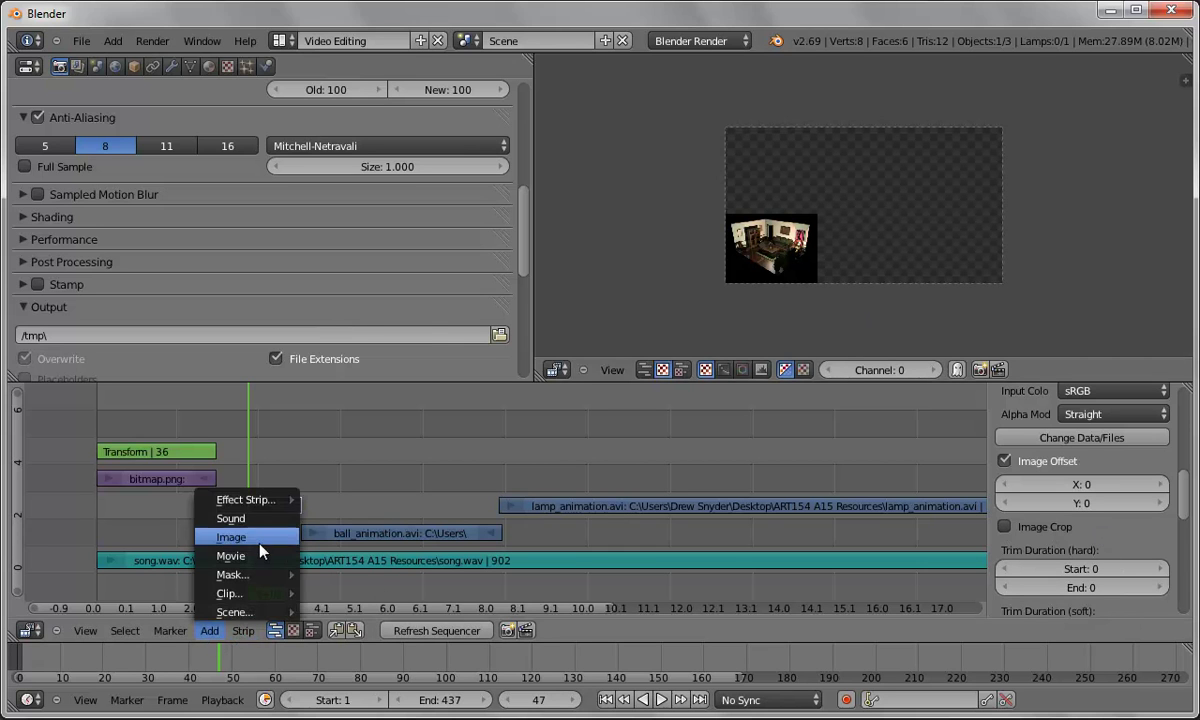
pyautogui.moveTo(245, 499)
pyautogui.click(352, 428)
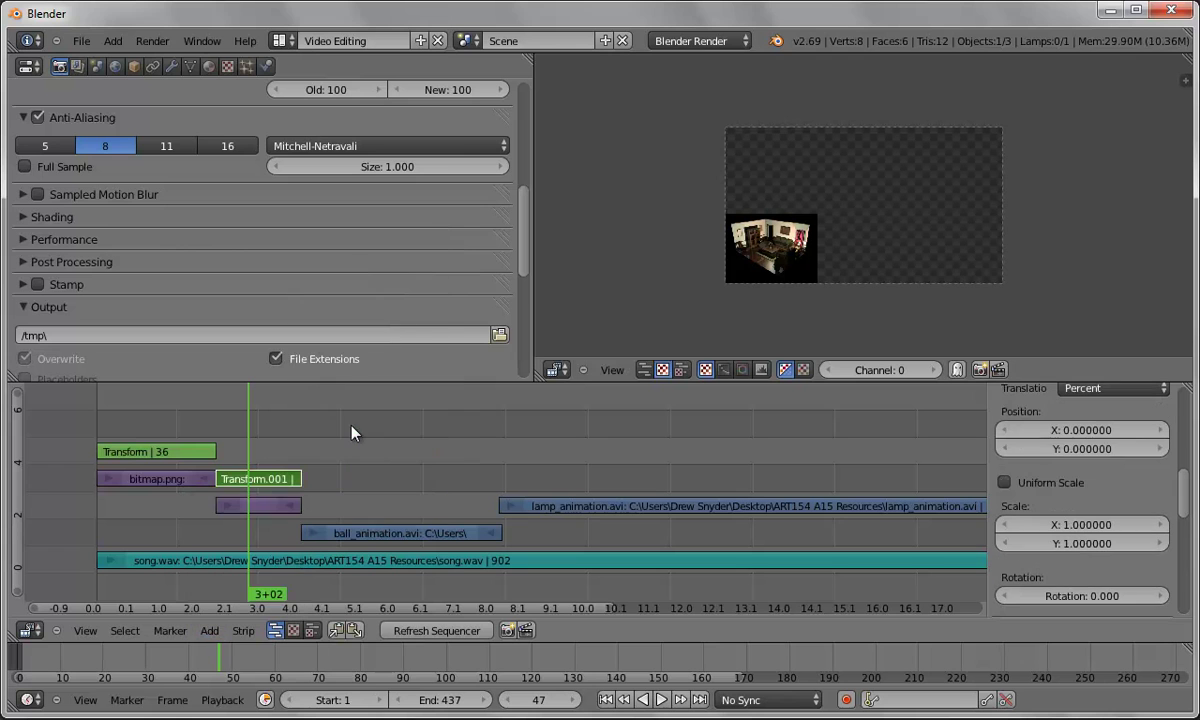
pyautogui.click(1004, 482)
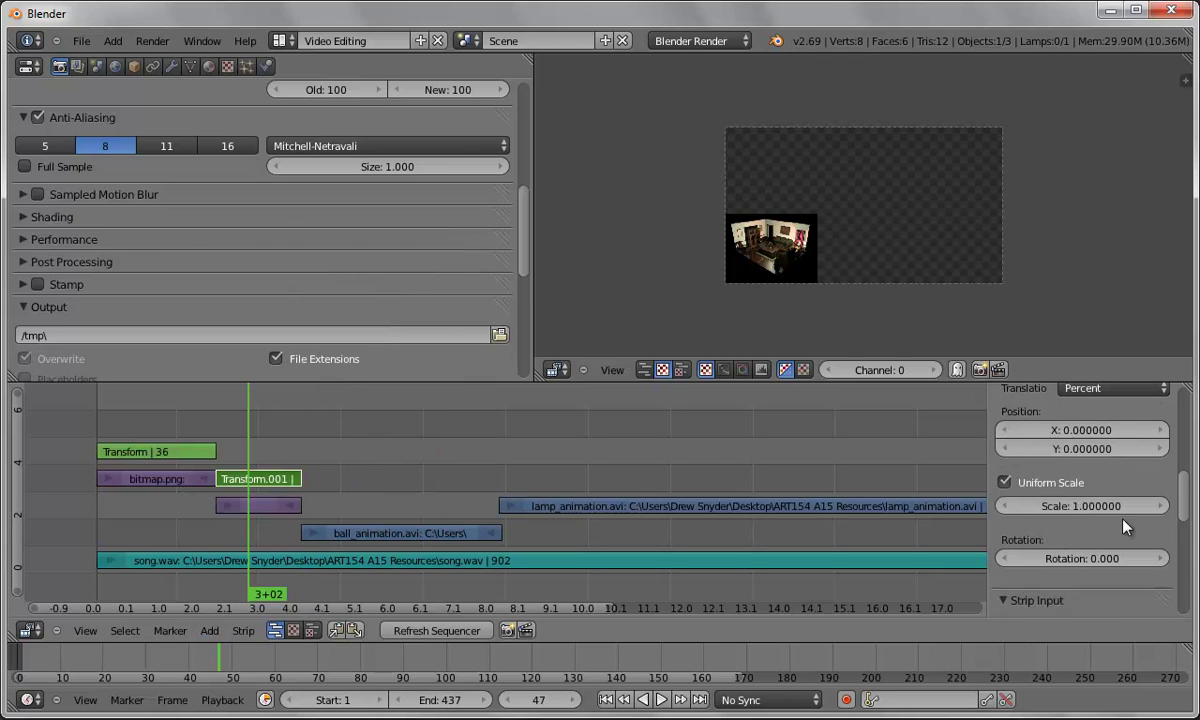
pyautogui.moveTo(1095, 512); pyautogui.dragTo(1135, 505)
# Reposition and enlarge the room image to fill the frame, X at 68.92, and bring up Position X keyframe options
pyautogui.moveTo(1072, 437); pyautogui.dragTo(1140, 436)
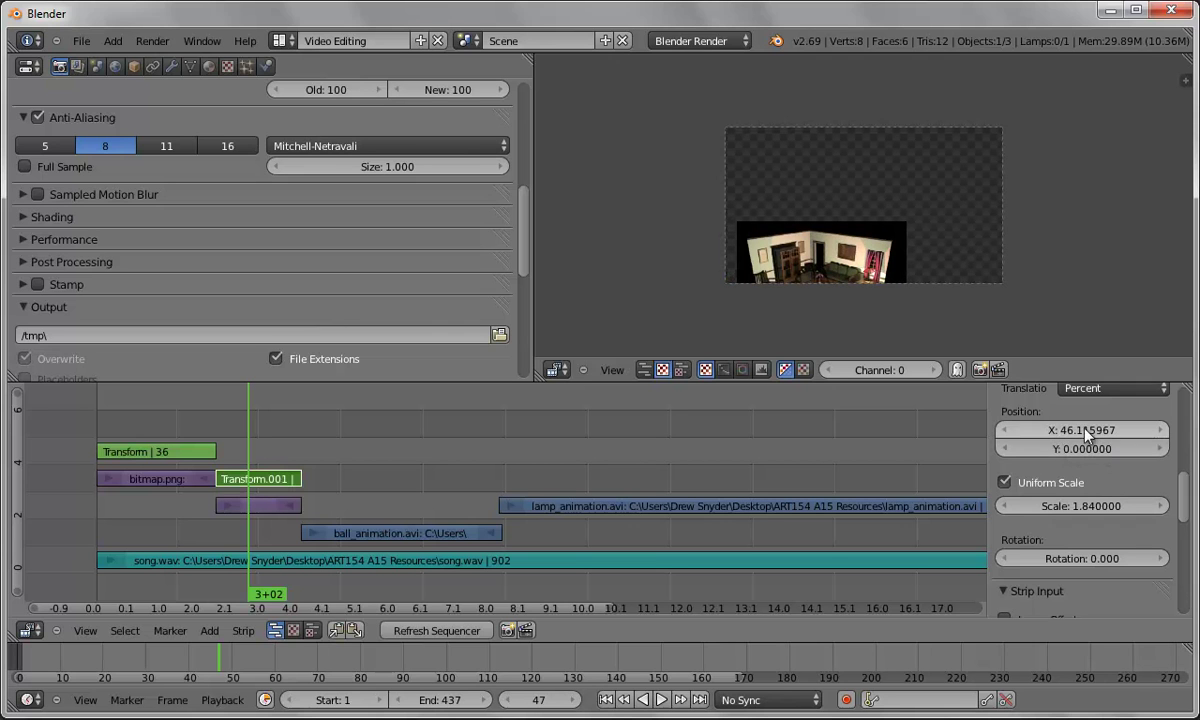
pyautogui.moveTo(1030, 430); pyautogui.dragTo(1160, 434)
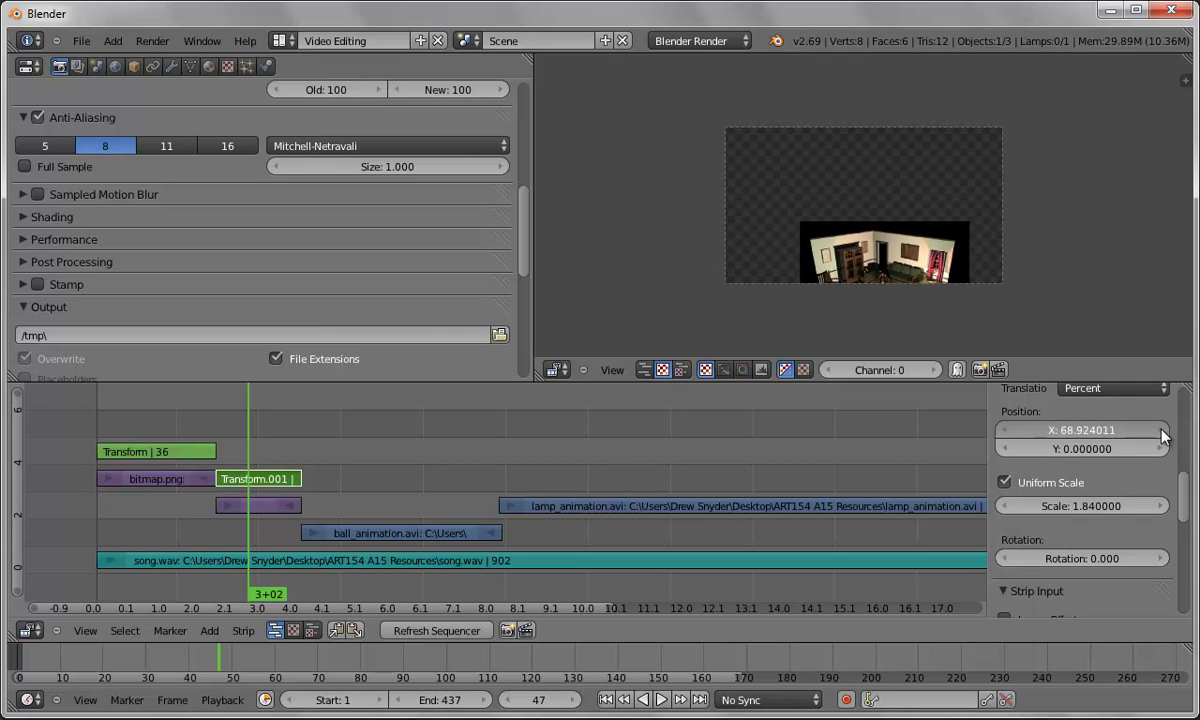
pyautogui.moveTo(1120, 507); pyautogui.dragTo(1060, 506)
pyautogui.rightClick(1135, 433)
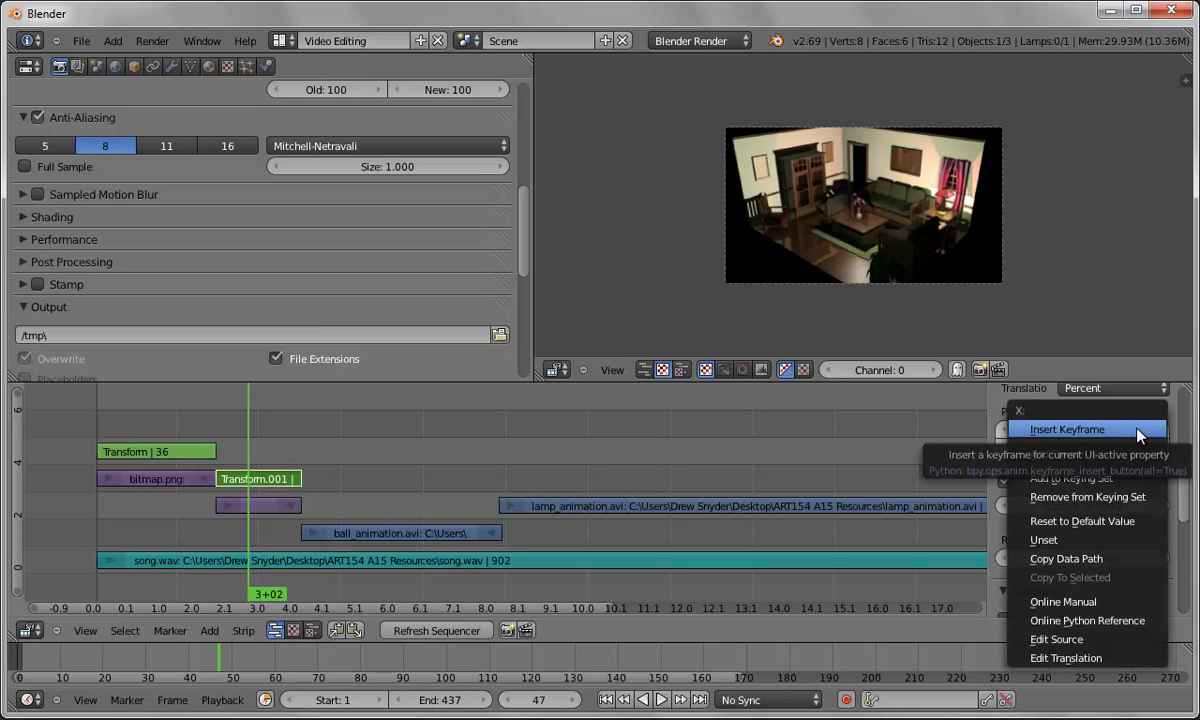